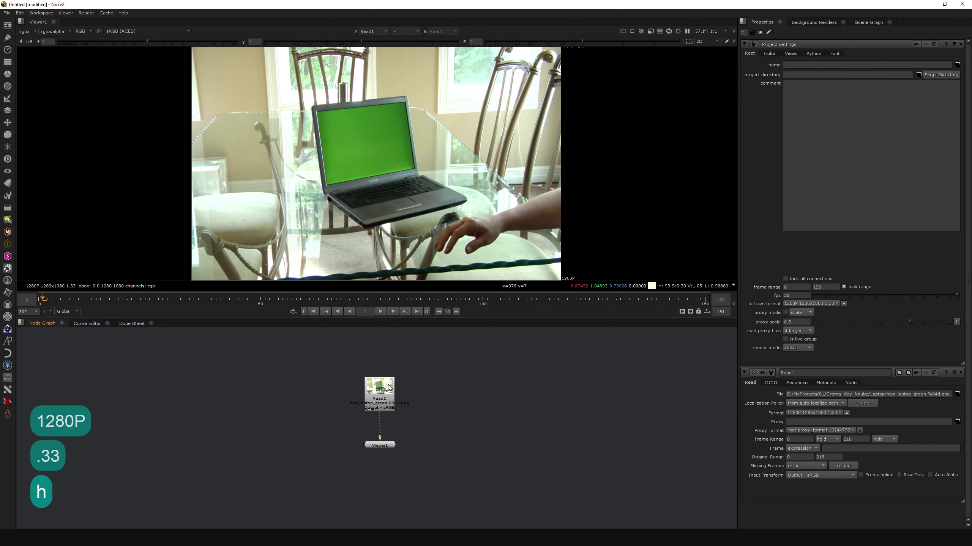
Open the Transform tools menu in the left toolbar, with Read1 shown in Viewer1
left_click(8, 122)
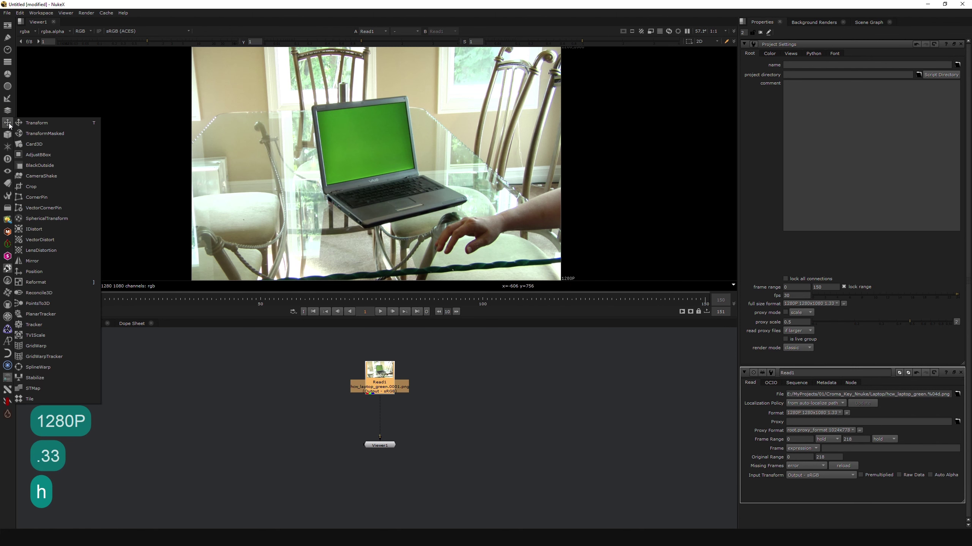
Add a Tracker node between the laptop footage and Viewer1
left_click(42, 318)
left_click(382, 407)
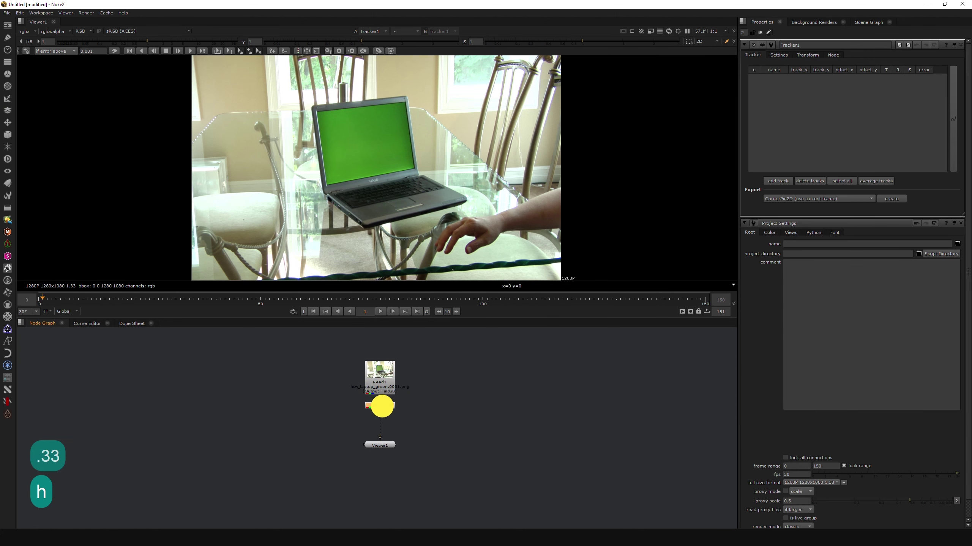
left_click(485, 291)
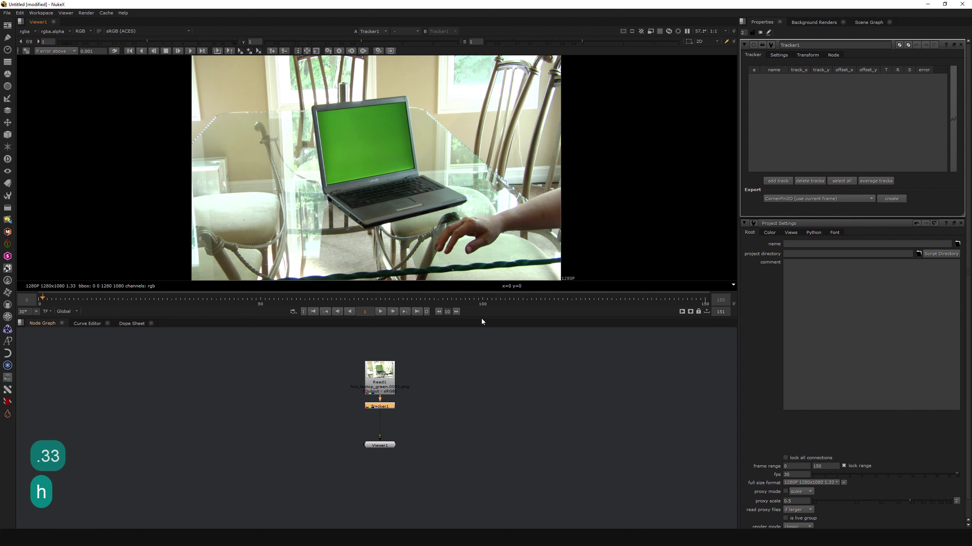
Make the viewer area taller and close the Project Settings panel
left_click_drag(482, 317, 484, 355)
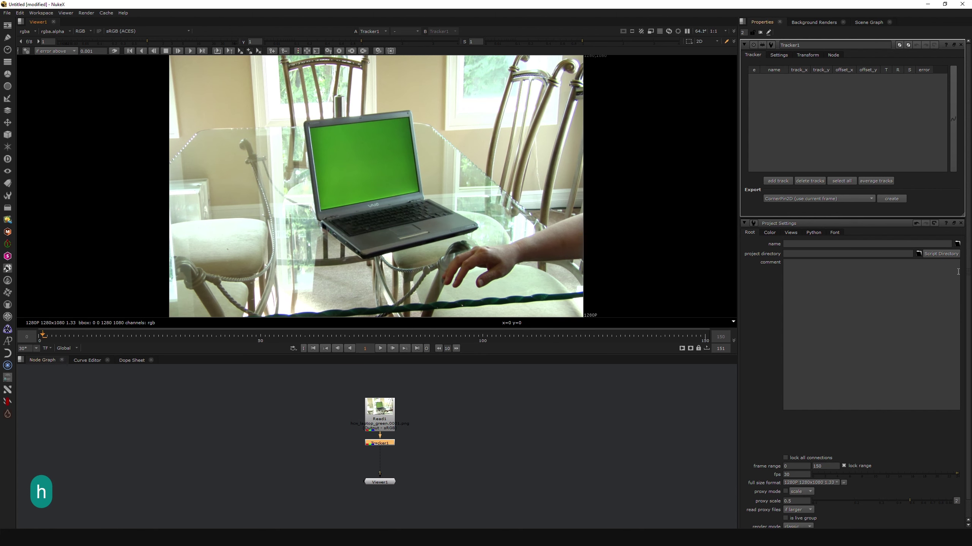
left_click(960, 224)
left_click(533, 419)
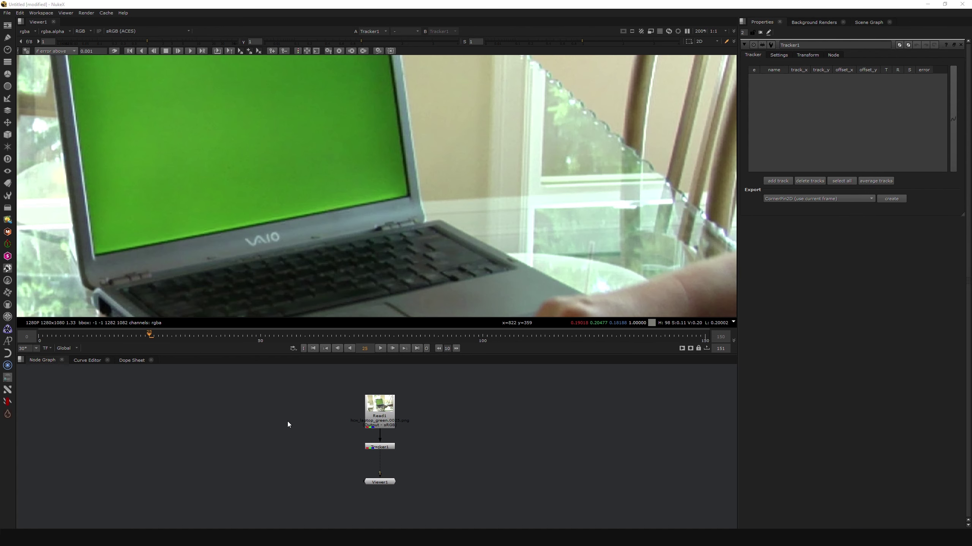
Read in Concert Crowd Smartphone.mp4 and set its Input Transform to Output - sRGB
left_click(294, 411)
key("1")
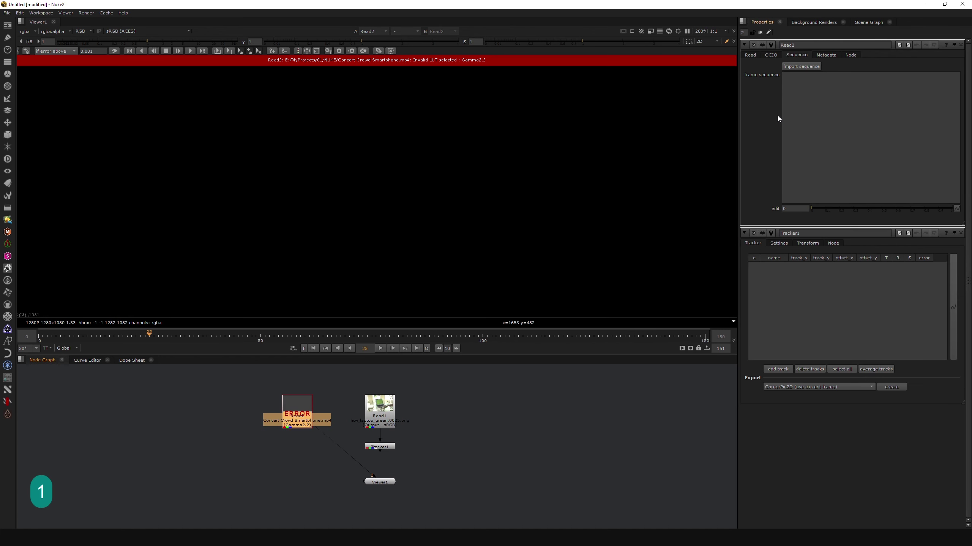
left_click(750, 55)
left_click(834, 147)
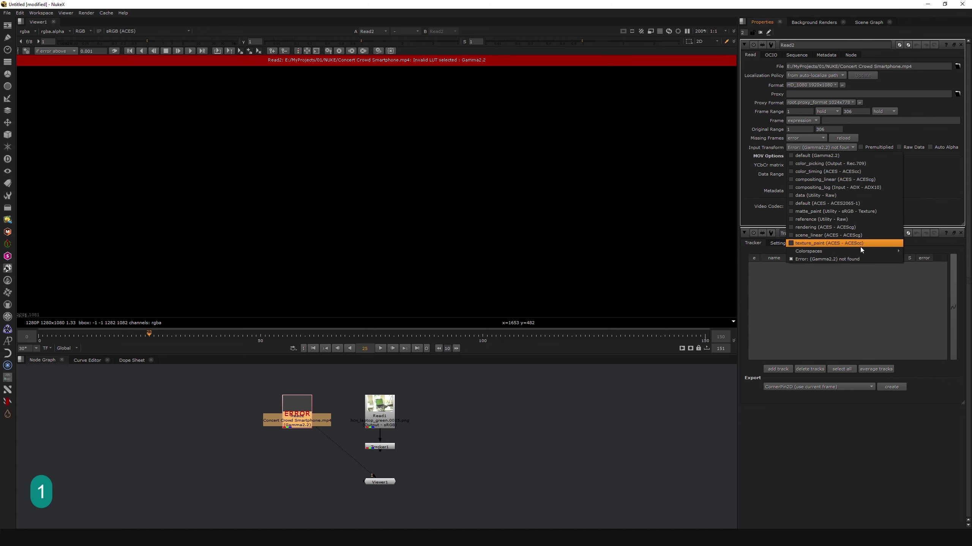
mouse_move(861, 252)
mouse_move(922, 267)
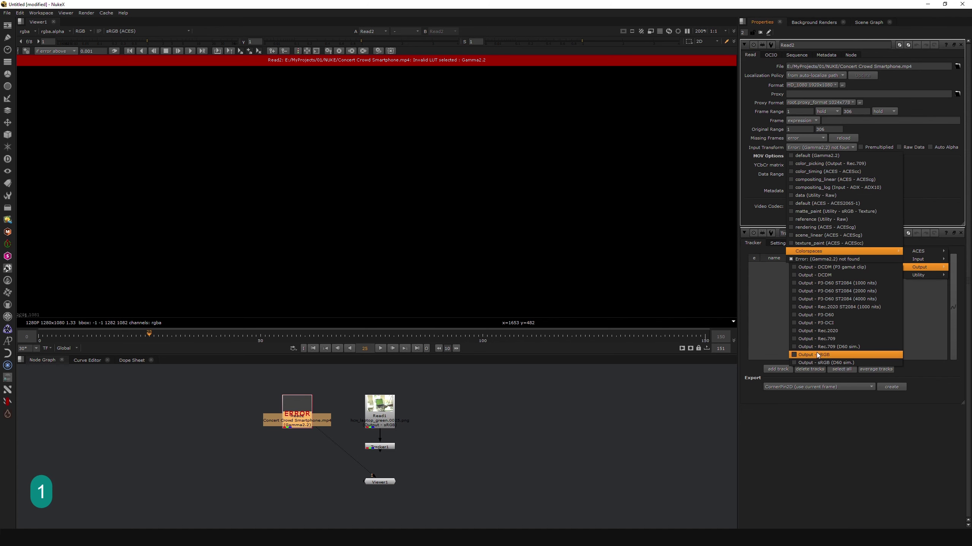
left_click(861, 358)
Close the properties panels, fit the view, and reconnect Viewer1 to Tracker1
left_click(960, 45)
left_click(960, 45)
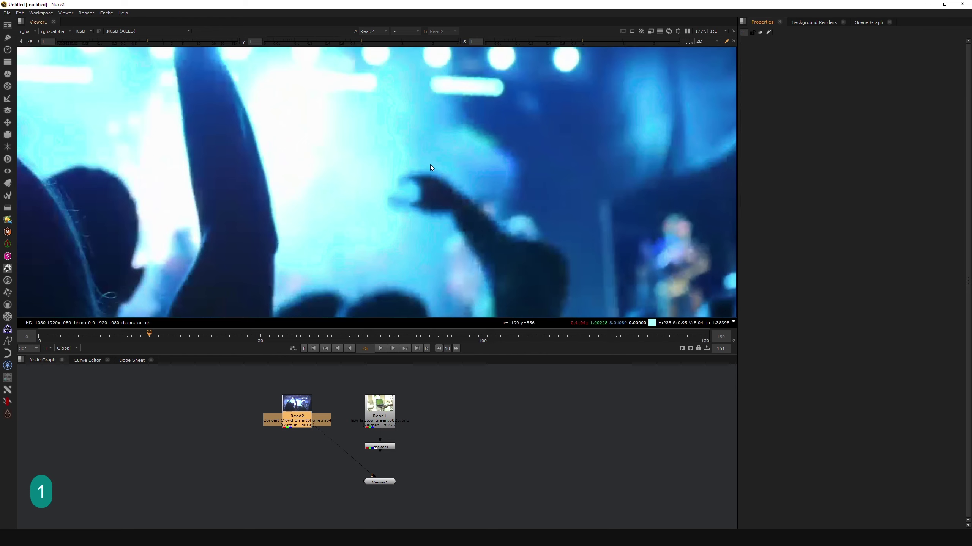
key("h")
scroll(371, 188, "down", 2)
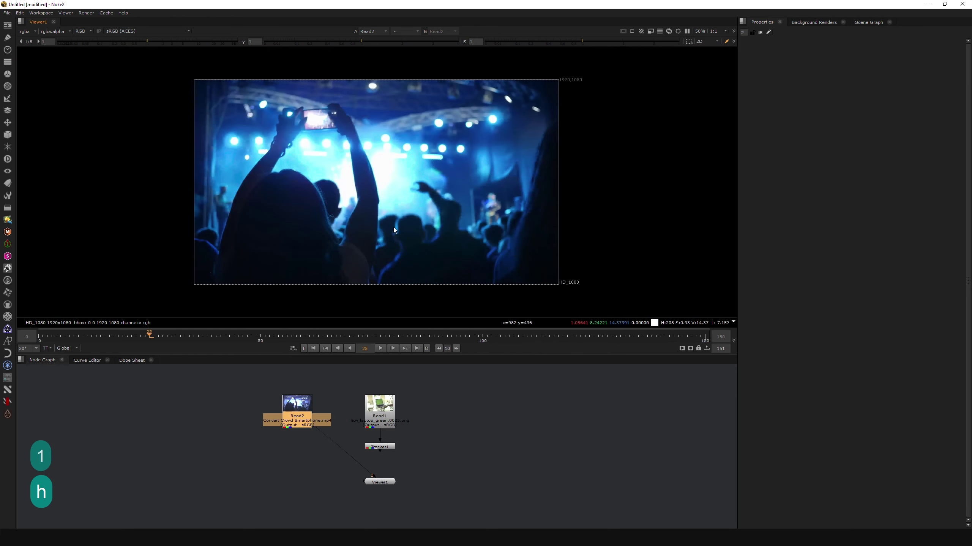
left_click(400, 465)
left_click_drag(374, 475, 380, 444)
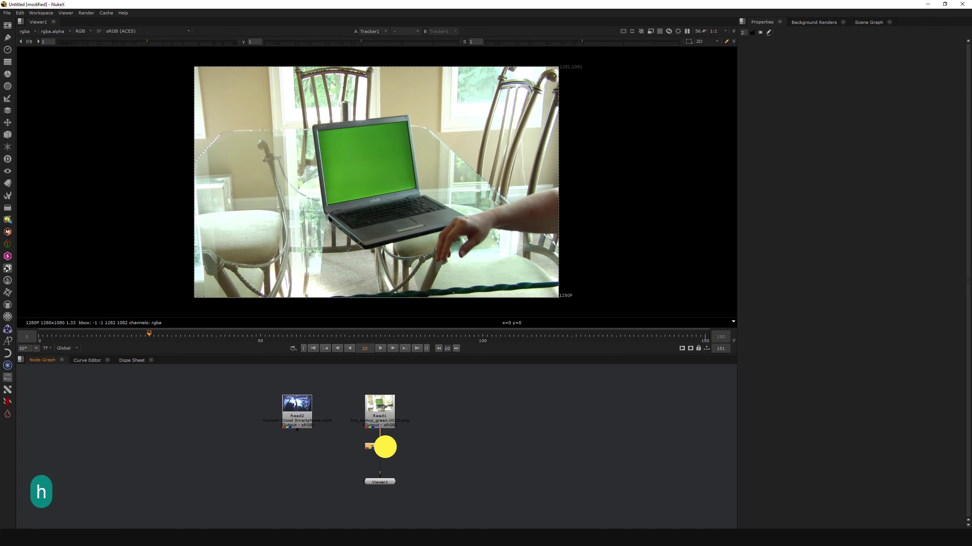
On Tracker1's Transform tab, set the reference frame to 50, then return to frame 1
double_click(382, 447)
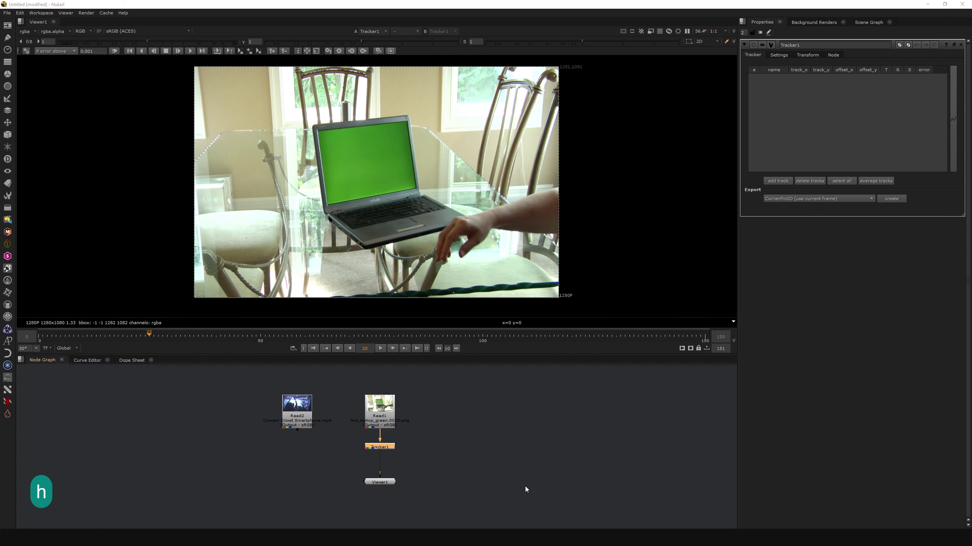
left_click(380, 408)
left_click_drag(383, 447, 383, 442)
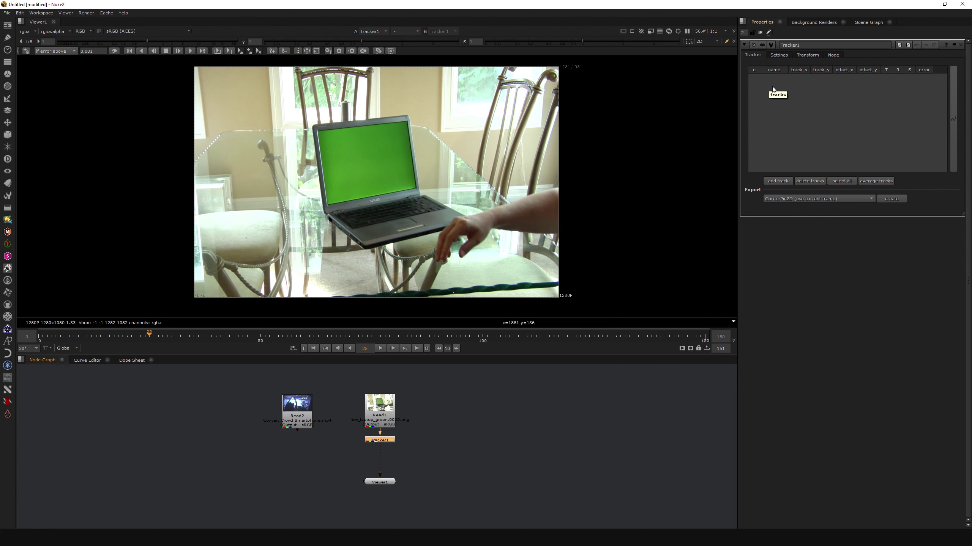
left_click(805, 55)
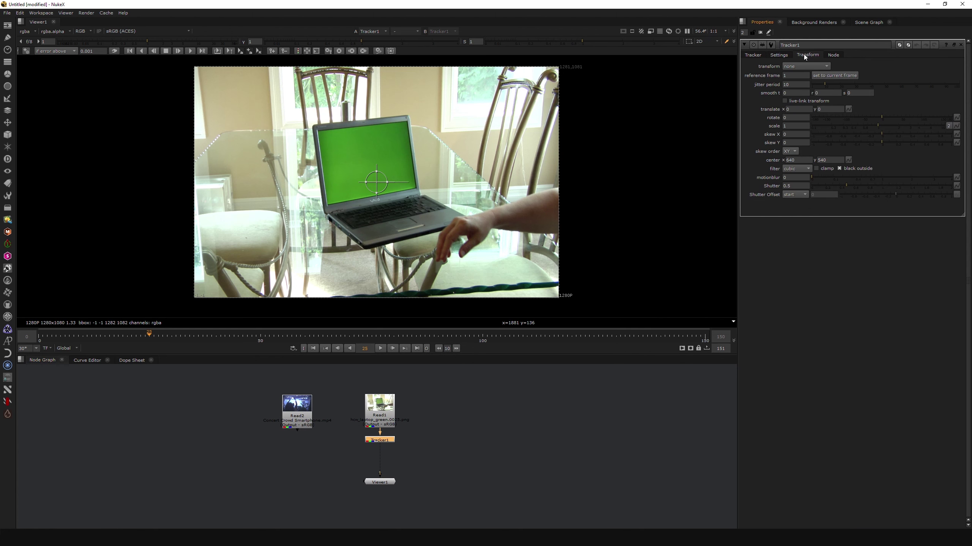
left_click(260, 336)
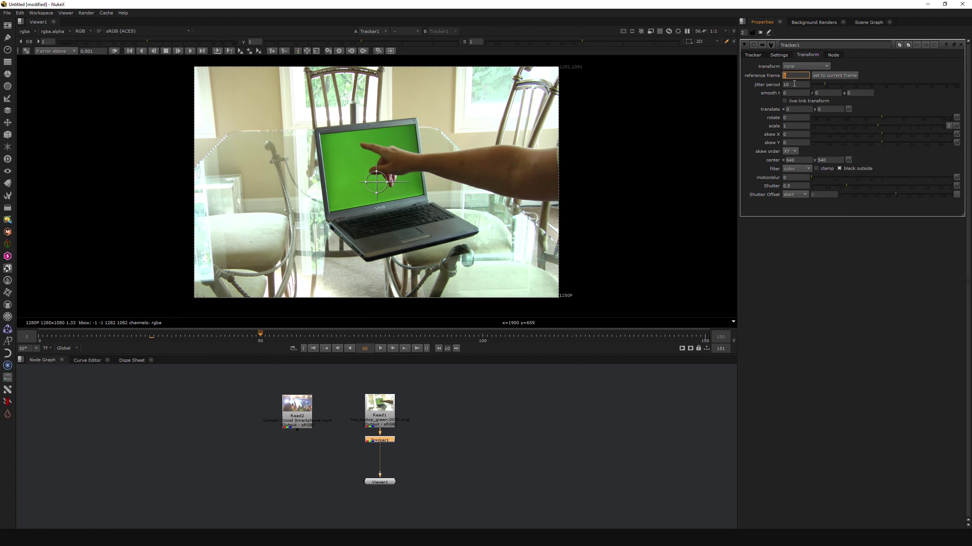
type("50")
key("Return")
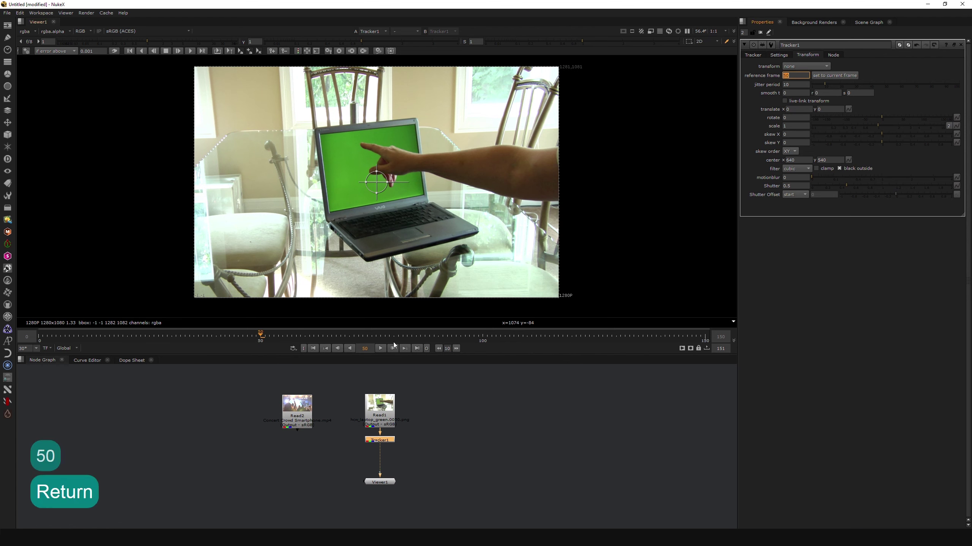
left_click_drag(244, 338, 41, 333)
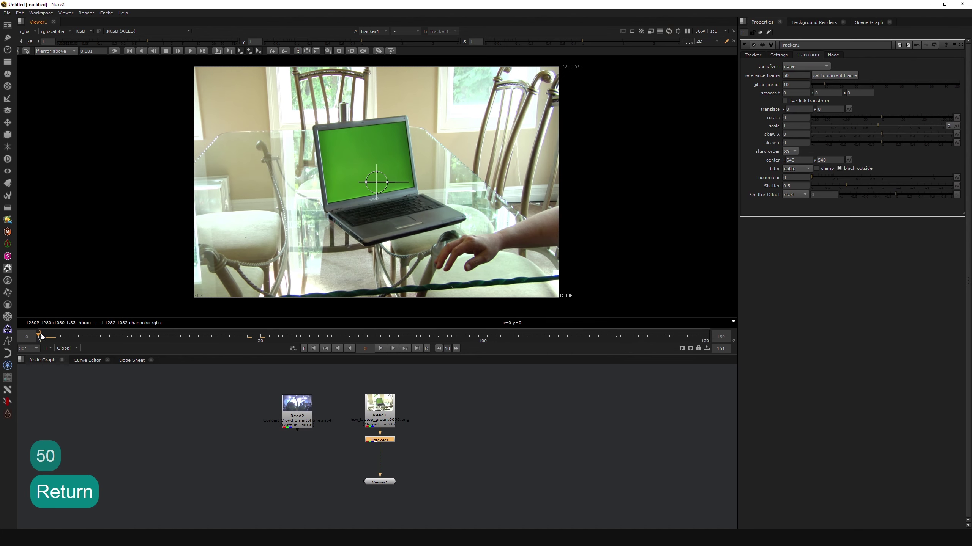
double_click(388, 442)
left_click(754, 55)
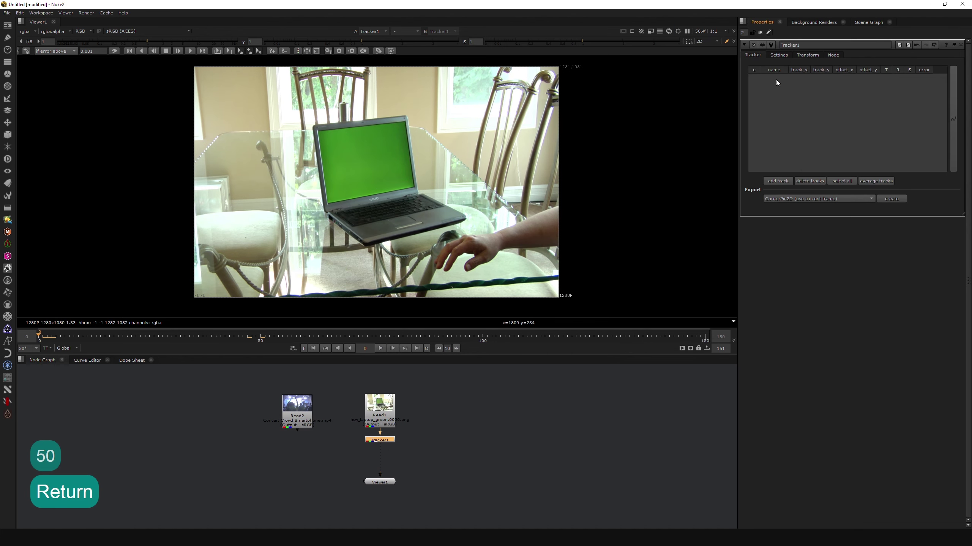
Add track 1 on the screen's top-left corner, with a smaller pattern box and larger search box
left_click(779, 181)
scroll(371, 170, "up", 5)
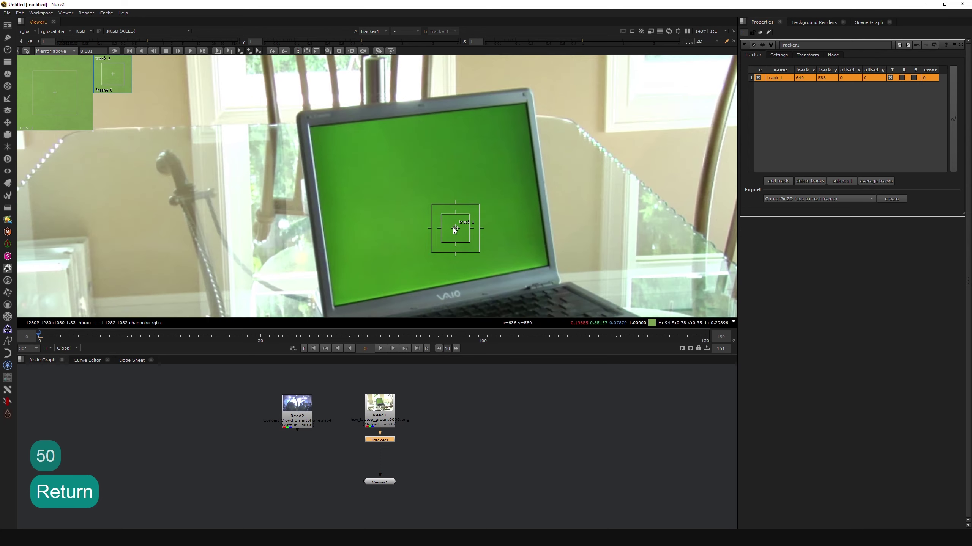
left_click_drag(456, 230, 308, 136)
scroll(313, 132, "up", 8)
left_click(309, 142)
left_click_drag(92, 132, 268, 306)
left_click_drag(183, 202, 185, 202)
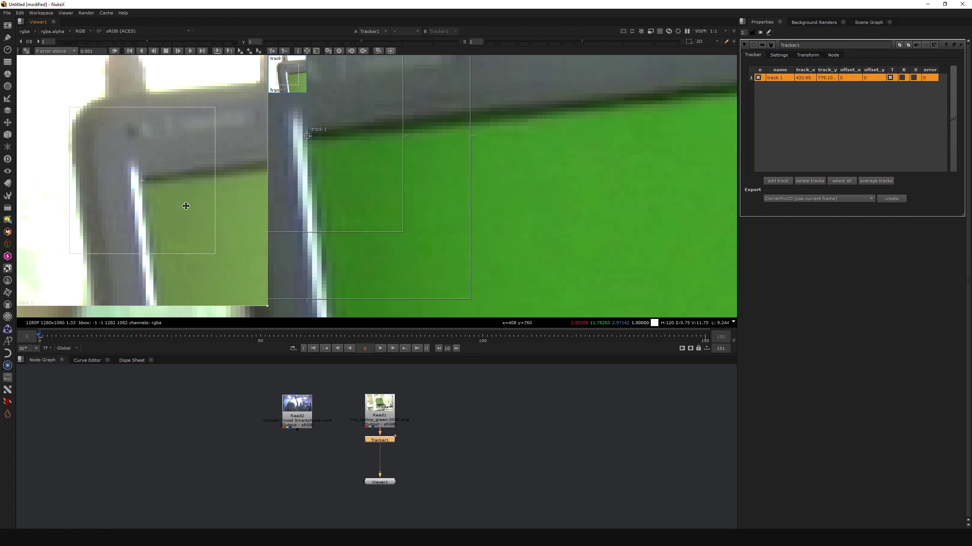
scroll(405, 228, "down", 3)
middle_click_drag(413, 225, 516, 230)
left_click_drag(505, 236, 489, 220)
left_click_drag(531, 261, 548, 275)
scroll(539, 255, "down", 5)
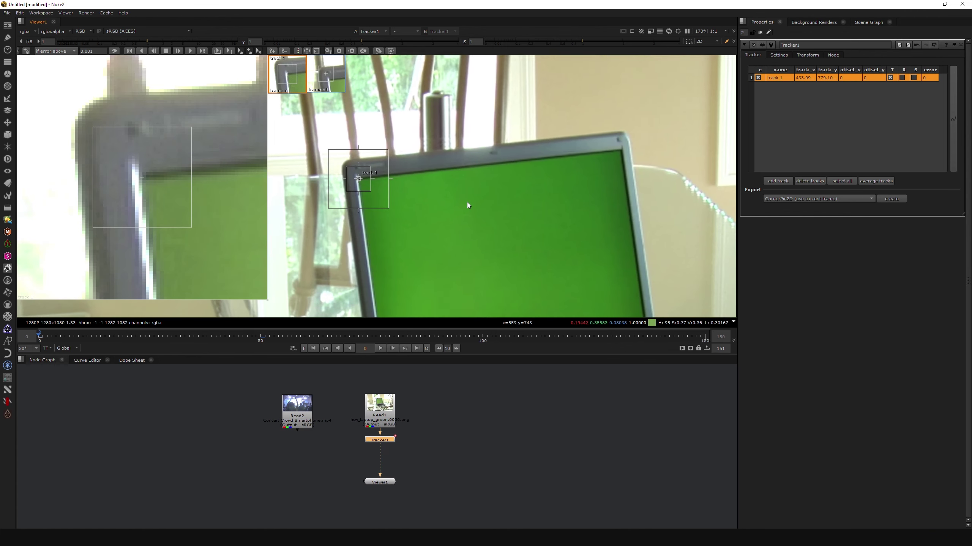
Keyframe track 1 on the corner at frames 50, 100 and 150
left_click(260, 337)
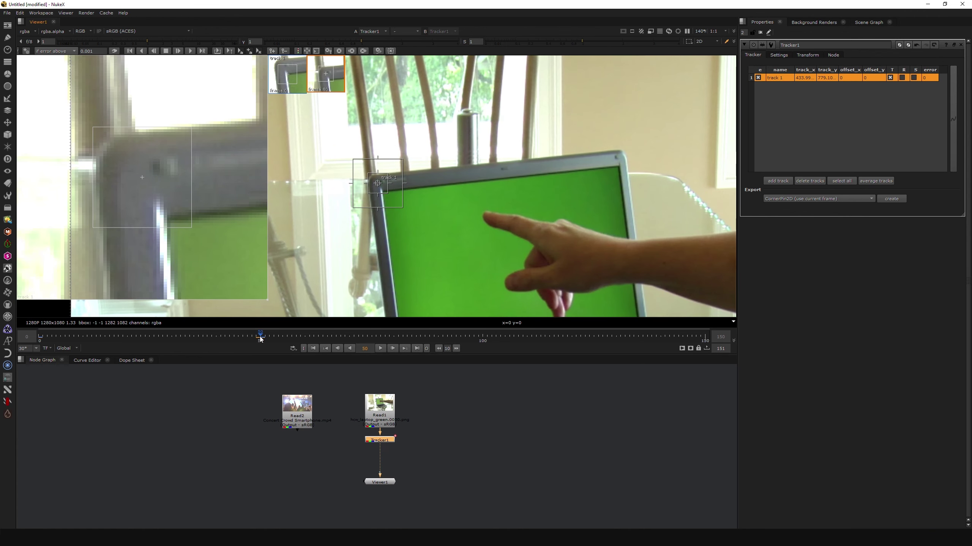
left_click_drag(217, 191, 203, 284)
left_click(484, 339)
left_click(691, 337)
left_click_drag(690, 337, 705, 339)
left_click_drag(195, 184, 197, 243)
Track track 1 forward from frame 0, then check it around frame 58
left_click_drag(113, 330, 39, 341)
key("v")
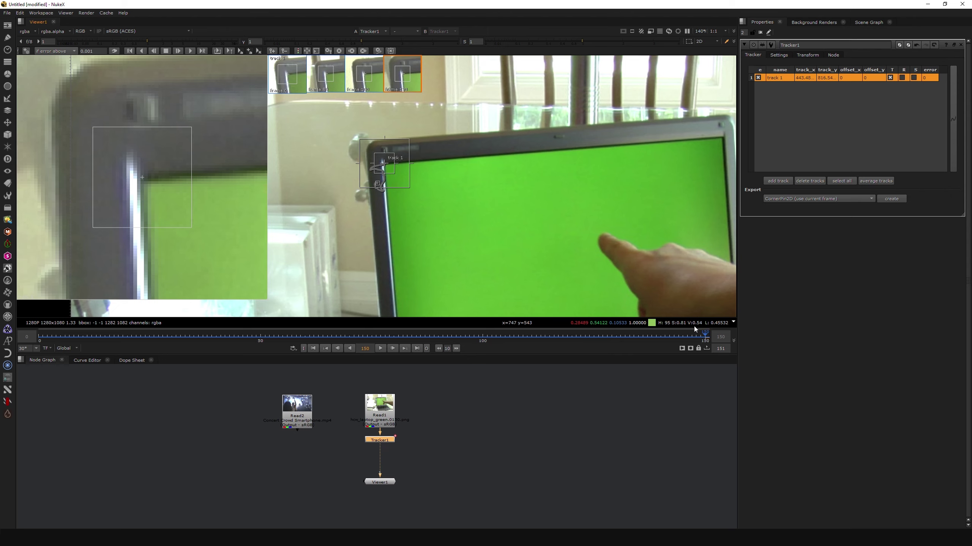
left_click_drag(698, 332, 296, 333)
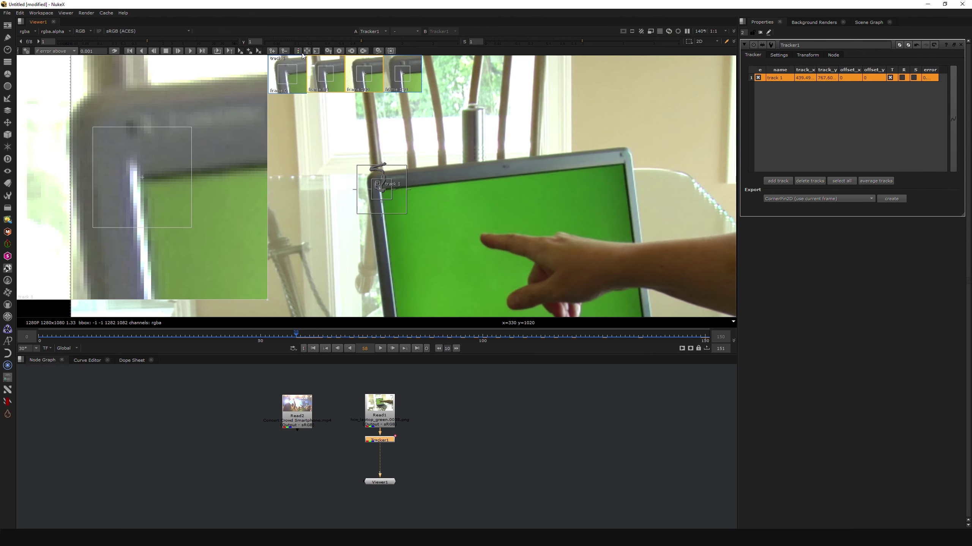
scroll(372, 166, "up", 6)
Correct track 1's drift at frame 101 and re-track forward
left_click_drag(314, 337, 487, 343)
left_click(156, 213)
left_click_drag(155, 212, 154, 212)
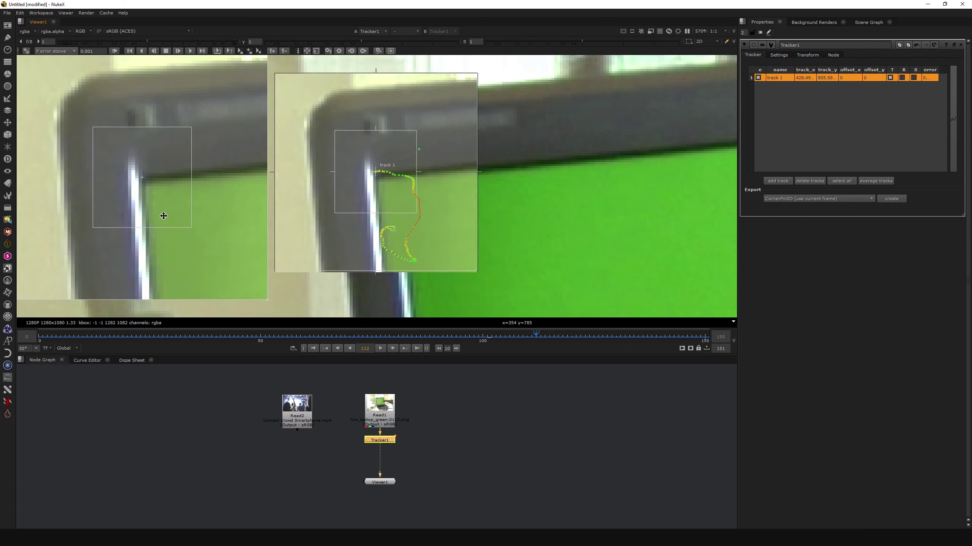
key("v")
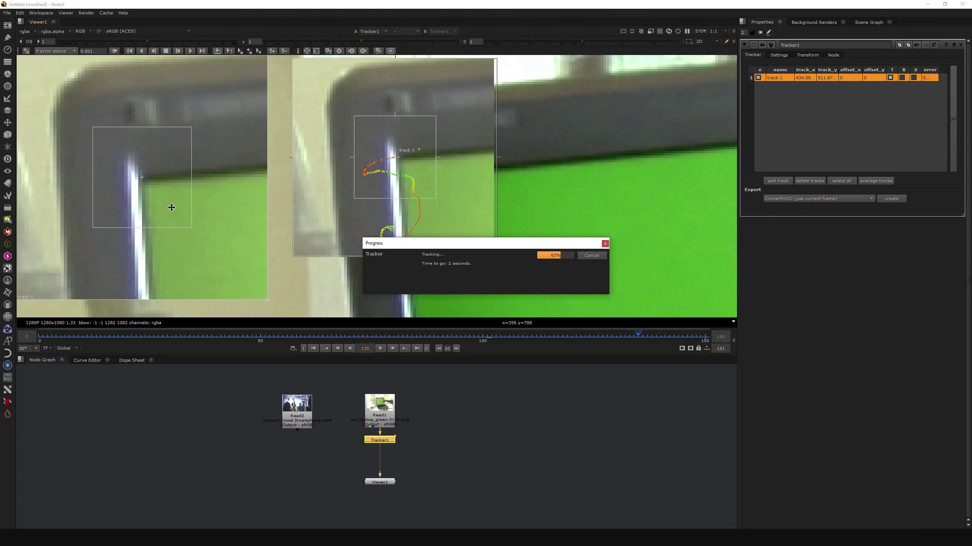
Nudge track 1 back onto the corner near frame 104 and re-track to the end
left_click_drag(684, 337, 500, 343)
left_click_drag(176, 213, 180, 213)
key("v")
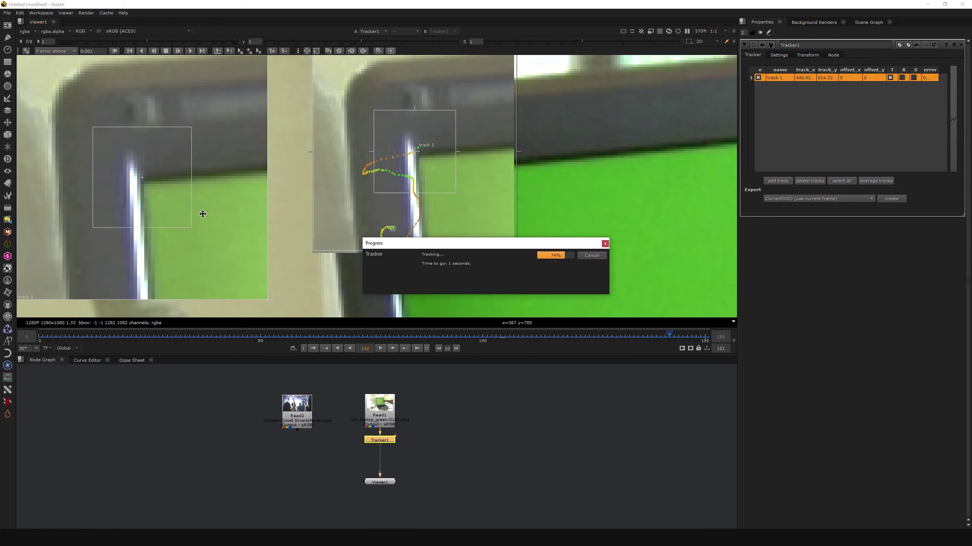
left_click_drag(703, 337, 65, 328)
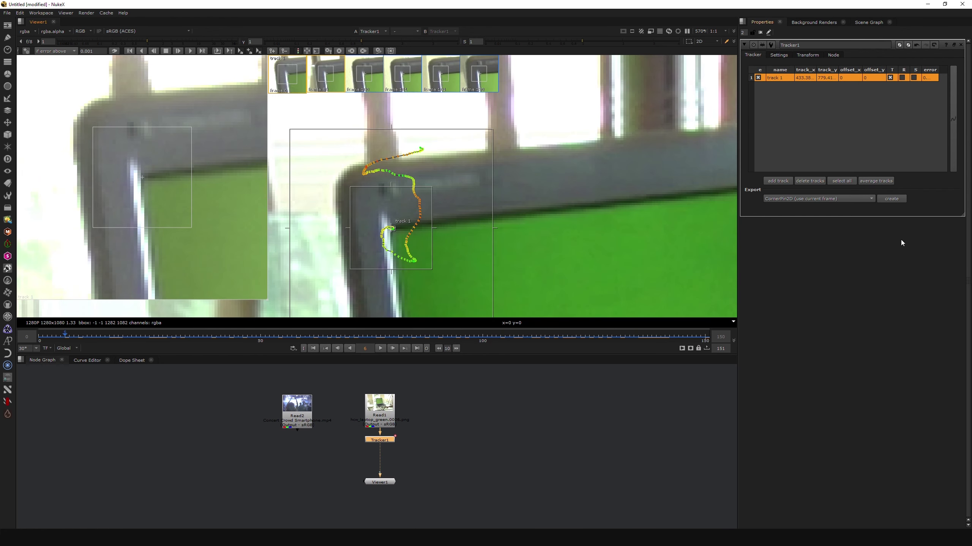
left_click(773, 125)
middle_click_drag(560, 227, 479, 193)
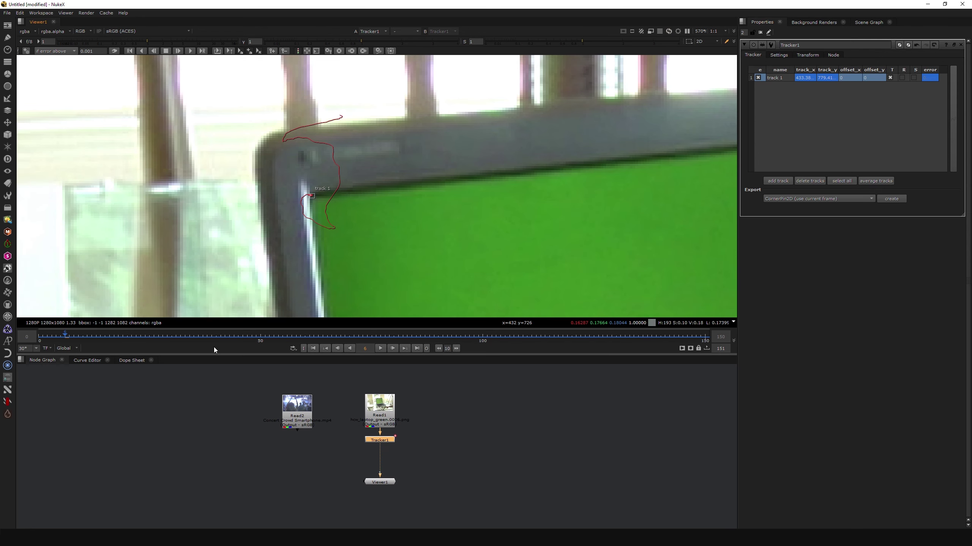
At frame 0, turn off track 1 and frame the whole top of the laptop
left_click(39, 336)
left_click(758, 78)
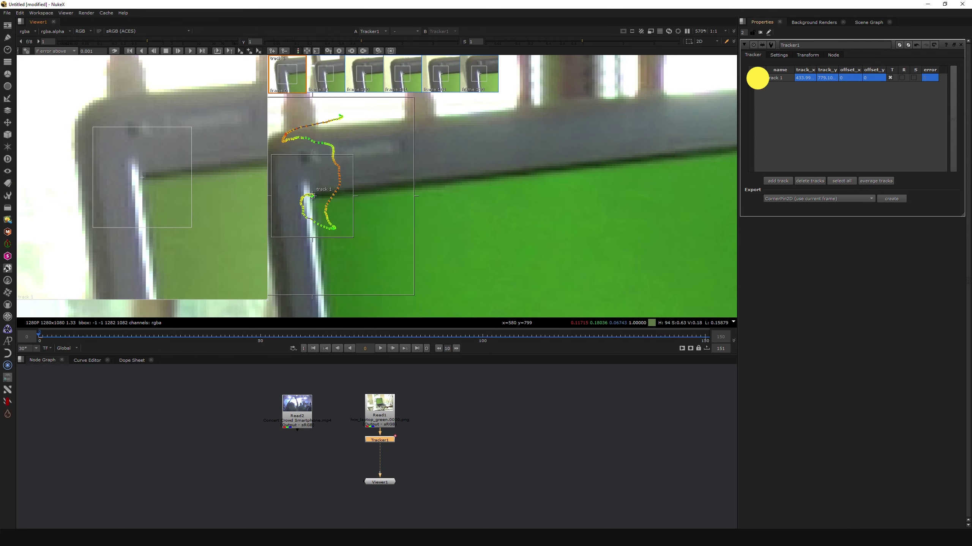
left_click(791, 130)
scroll(569, 204, "down", 6)
middle_click_drag(569, 205, 295, 187)
Add track 2 on the screen's top-right corner with a tighter pattern area
left_click(779, 182)
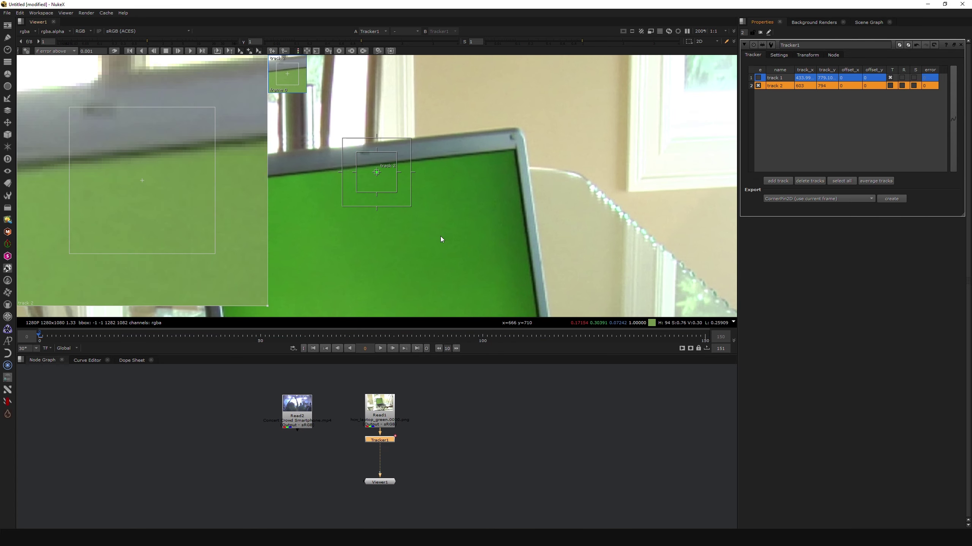
left_click_drag(377, 177, 514, 150)
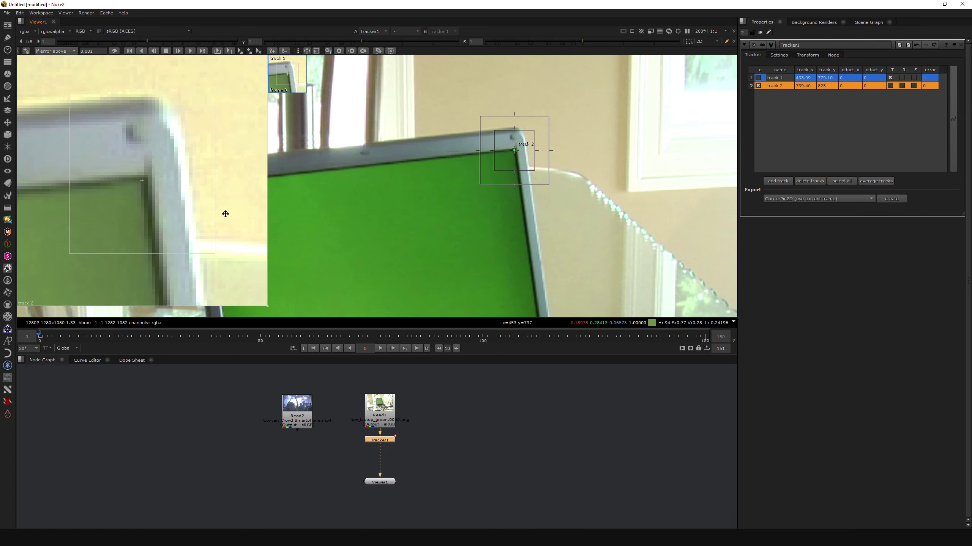
mouse_move(226, 213)
left_mouse_down()
mouse_move(197, 211)
mouse_move(215, 213)
left_mouse_up()
left_click_drag(535, 169, 552, 185)
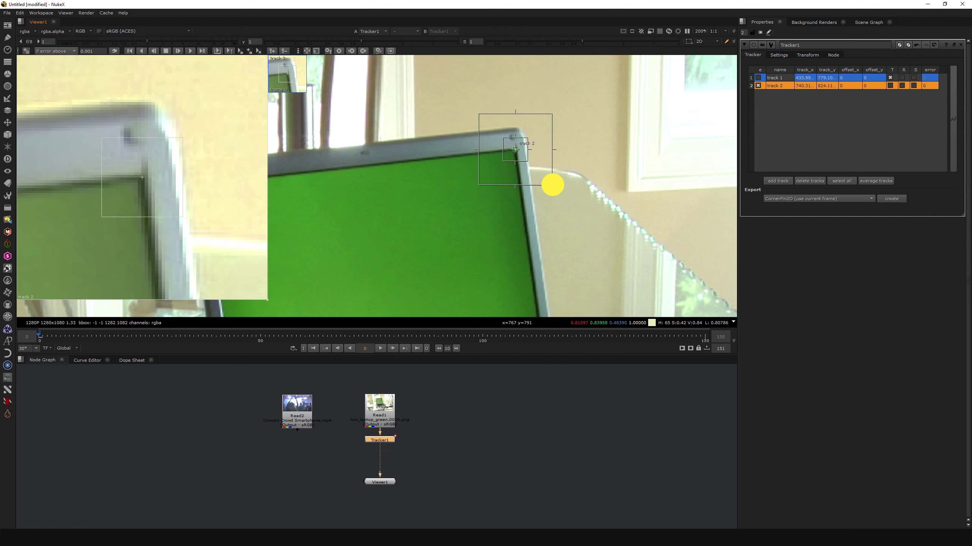
Keyframe track 2 on the top-right corner at frames 50, 100 and 150
left_click_drag(262, 340, 259, 341)
left_click_drag(223, 222, 159, 286)
left_click(482, 339)
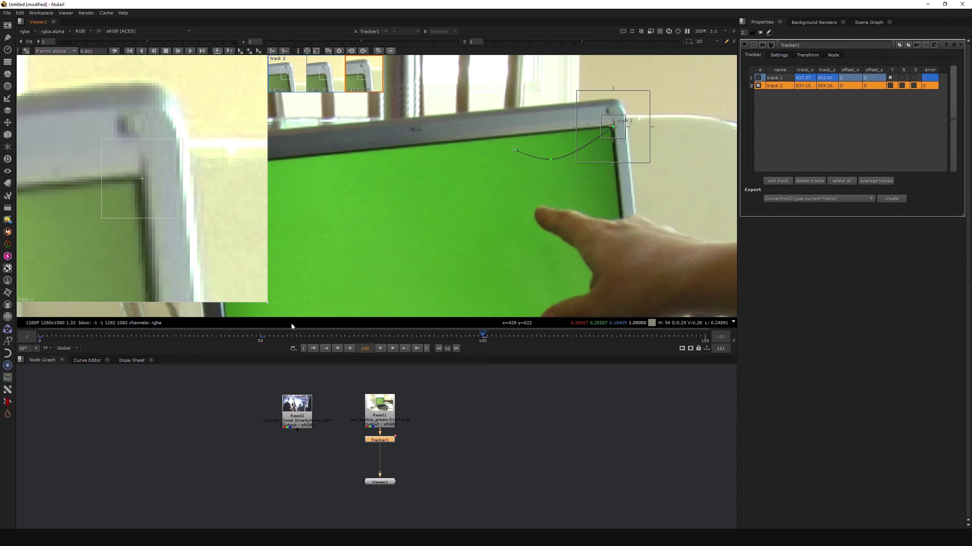
left_click(703, 337)
left_click_drag(237, 222, 142, 263)
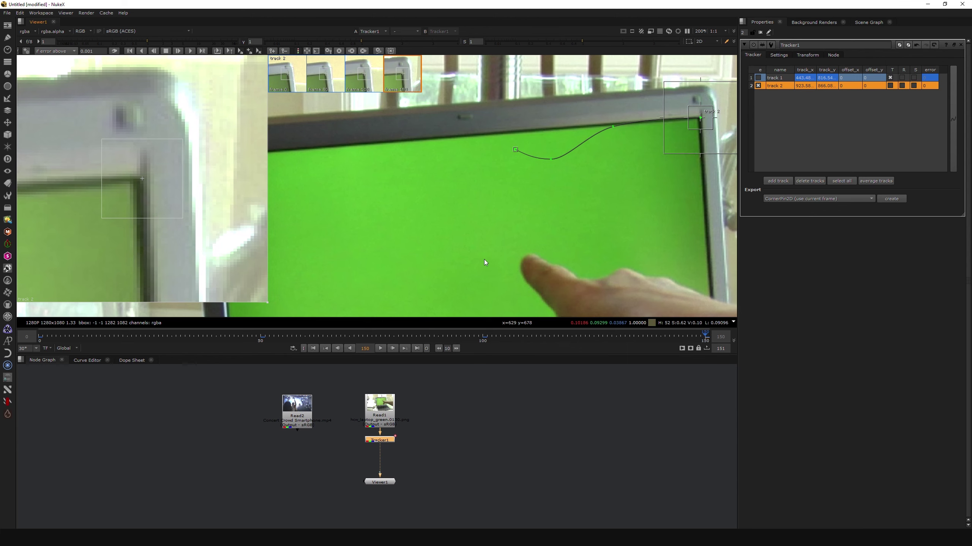
scroll(627, 279, "down", 5)
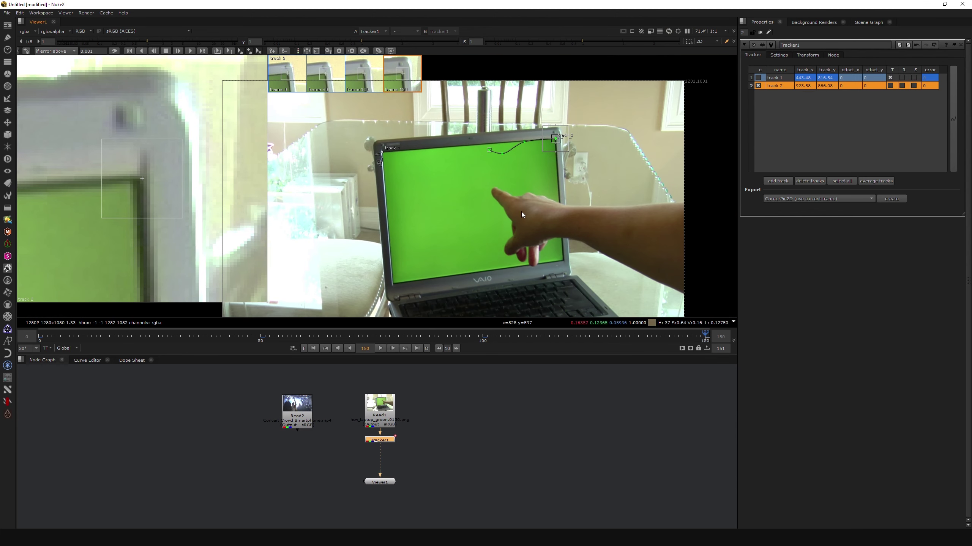
Add track 3 on the screen's bottom-left corner and shrink its pattern and search areas
left_click(785, 126)
left_click(781, 181)
left_click_drag(377, 186, 392, 283)
scroll(414, 289, "up", 3)
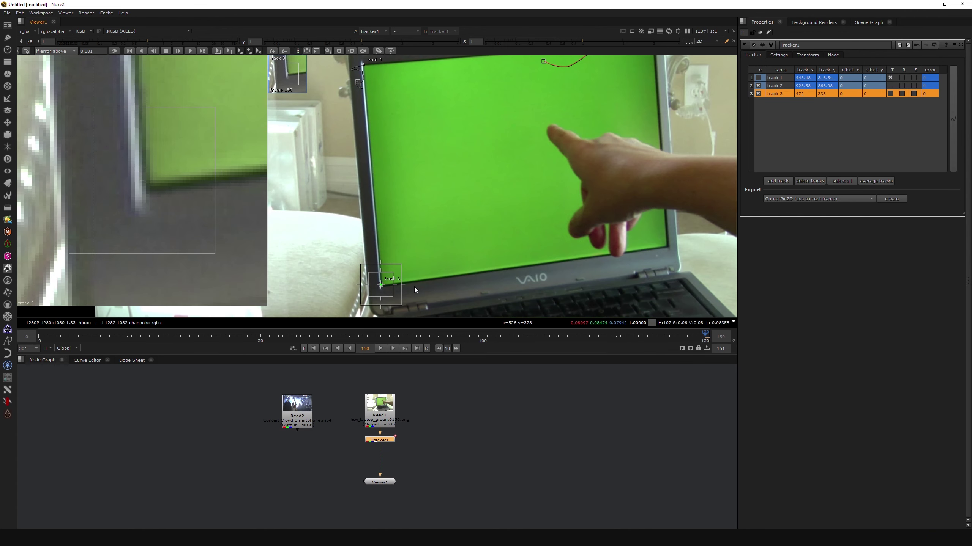
middle_click_drag(415, 288, 457, 223)
mouse_move(167, 212)
left_mouse_down()
mouse_move(163, 204)
mouse_move(172, 207)
left_mouse_up()
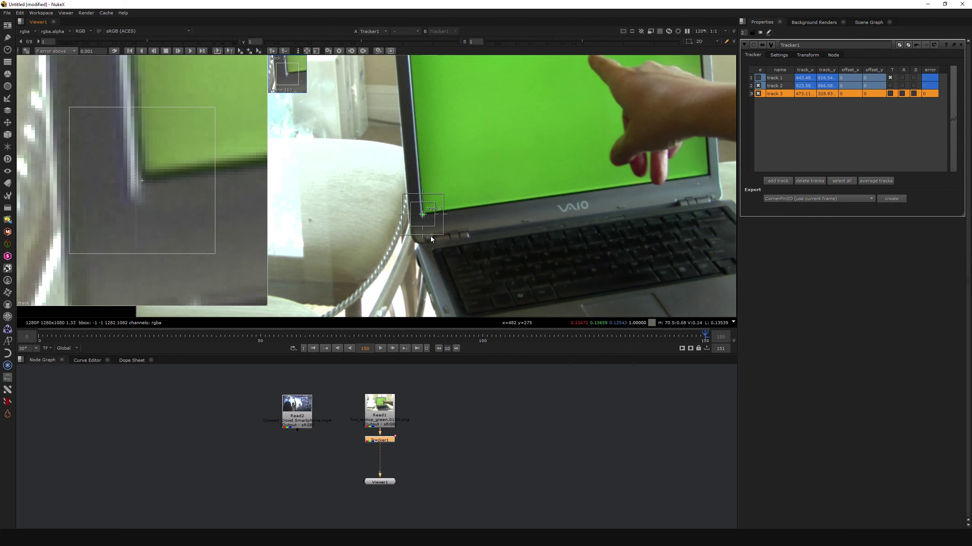
scroll(439, 225, "up", 3)
left_click_drag(429, 229, 463, 262)
Realign track 3 on the bottom-left corner at frames 100, 50 and 0
left_click(483, 339)
mouse_move(221, 249)
left_mouse_down()
mouse_move(206, 289)
mouse_move(224, 241)
mouse_move(197, 224)
mouse_move(202, 248)
left_mouse_up()
left_click(261, 337)
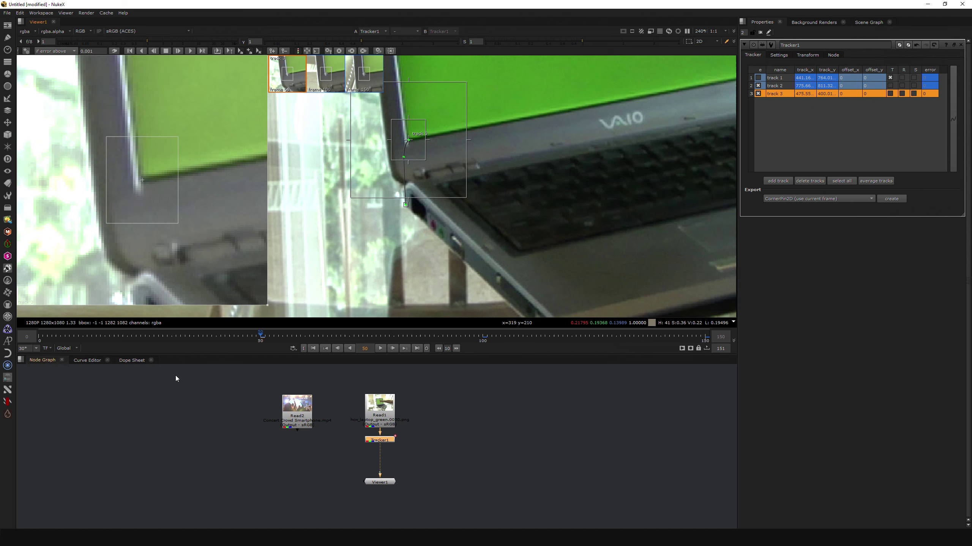
left_click(40, 338)
left_click_drag(210, 249, 220, 249)
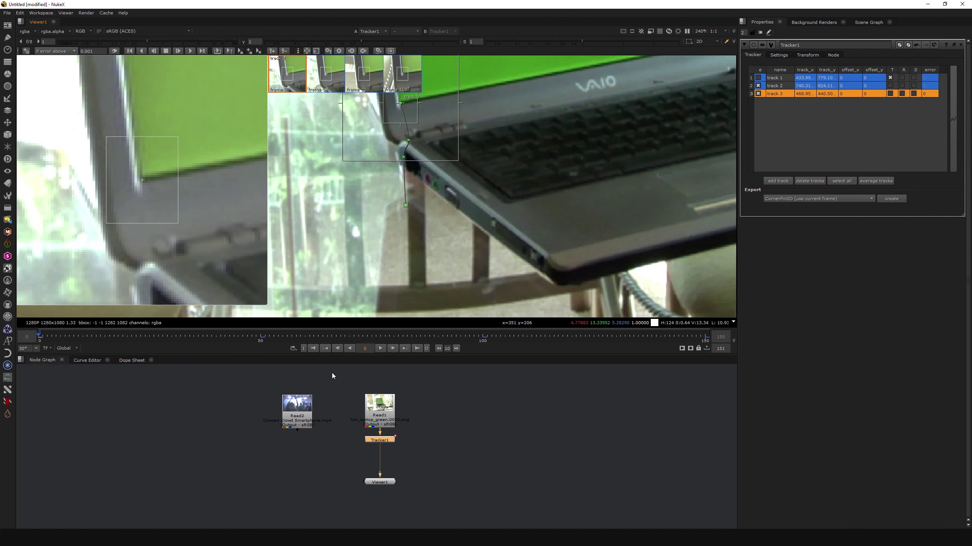
Select tracks 2 and 3 together and track them forward through the whole shot
scroll(523, 188, "down", 4)
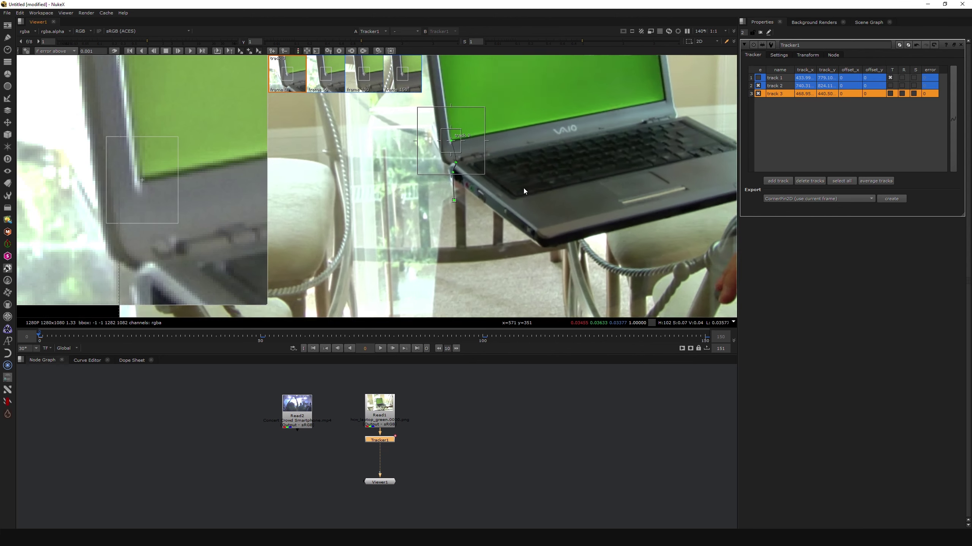
middle_click_drag(547, 158, 455, 237)
scroll(458, 235, "down", 2)
middle_click_drag(515, 204, 476, 226)
left_click(829, 121)
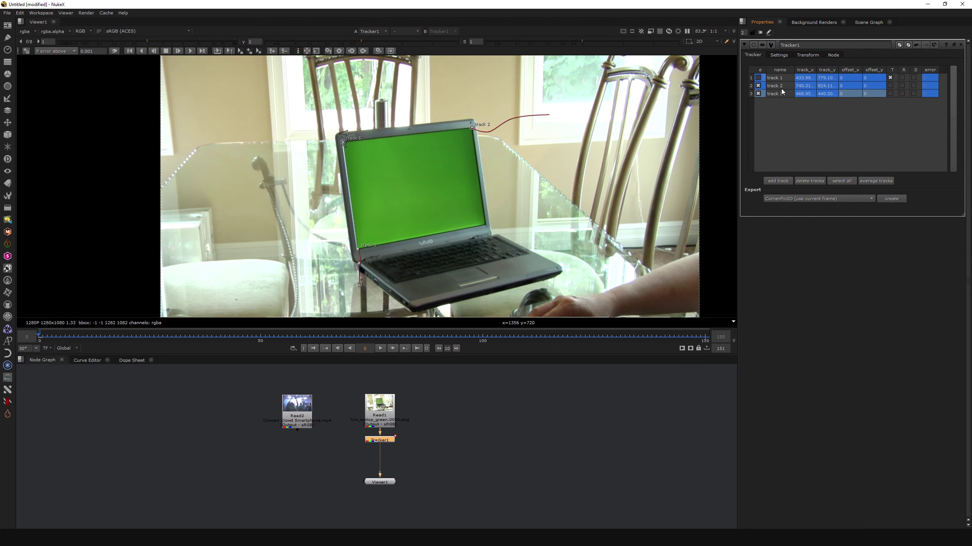
left_click_drag(777, 86, 775, 92)
key("shift")
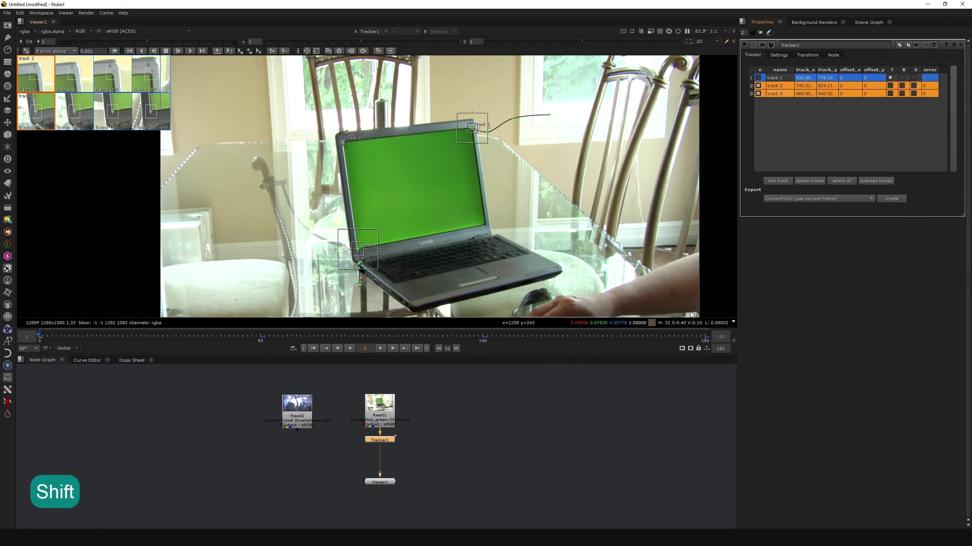
left_click(217, 52)
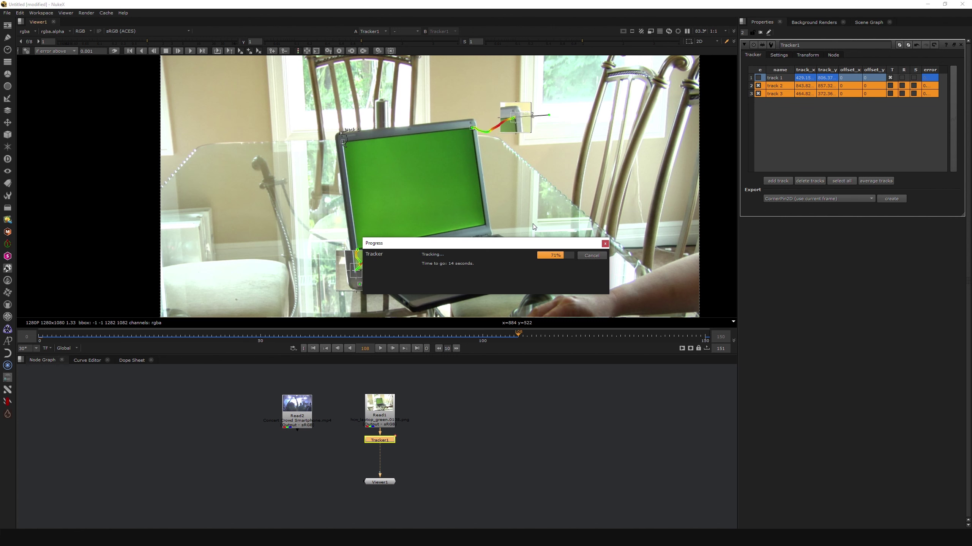
left_click_drag(477, 249, 543, 401)
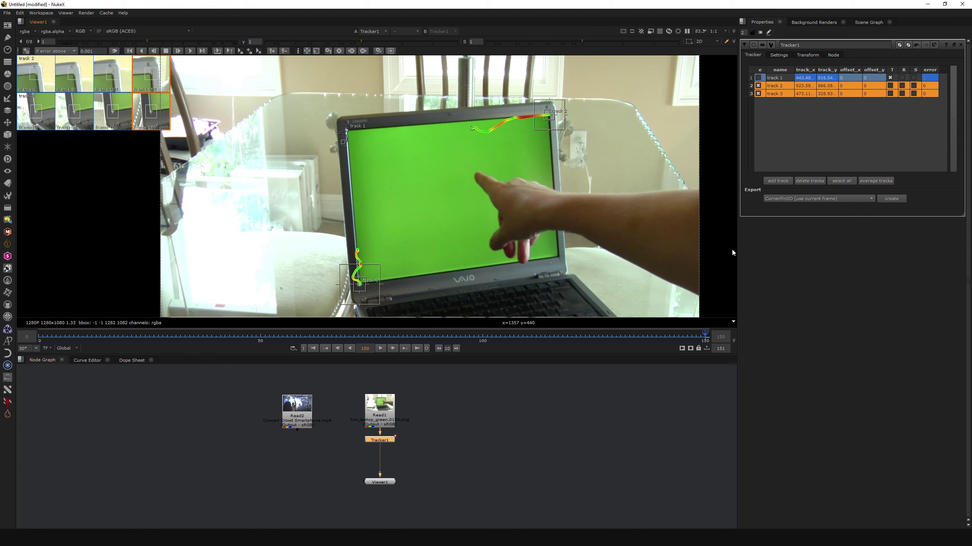
left_click(779, 93)
Correct track 2's position on the top-right corner and re-track it forward
left_click_drag(702, 335, 271, 343)
left_click(778, 85)
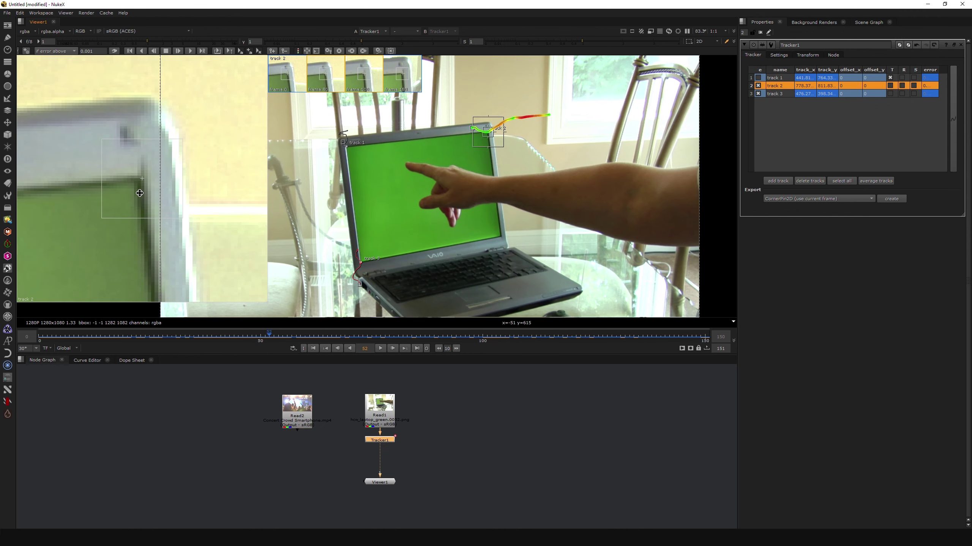
left_click_drag(144, 191, 143, 191)
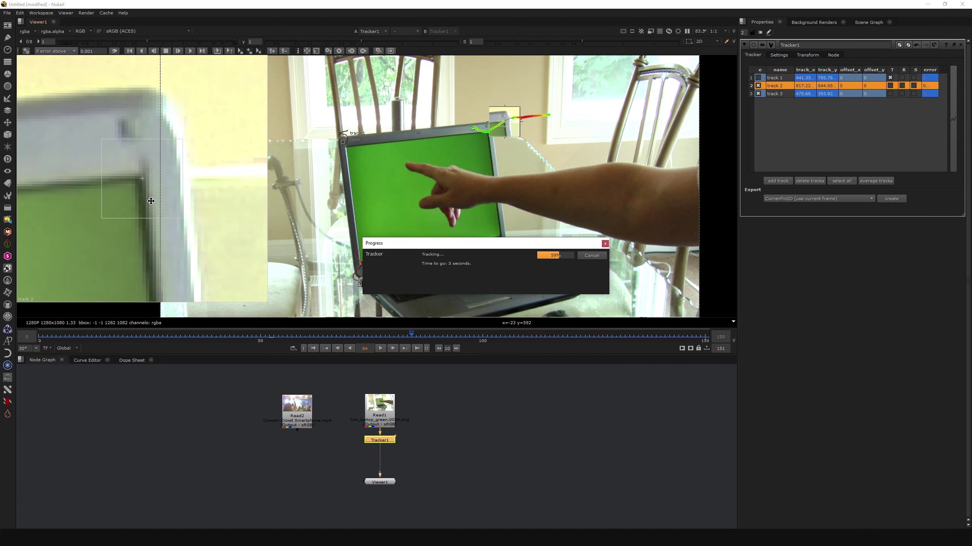
scroll(530, 121, "up", 8)
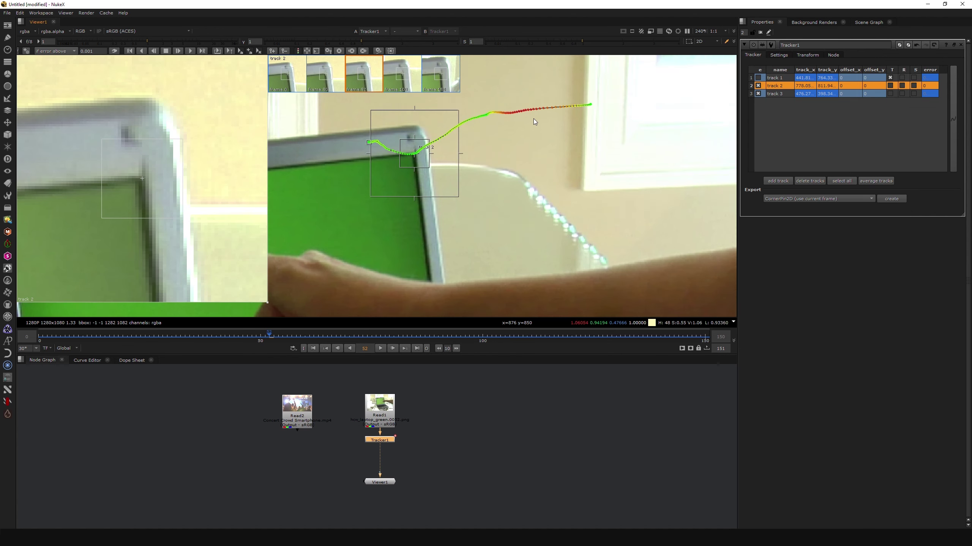
middle_click_drag(533, 119, 505, 162)
left_click_drag(469, 336, 495, 347)
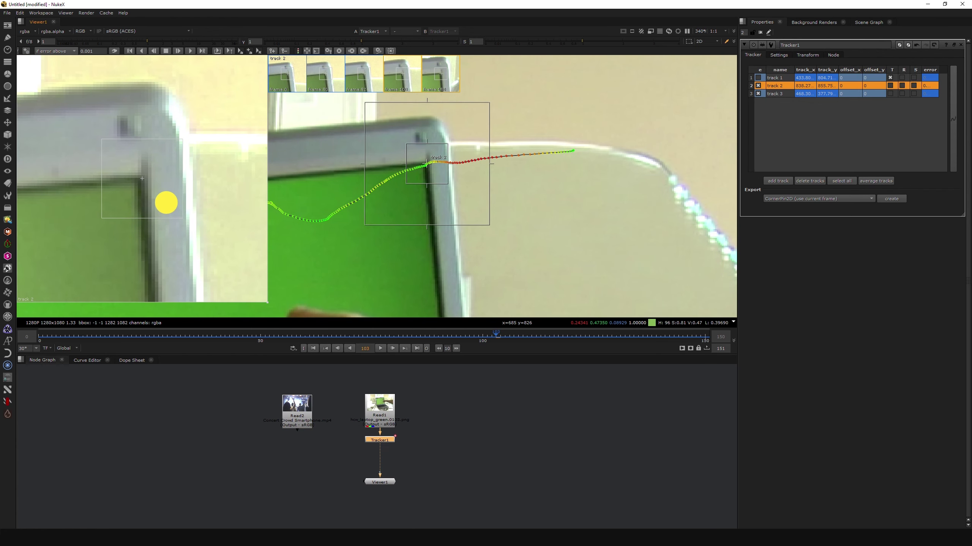
key("v")
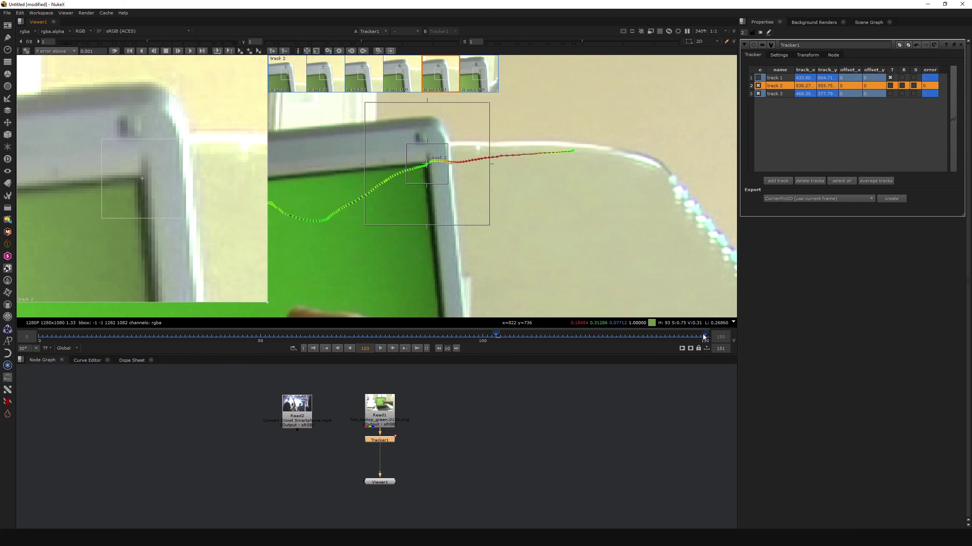
Re-track track 2 forward from frame 114 and check the later frames
left_click_drag(703, 336, 545, 336)
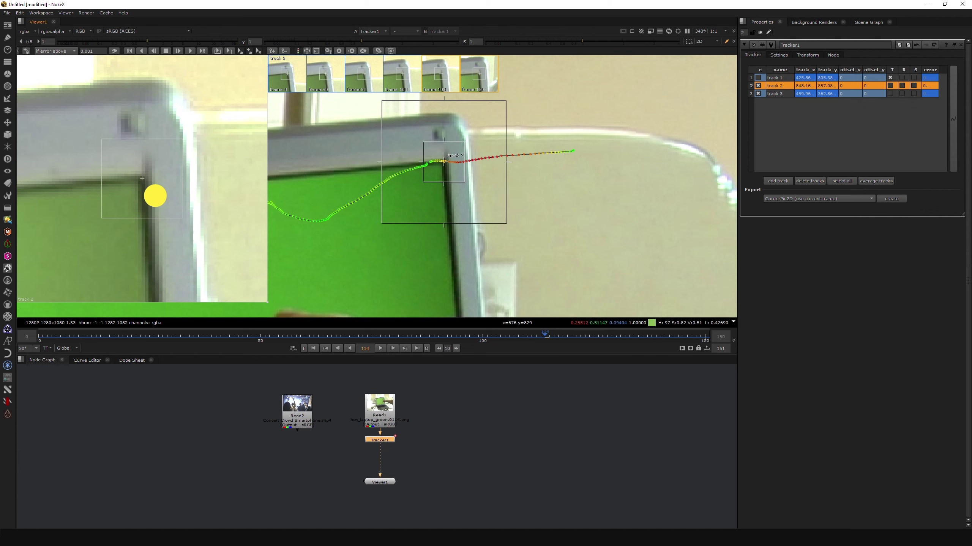
key("v")
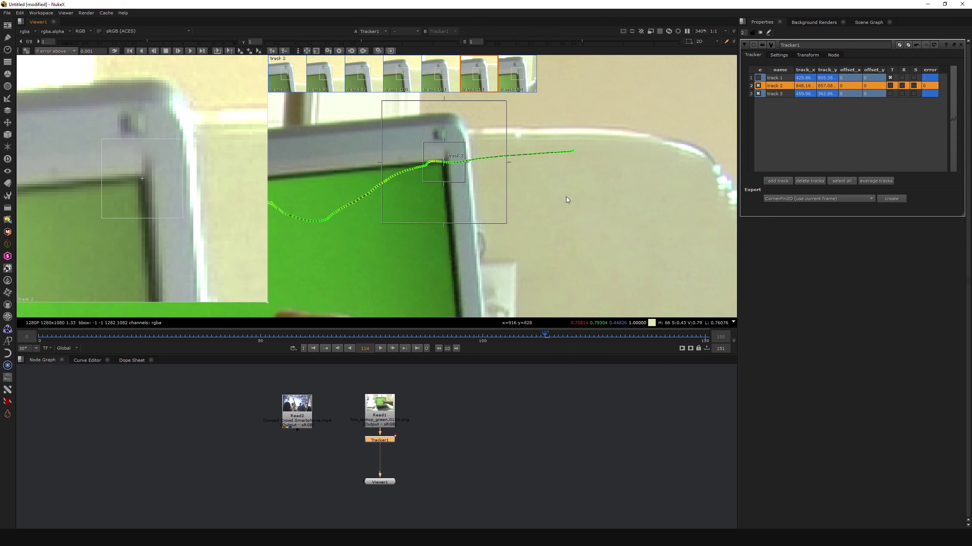
left_click_drag(663, 335, 634, 335)
Clear the tracker's track selection and return to the first frame
left_click(821, 146)
left_click(758, 88)
left_click(761, 94)
scroll(549, 208, "down", 6)
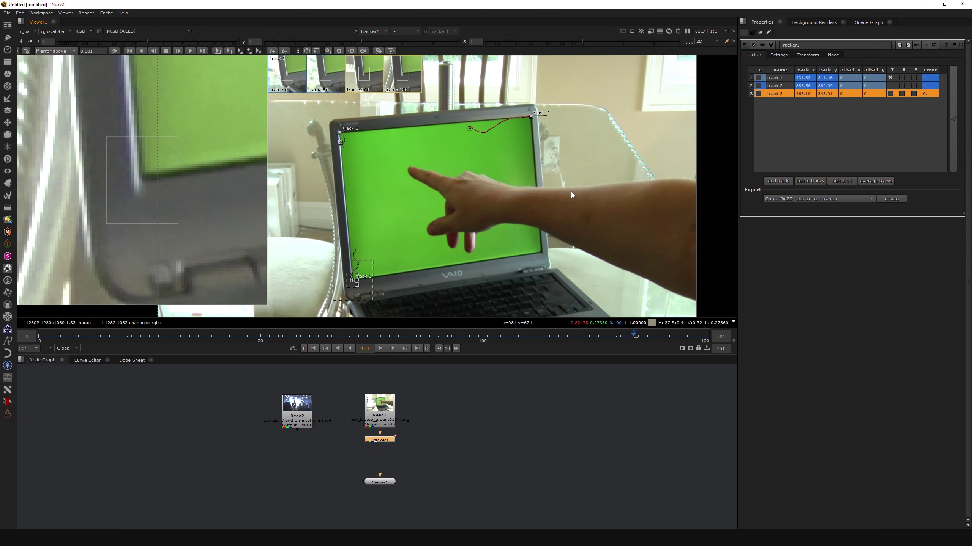
left_click(837, 134)
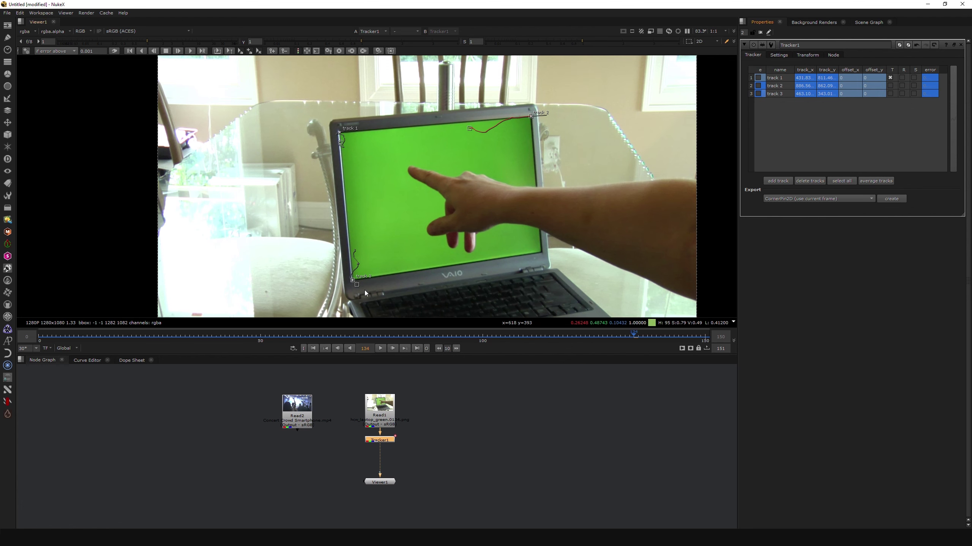
left_click(39, 337)
scroll(577, 299, "up", 3)
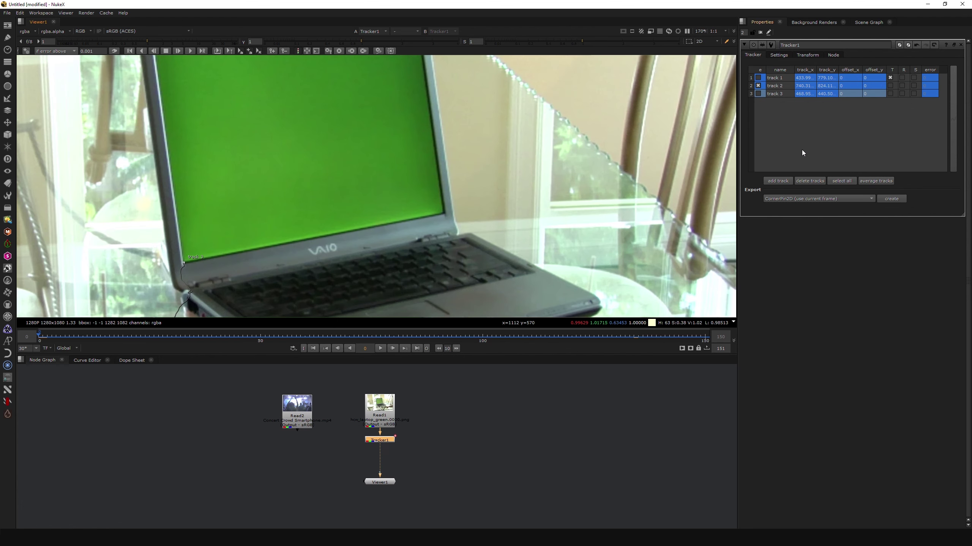
Add a fourth track on the screen's bottom-right corner and shrink its pattern and search boxes
left_click(777, 180)
scroll(377, 171, "up", 3)
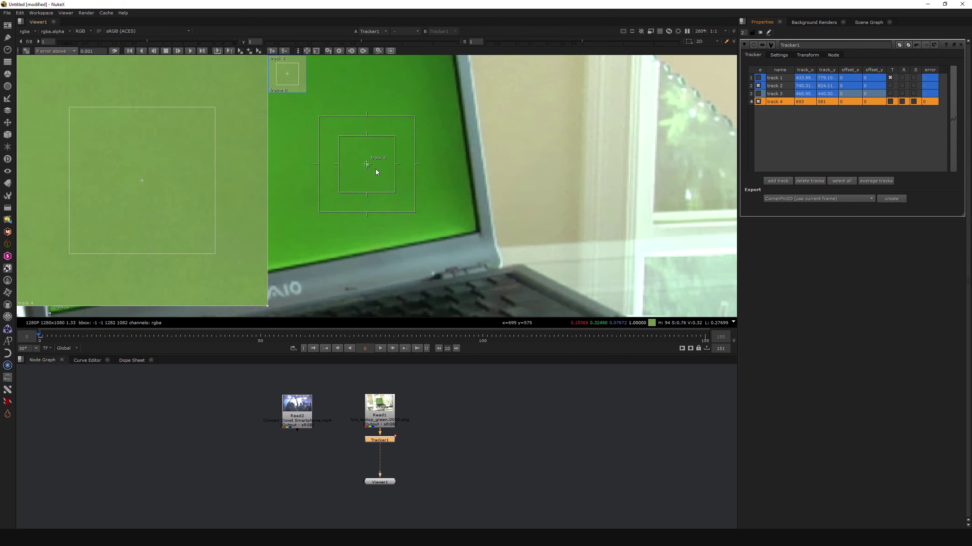
left_click_drag(396, 190, 478, 231)
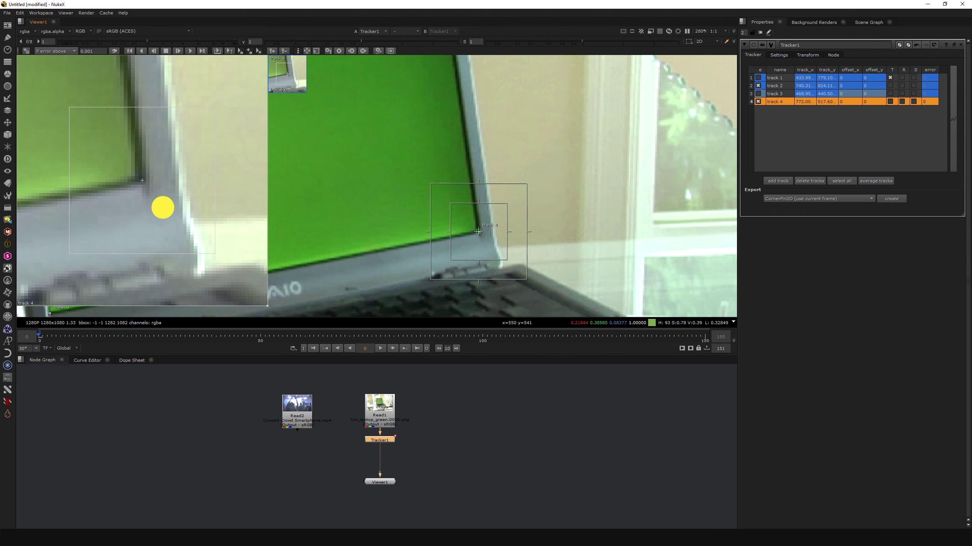
left_click_drag(508, 260, 531, 283)
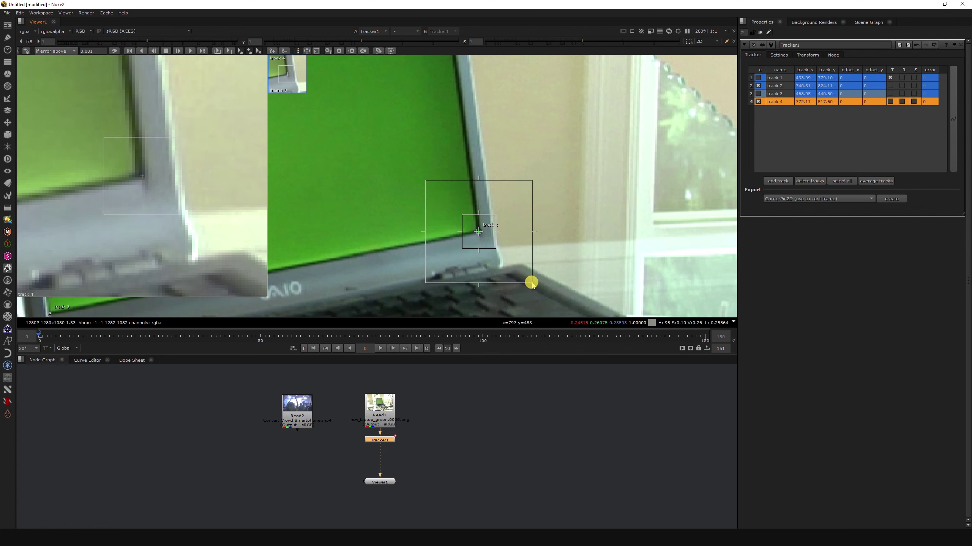
Realign track 4 with the corner at frames 50, 100 and 150, then review its path
left_click(259, 340)
left_click_drag(192, 230, 190, 195)
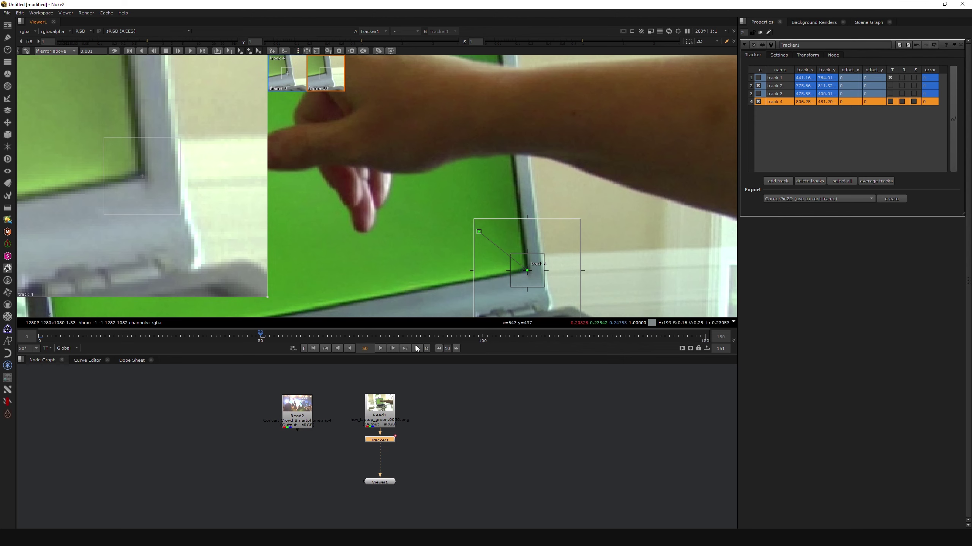
left_click(481, 336)
left_click_drag(88, 172, 181, 247)
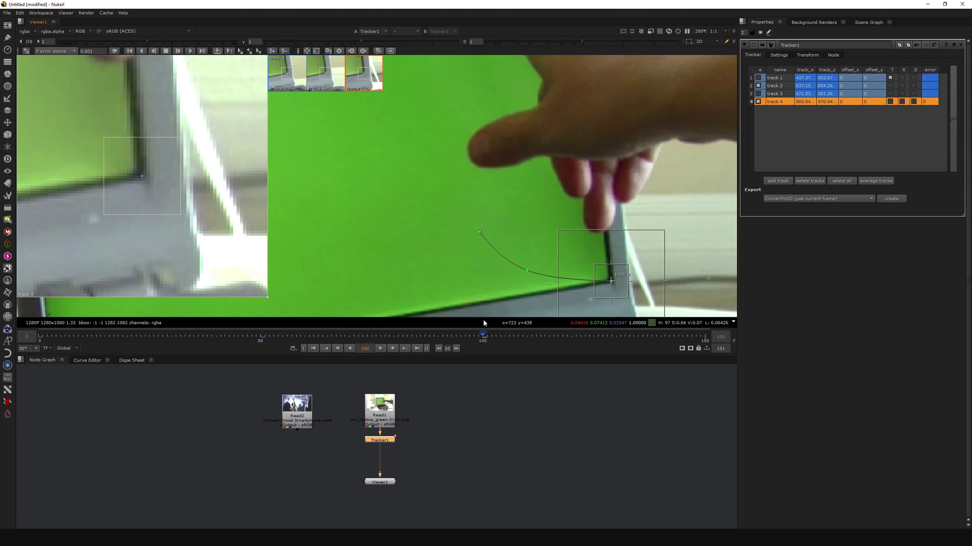
left_click(702, 338)
left_click_drag(239, 245, 164, 206)
left_click_drag(696, 344, 42, 349)
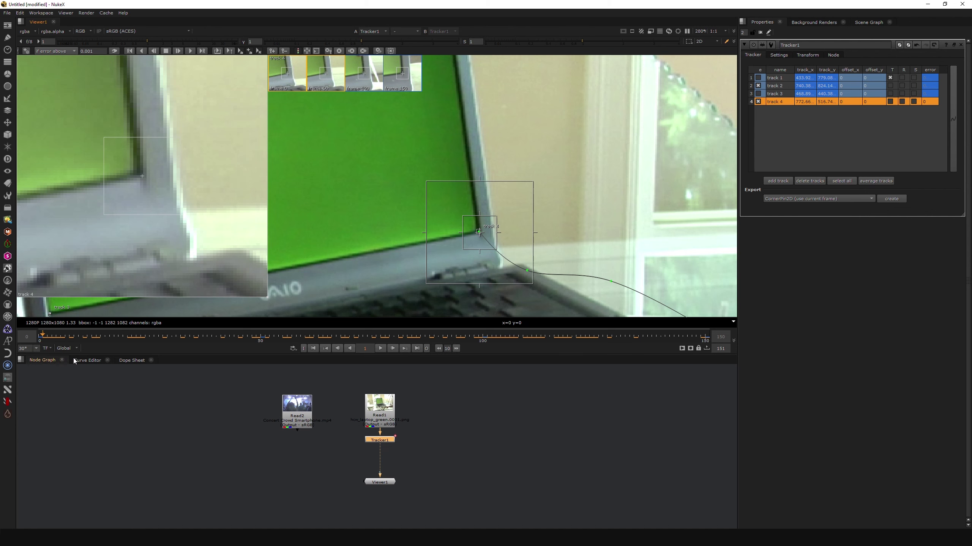
key("Left")
Select track 4, center its corner, and track the points forward to frame 150
left_click(759, 86)
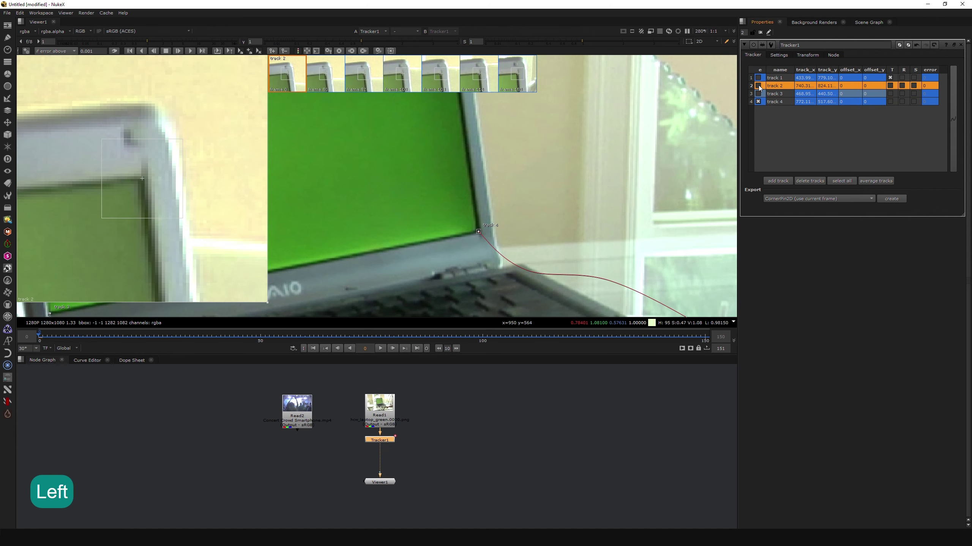
left_click(777, 101)
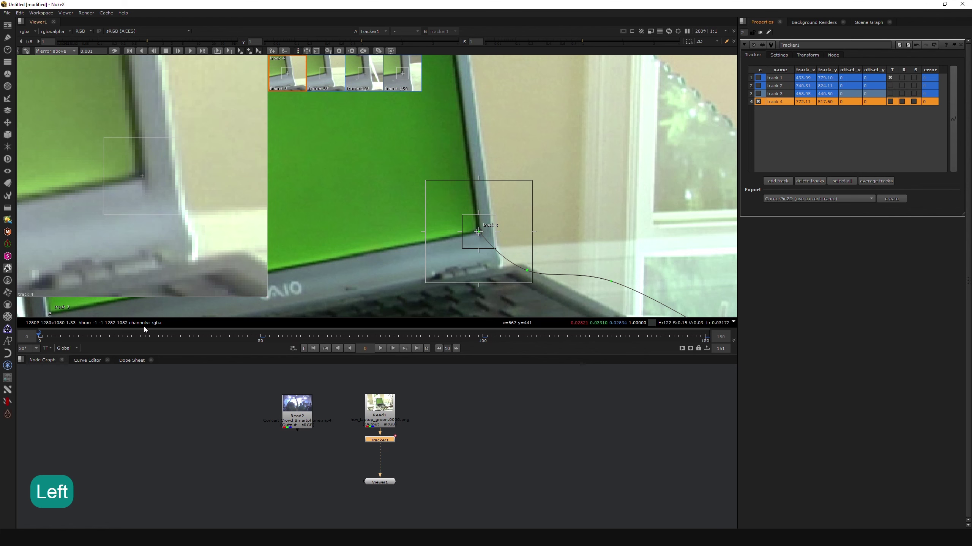
middle_click_drag(566, 207, 517, 179)
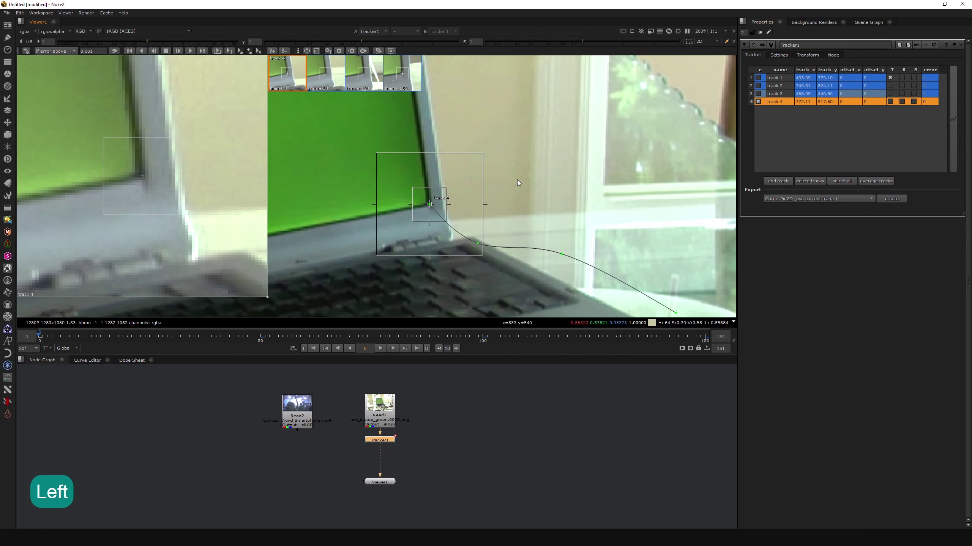
left_click(216, 51)
scroll(550, 232, "down", 3)
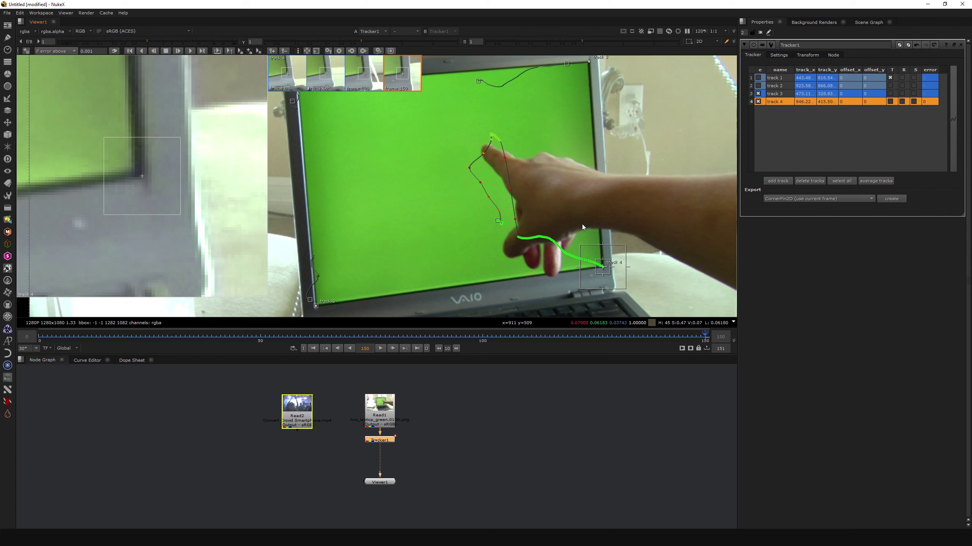
At frame 37, put track 4 back on the screen corner and retrack it backward and forward
left_click_drag(321, 337, 197, 332)
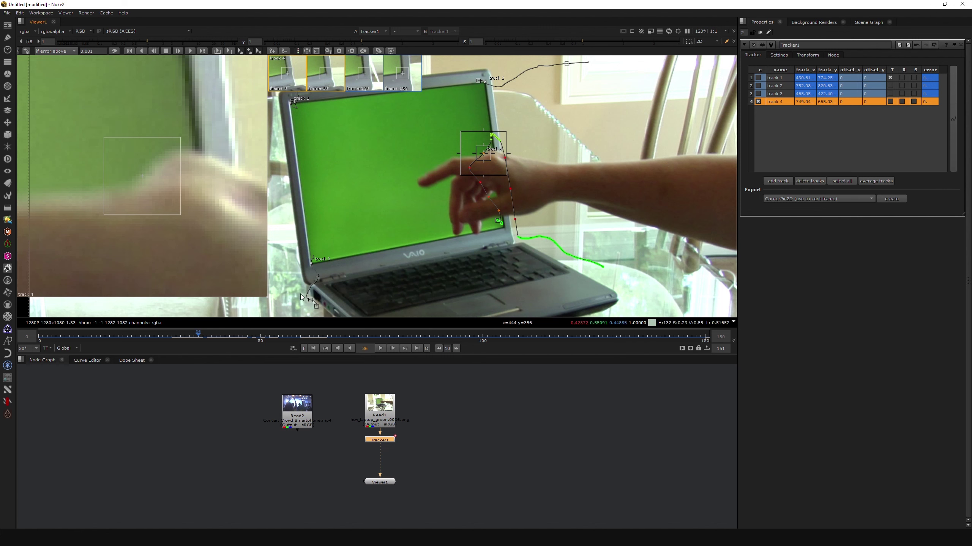
scroll(504, 171, "up", 4)
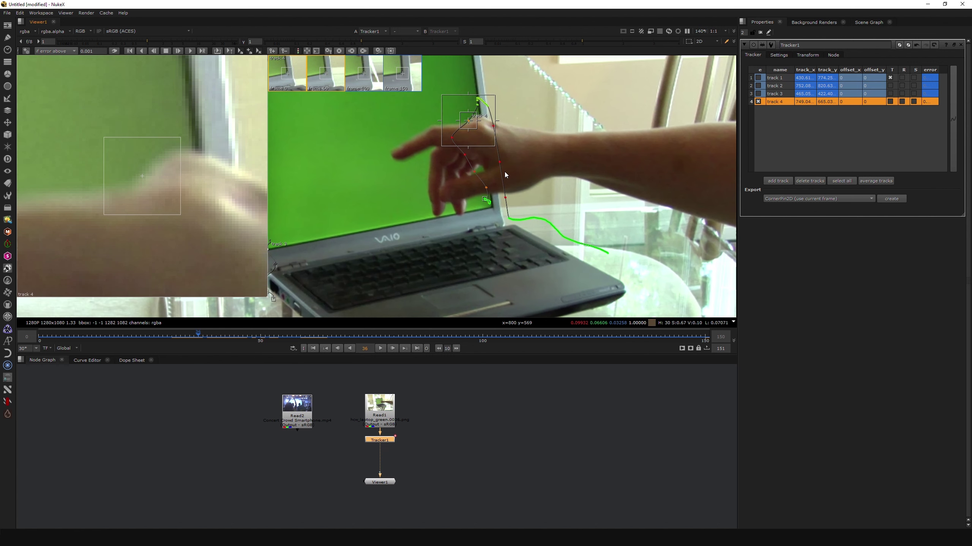
scroll(459, 120, "up", 2)
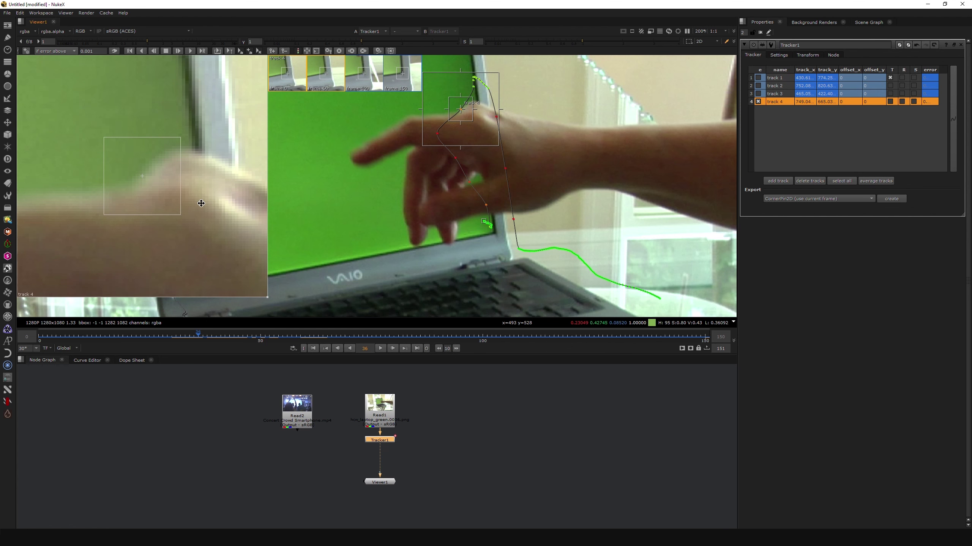
scroll(196, 188, "down", 2)
scroll(203, 199, "up", 2)
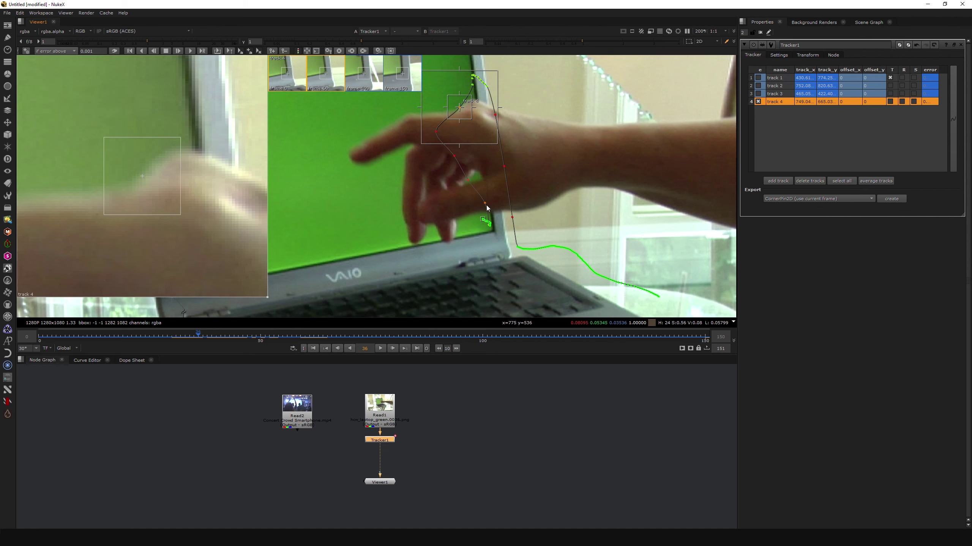
left_click_drag(459, 111, 494, 229)
key("z")
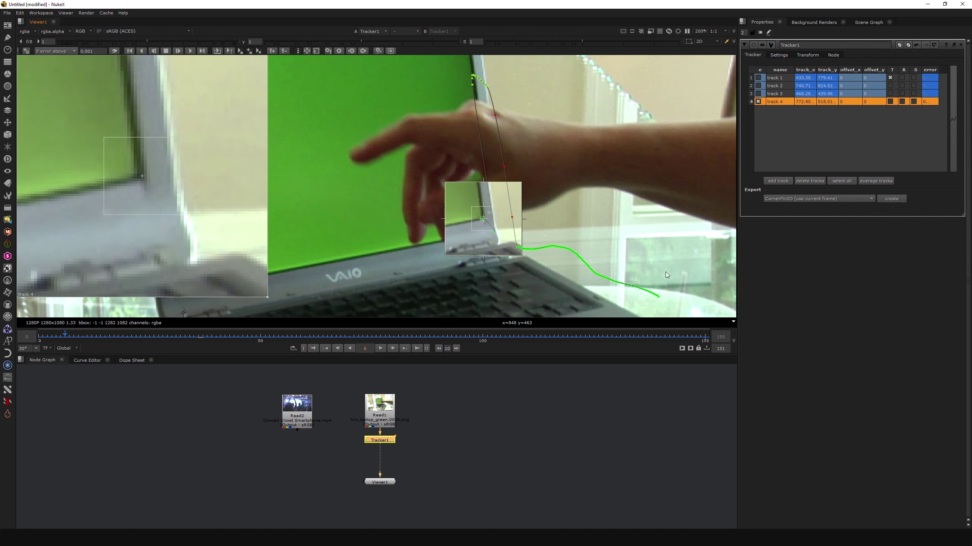
key("v")
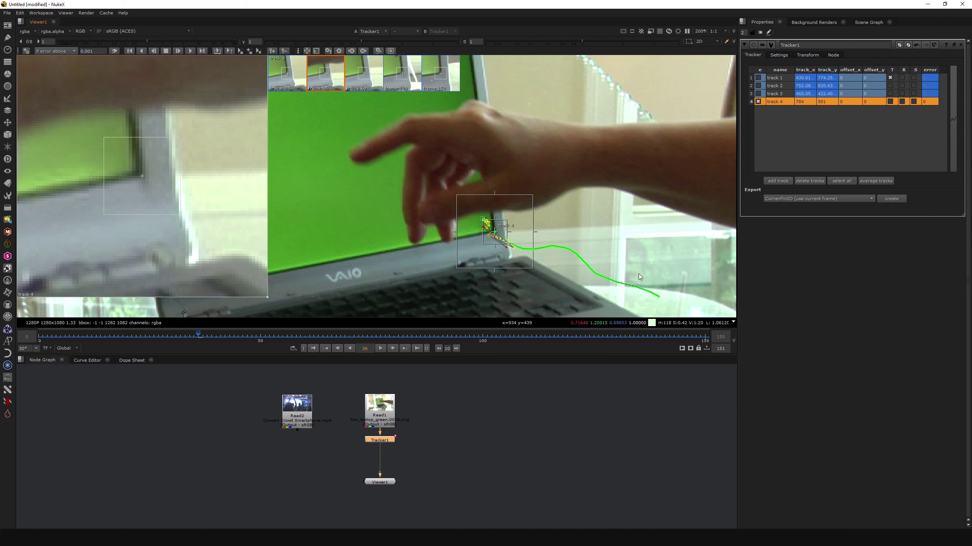
Nudge track 4 back onto the corner around frames 31 and 38
left_click(177, 333)
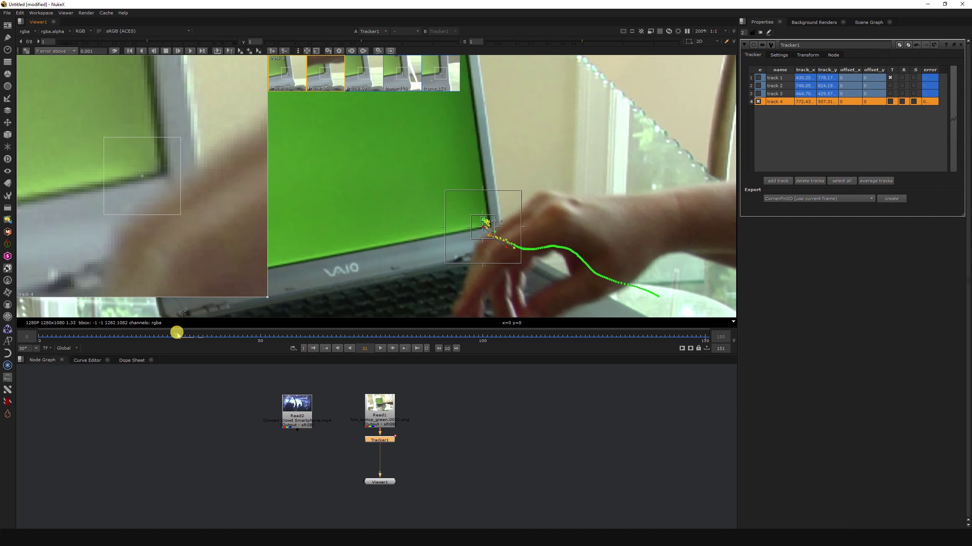
key("Right")
key("Right")
key("Right")
key("Right")
key("Right")
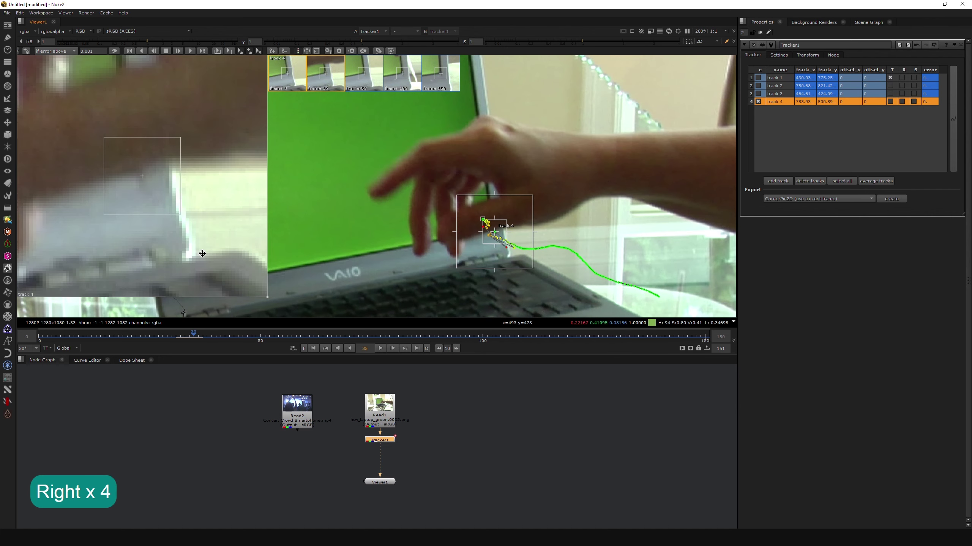
key("Left")
key("Left")
key("Left")
key("Left")
key("Left")
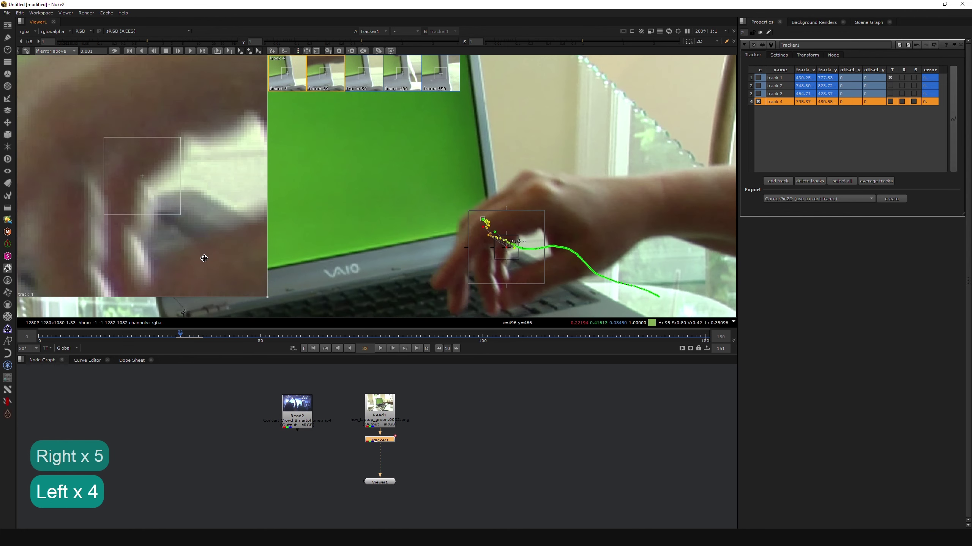
left_click_drag(160, 202, 144, 204)
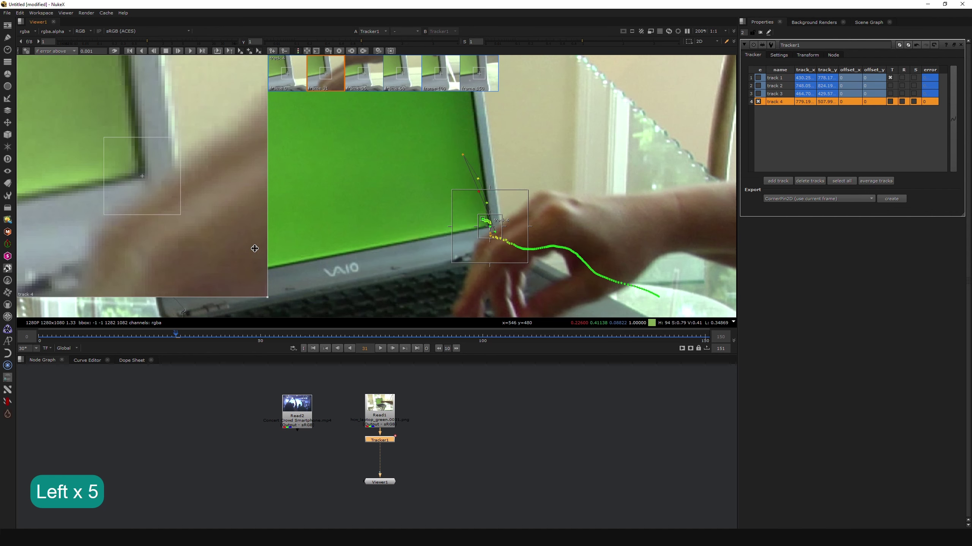
left_click_drag(196, 331, 201, 334)
left_click_drag(157, 206, 152, 220)
key("Right")
key("Right")
key("Right")
key("Right")
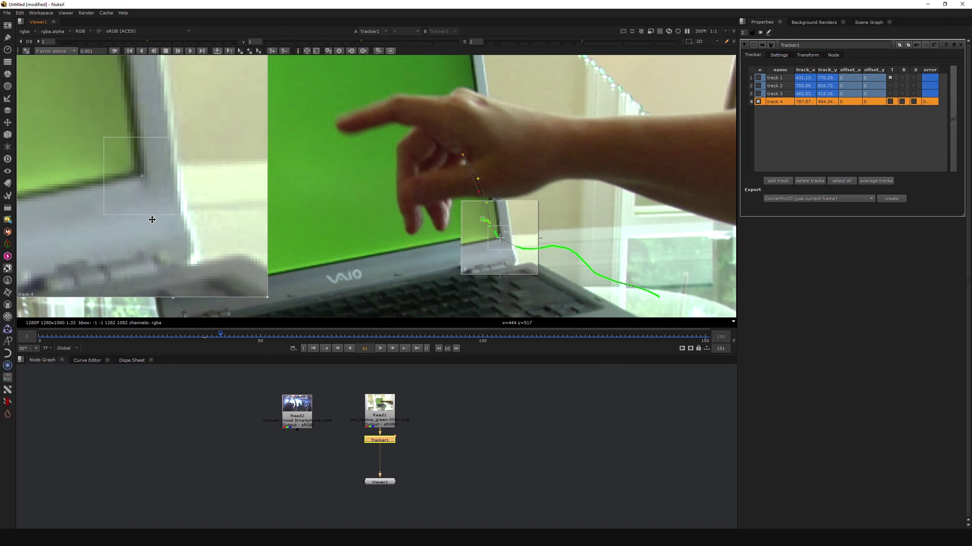
key("alt+Left")
Refine track 4 on the corner from frame 30 back to frame 21, keying frame 22
left_click_drag(197, 334, 94, 342)
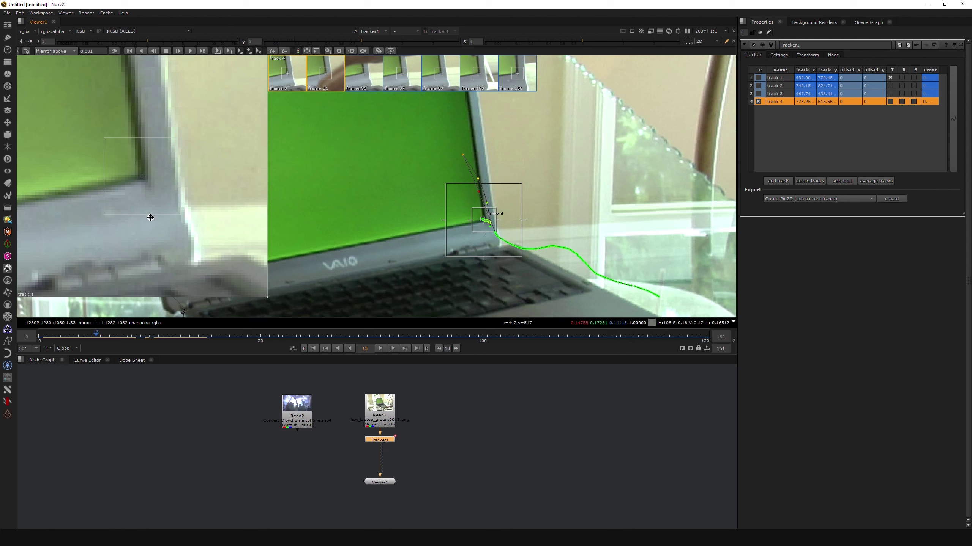
left_click_drag(154, 205, 162, 219)
key("shift+Left")
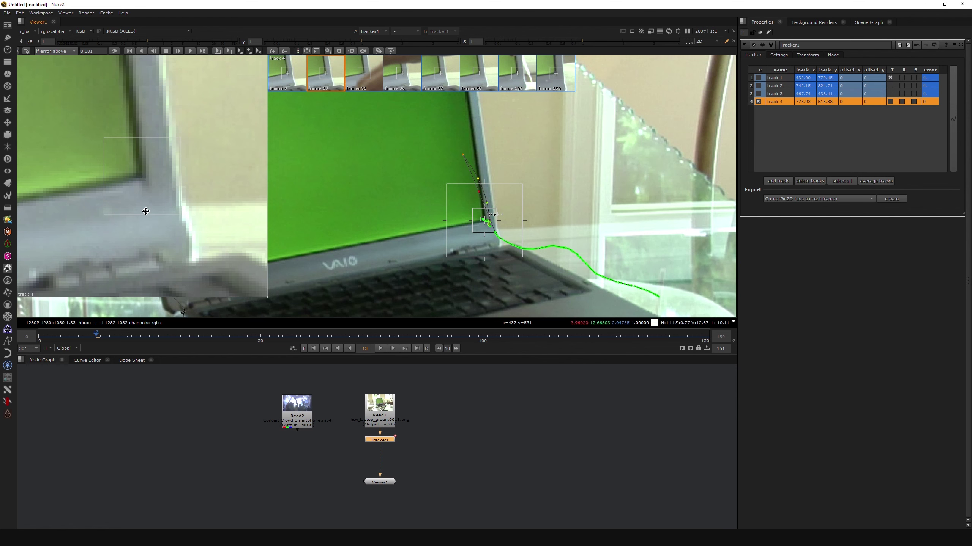
mouse_move(102, 334)
left_mouse_down()
mouse_move(82, 338)
mouse_move(127, 345)
left_mouse_up()
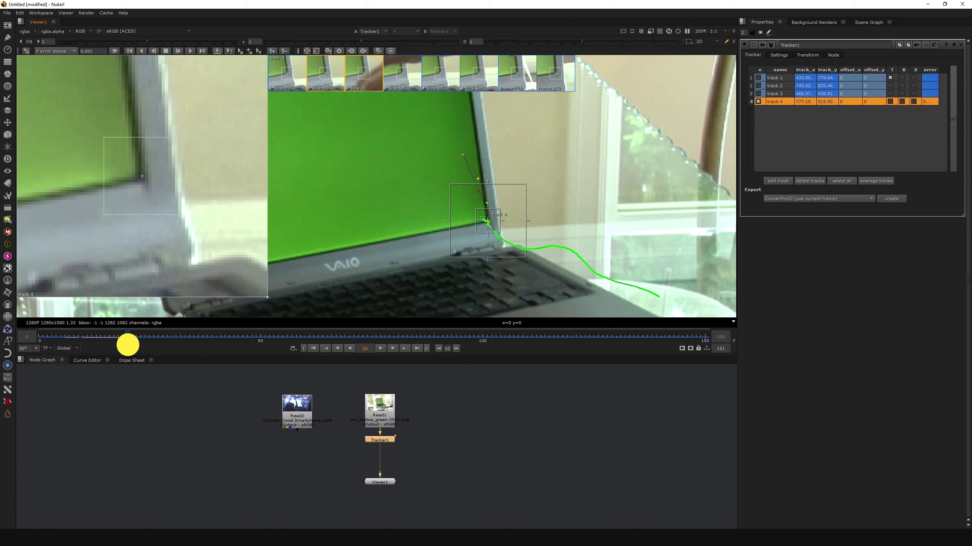
left_click_drag(157, 197, 159, 200)
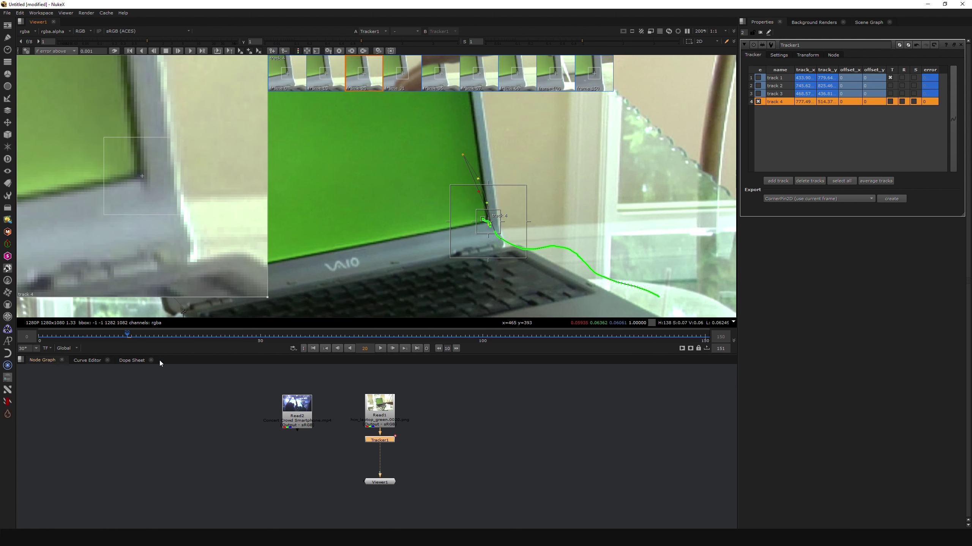
mouse_move(127, 332)
left_mouse_down()
mouse_move(99, 332)
mouse_move(135, 338)
left_mouse_up()
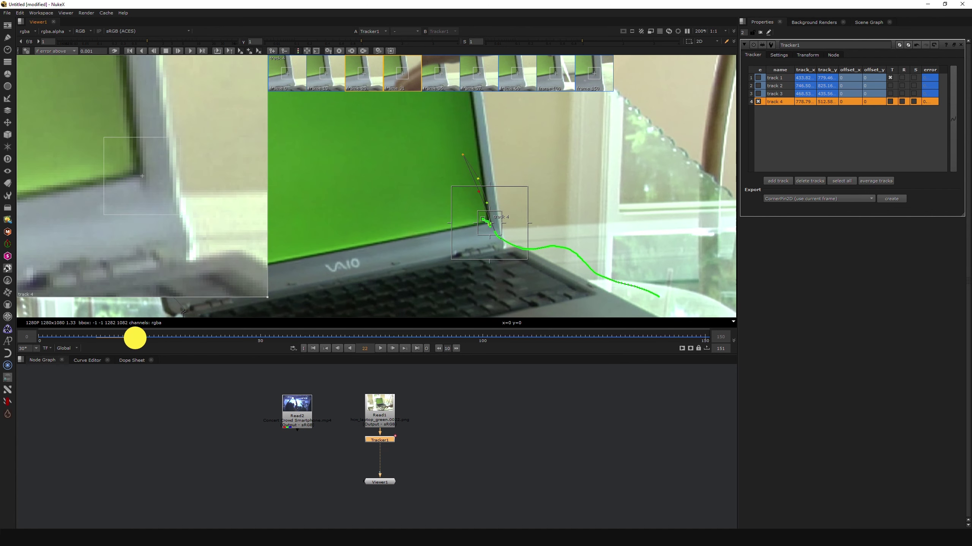
left_click_drag(154, 205, 163, 216)
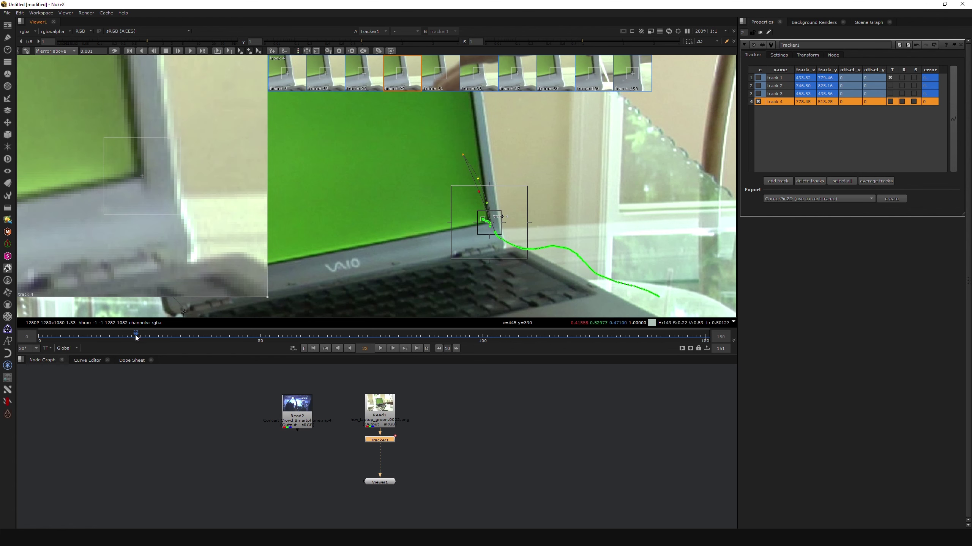
Correct track 4's placement around frames 22–25 and set a corrected keyframe at frame 29
key("Left")
key("Left")
key("Left")
key("Left")
key("Left")
key("Left")
key("Left")
key("Left")
key("Left")
key("Left")
key("Right")
key("Right")
key("Right")
left_click_drag(148, 202, 149, 204)
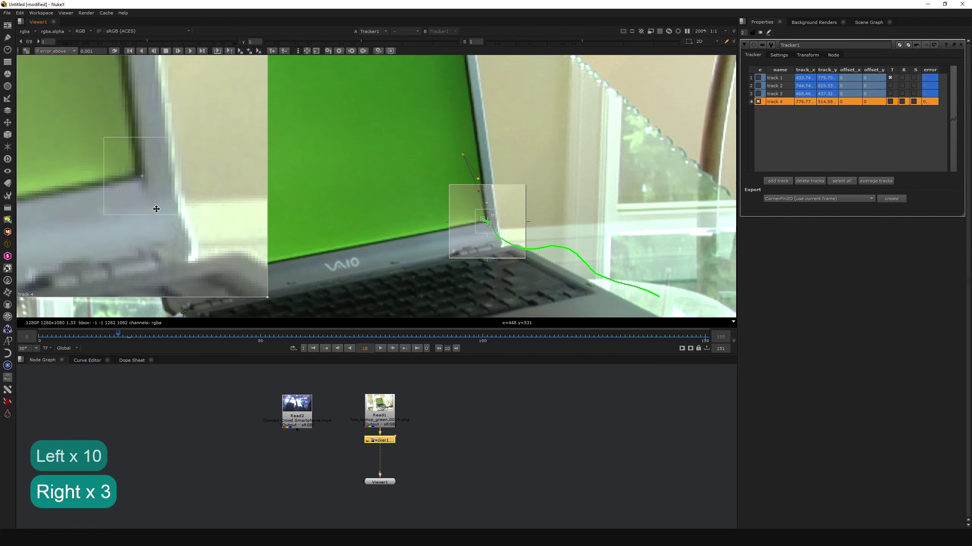
key("Right")
key("Right")
key("Right")
key("Right")
key("Right")
key("Right")
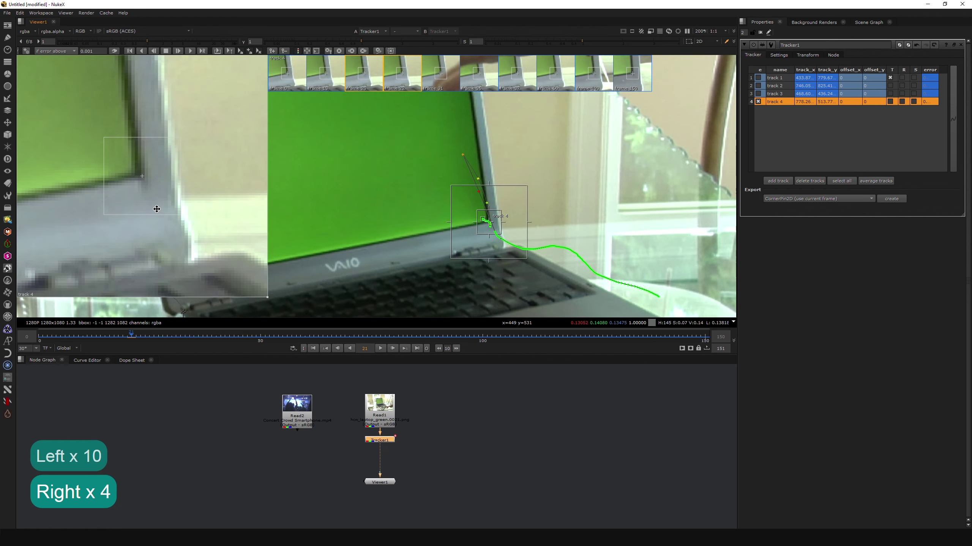
key("Left")
key("Right")
key("Right")
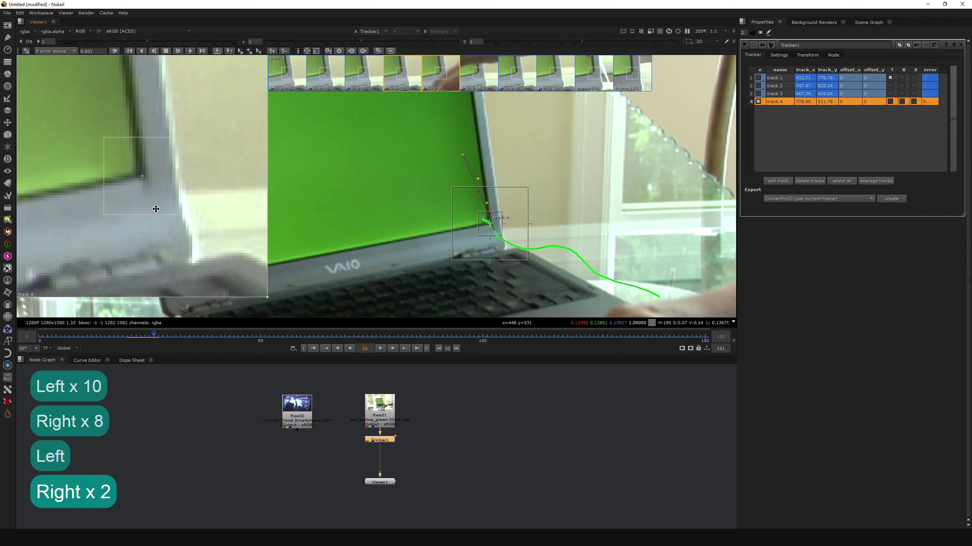
key("Left")
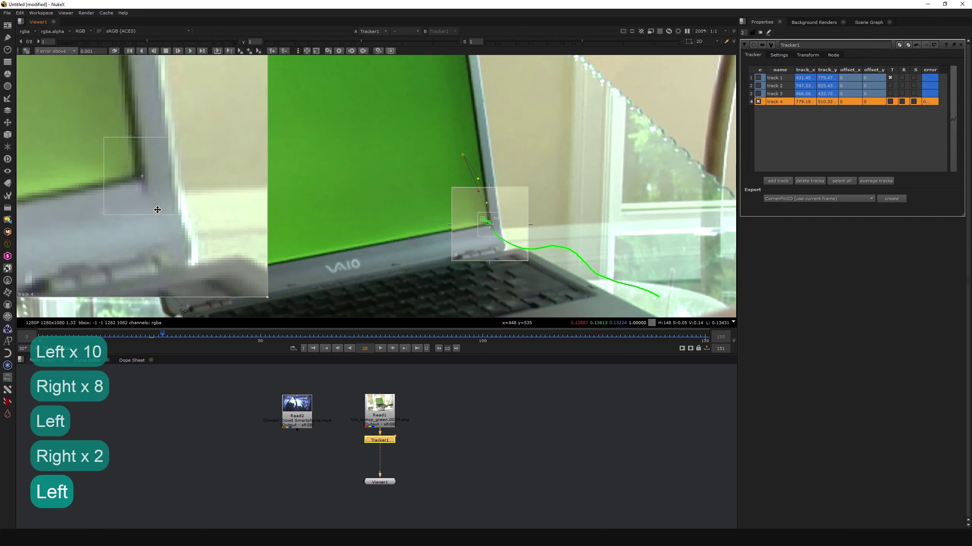
key("Left")
key("Left")
key("Left")
key("Left")
key("Right")
key("Right")
key("Right")
key("Right")
key("Right")
key("Right")
key("Right")
key("Right")
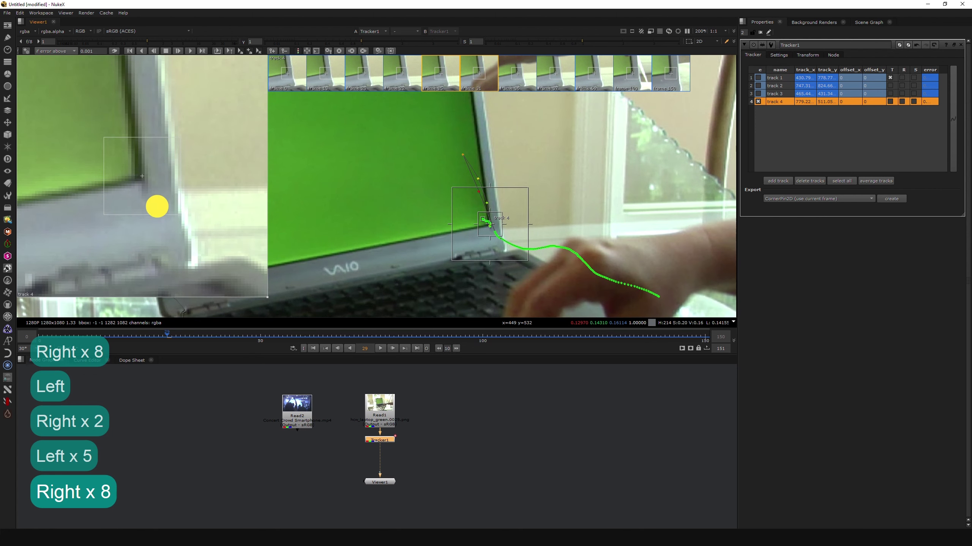
left_click_drag(157, 206, 157, 201)
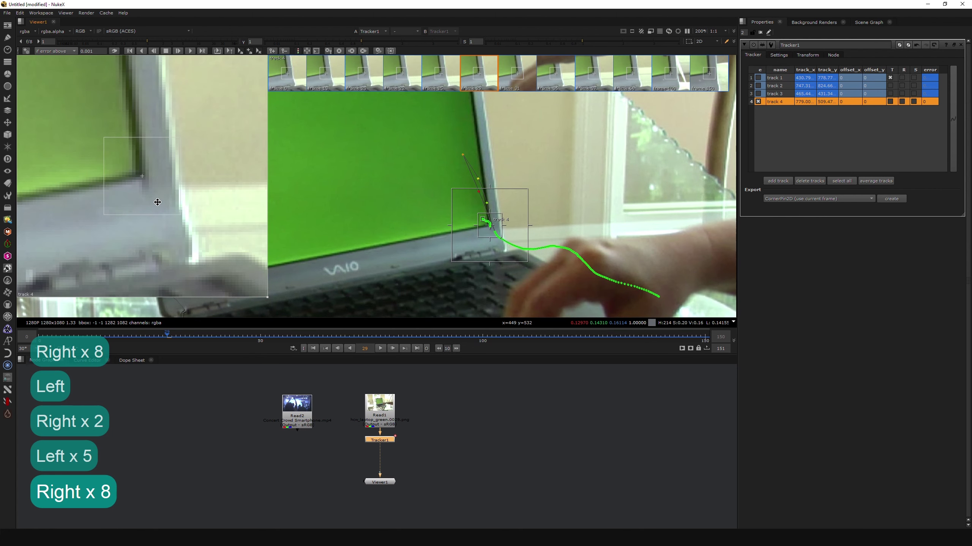
Step through frames 20 to 36 to review track 4's corrected path
key("Left")
key("Left")
key("Left")
key("Left")
key("Left")
key("Left")
key("Left")
key("Left")
key("Left")
key("Right")
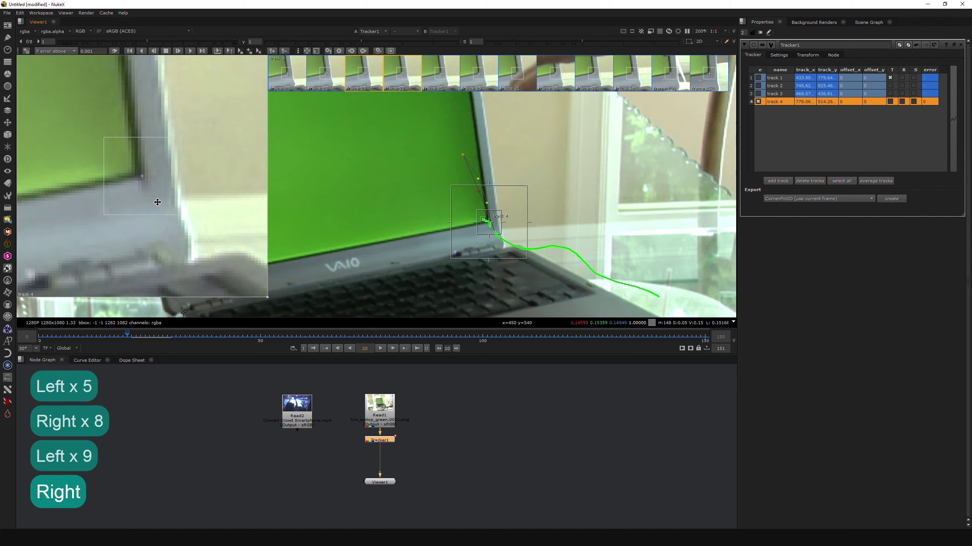
key("Right")
key("Right")
key("Right")
key("Right")
key("Right")
key("Right")
key("Right")
key("Right")
key("Right")
key("Right")
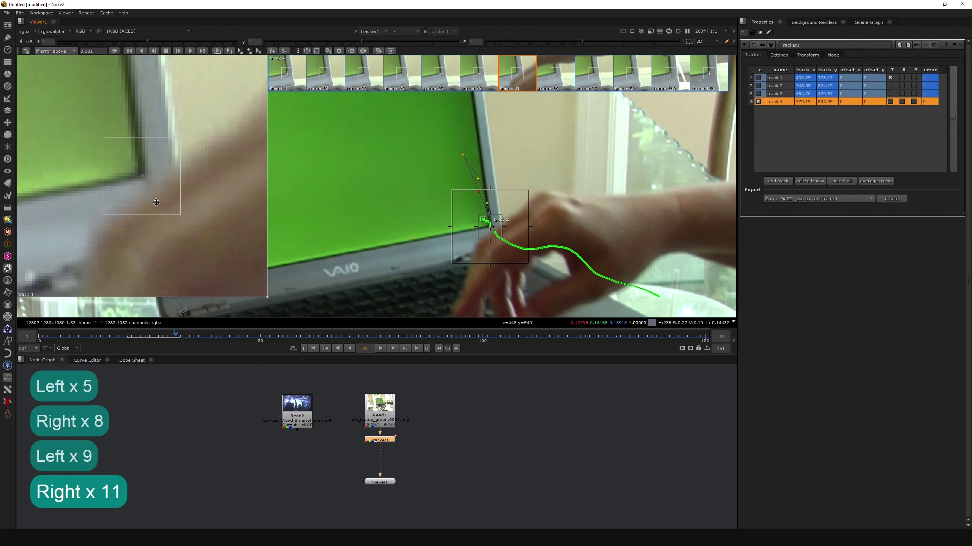
key("Right")
key("Right")
key("Right")
key("Right")
key("Right")
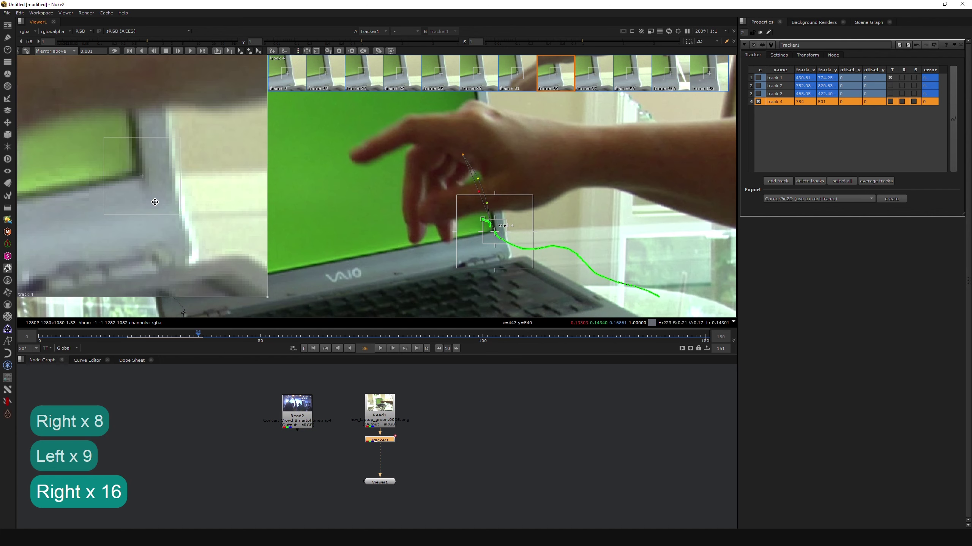
key("Right")
key("Right")
key("Left")
key("Left")
key("Left")
key("Left")
key("Left")
key("Left")
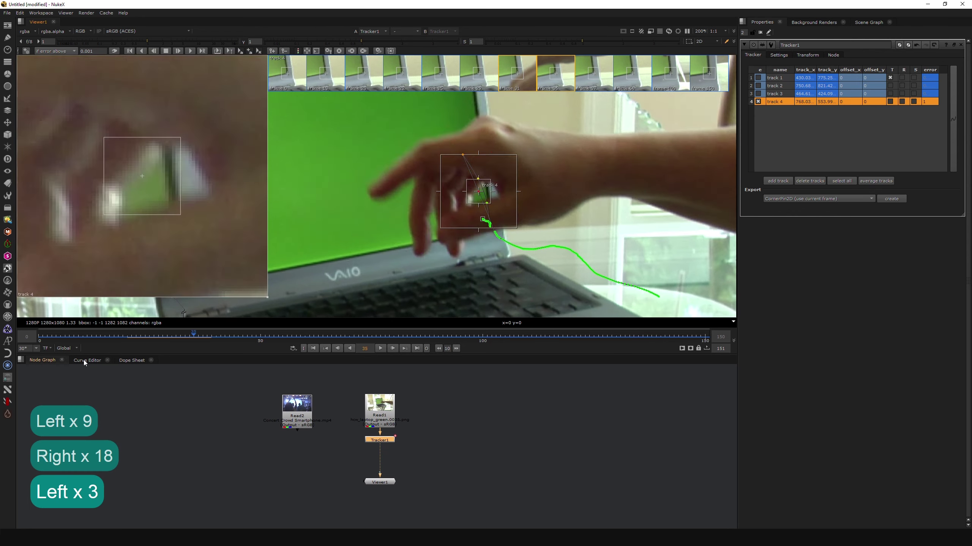
key("Left")
key("Left")
Frame track 4's track_x and track_y curves in the Curve Editor and delete the track_y spike keys
left_click(86, 360)
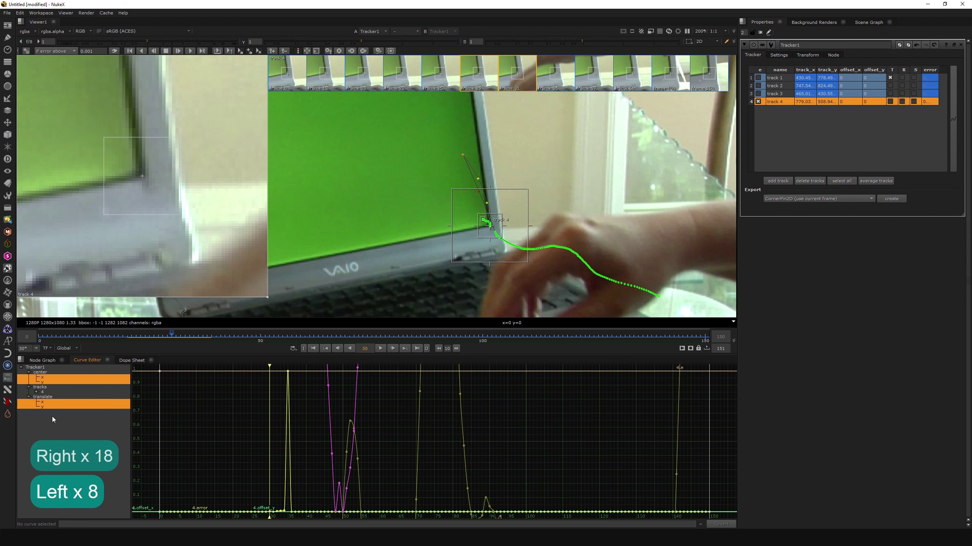
left_click(45, 425)
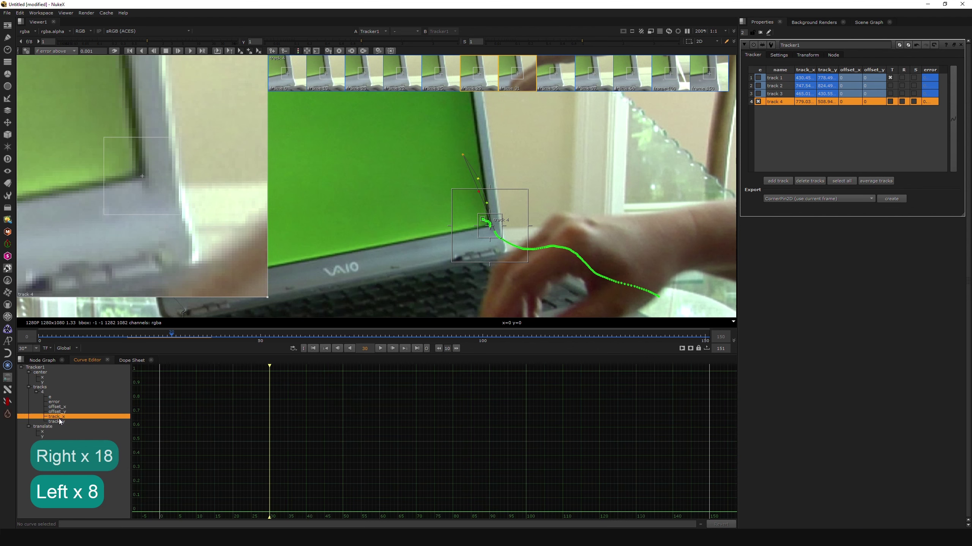
left_click(59, 419, "ctrl")
key("f")
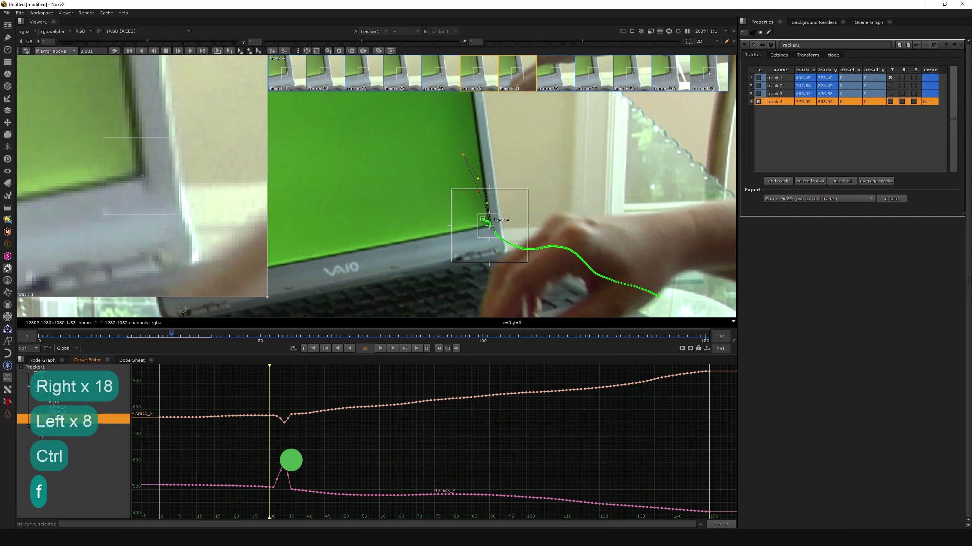
middle_click_drag(291, 460, 292, 442)
scroll(292, 443, "up", 1)
left_click_drag(302, 433, 269, 460)
scroll(305, 443, "up", 2)
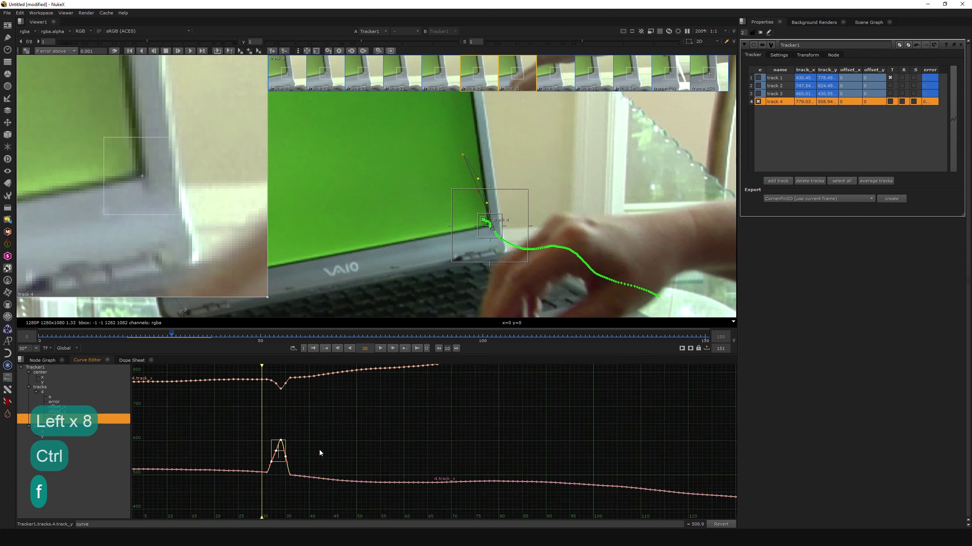
scroll(305, 444, "up", 2)
key("Delete")
Delete the dip keyframes from the track_x curve
middle_click_drag(300, 419, 330, 482)
scroll(304, 427, "up", 2)
left_click_drag(320, 444, 273, 408)
key("Delete")
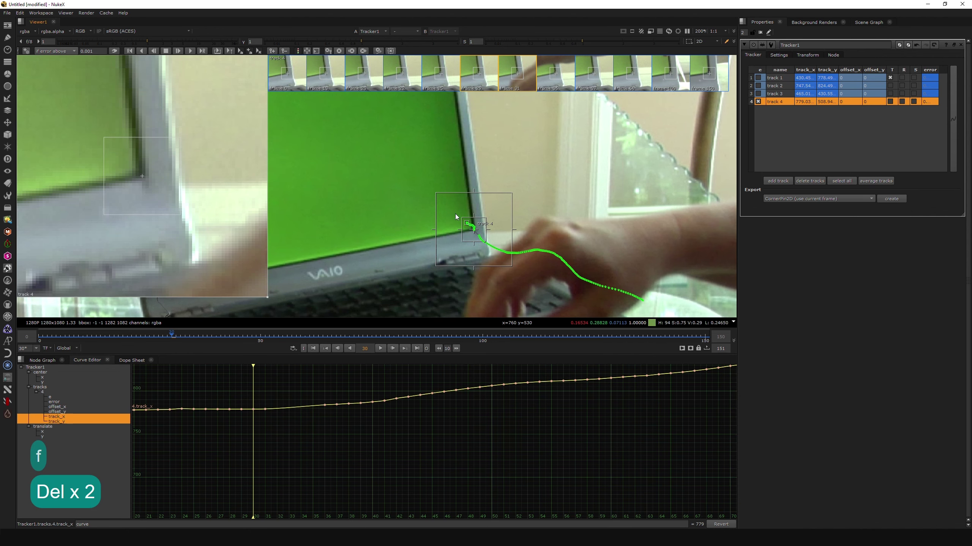
Step through frames 24–40 to check the smoothed track, then return to the Node Graph
key("Left")
key("Left")
key("Left")
key("Left")
key("Left")
key("Left")
key("Left")
key("Left")
key("Left")
key("Left")
key("Left")
key("Left")
key("Left")
key("Left")
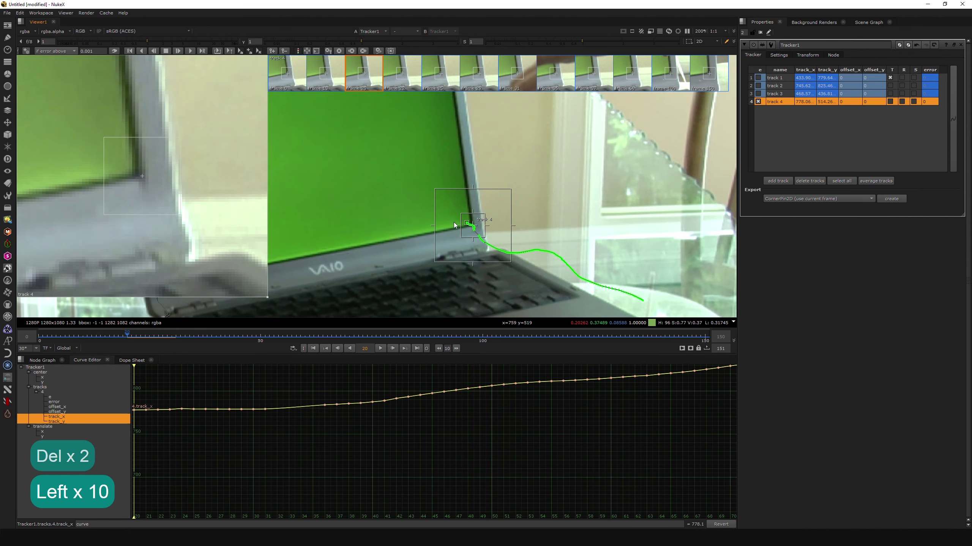
key("Left")
key("Right")
key("Right")
key("Right")
key("Right")
key("Right")
key("Right")
key("Right")
key("Right")
key("Right")
key("Right")
key("Right")
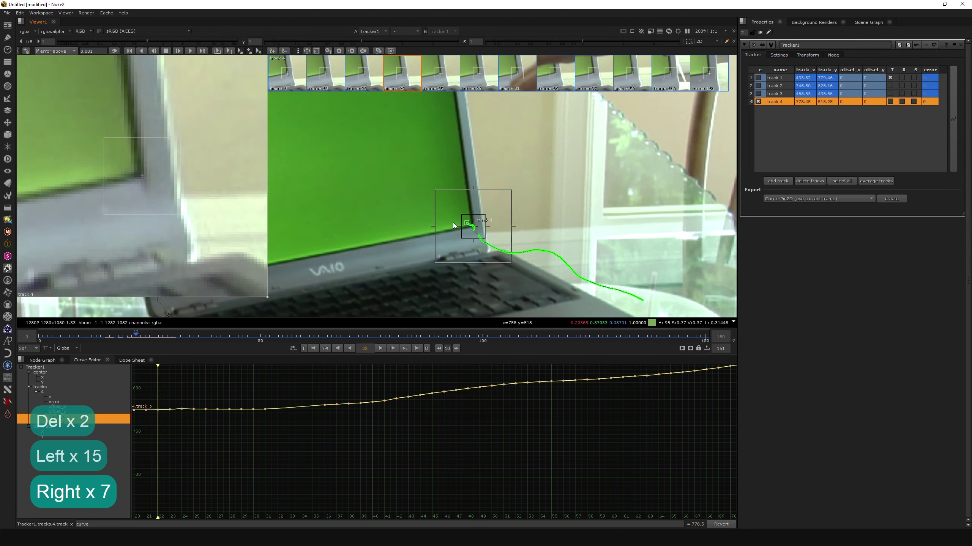
key("Right")
key("Right")
key("Right")
key("Right")
key("Right")
key("Right")
key("Right")
key("Right")
key("Right")
key("Right")
key("Right")
key("Right")
key("Right")
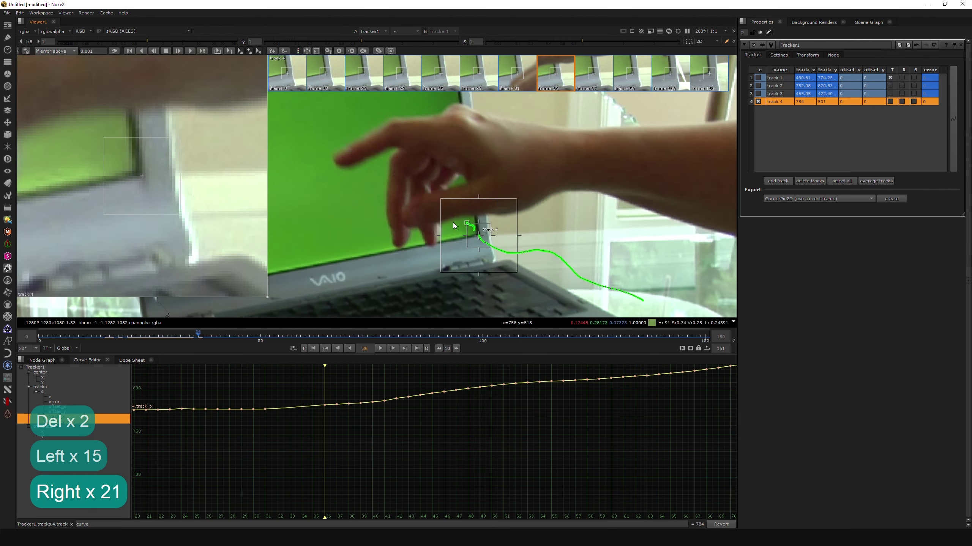
key("Right")
key("Right")
key("Right")
key("Right")
key("Left")
key("Left")
key("Left")
key("Left")
key("Left")
key("Left")
key("Left")
key("Left")
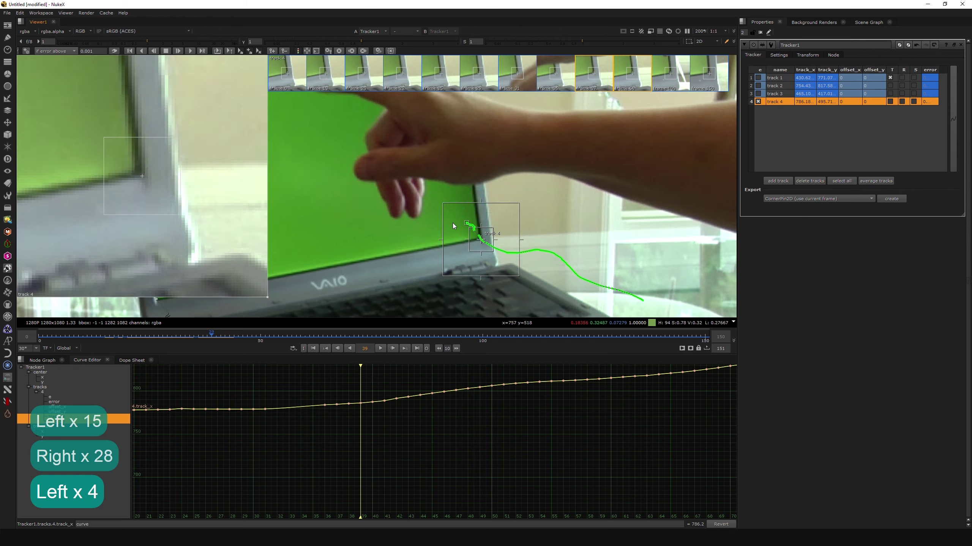
key("Left")
key("Left")
key("Left")
key("Left")
key("Left")
key("Left")
key("Left")
key("Left")
key("Left")
key("Left")
key("Left")
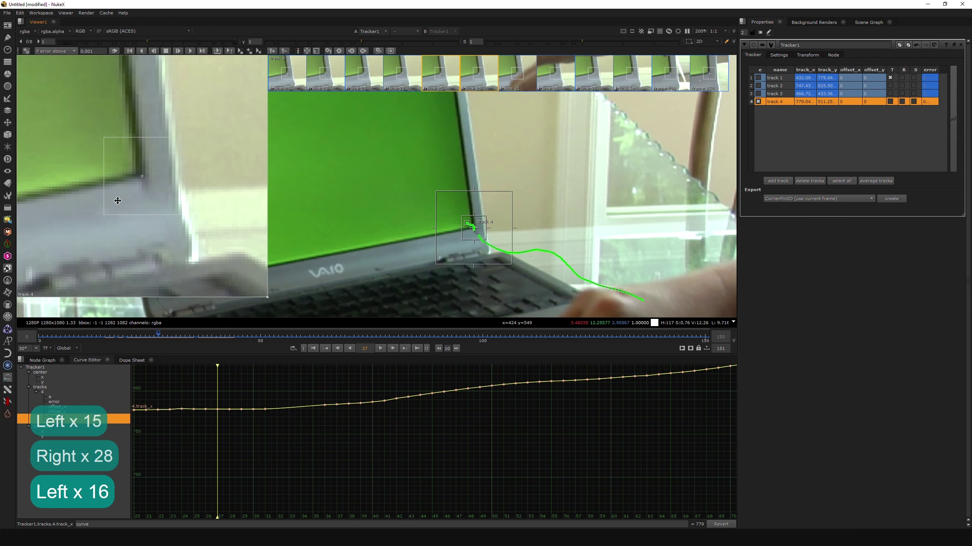
left_click(42, 360)
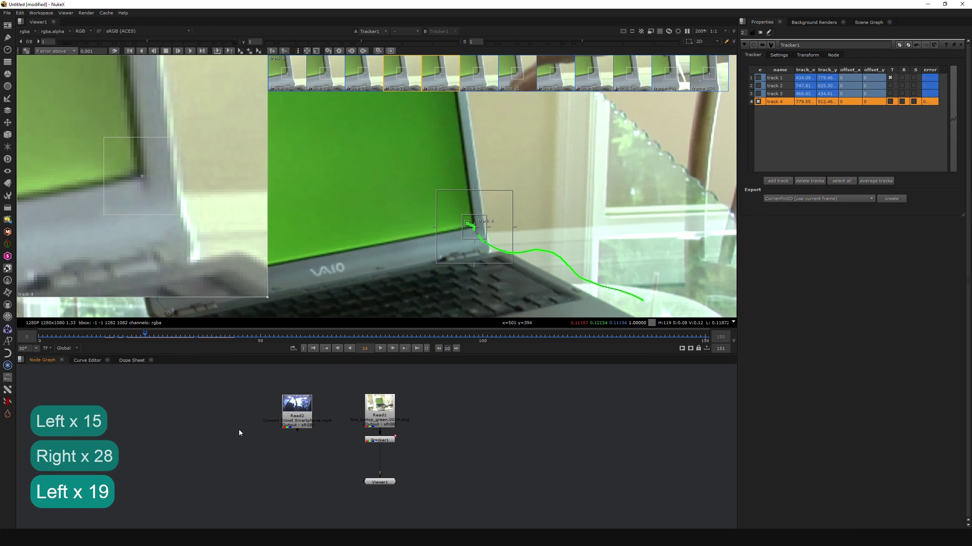
Fit the whole frame in the viewer and enable tracks 1, 2 and 3
left_click(790, 139)
key("f")
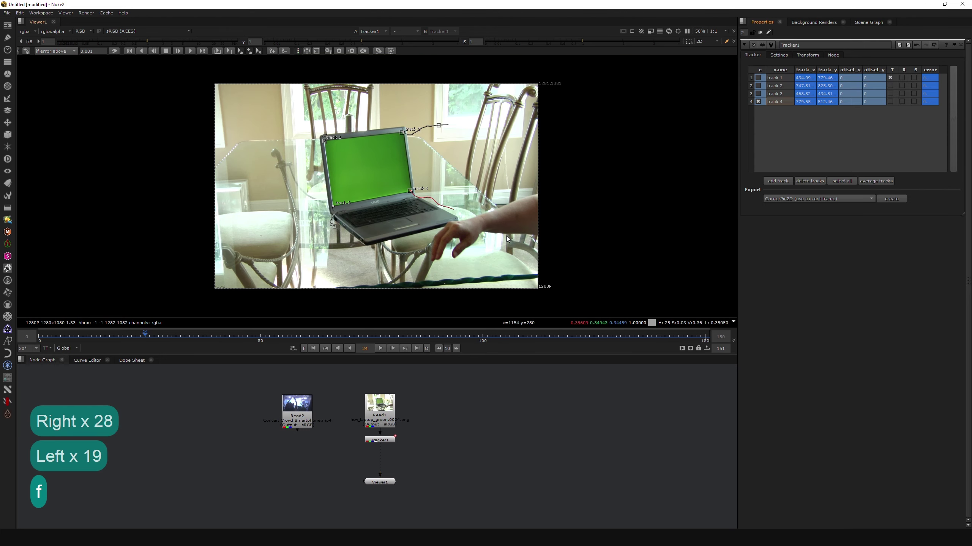
scroll(463, 218, "up", 2)
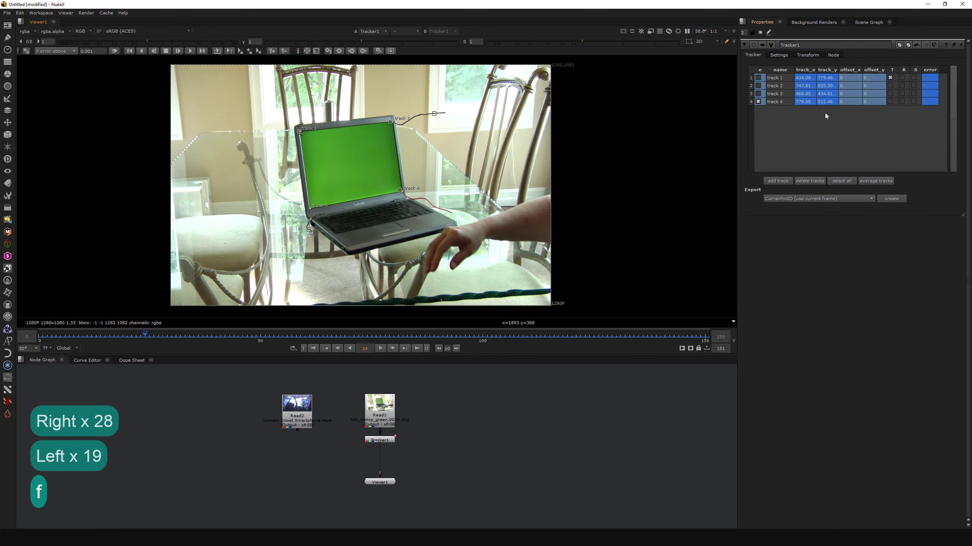
left_click(759, 78)
left_click(759, 85)
left_click(760, 94)
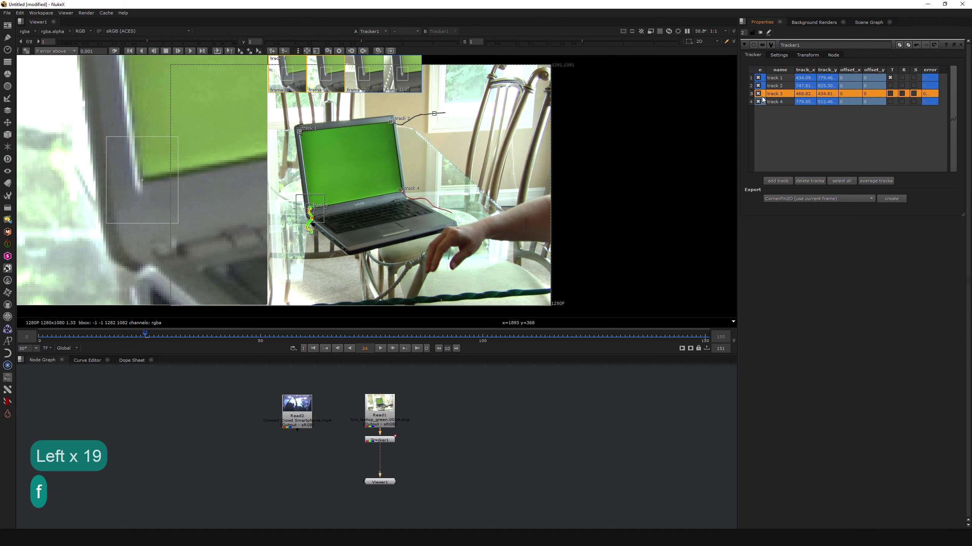
Tick translate, rotate and scale for all four tracks in Tracker1's table
left_click(869, 138)
left_click(902, 78)
left_click(913, 79)
left_click(914, 85)
left_click(902, 85)
left_click(890, 87)
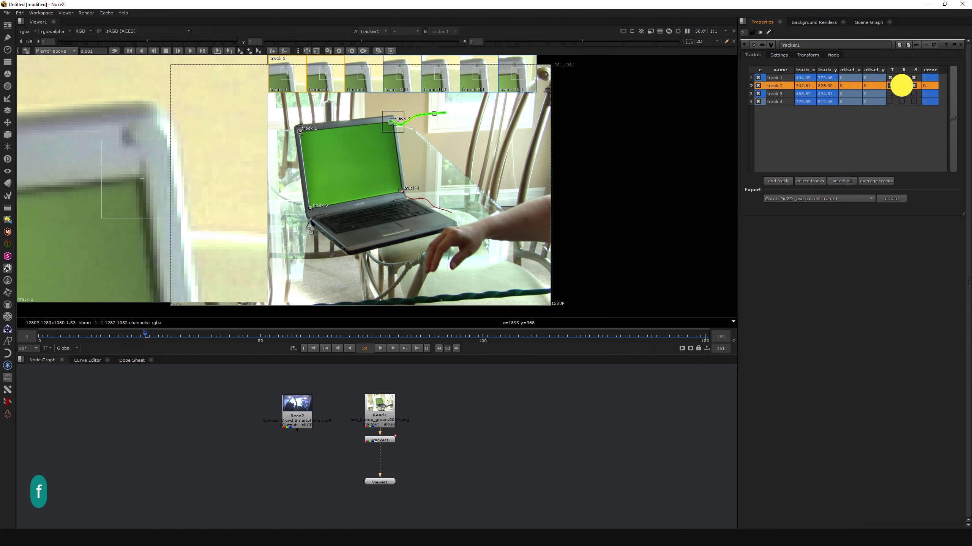
left_click(890, 86)
left_click(890, 93)
left_click(914, 101)
left_click(902, 101)
left_click(890, 101)
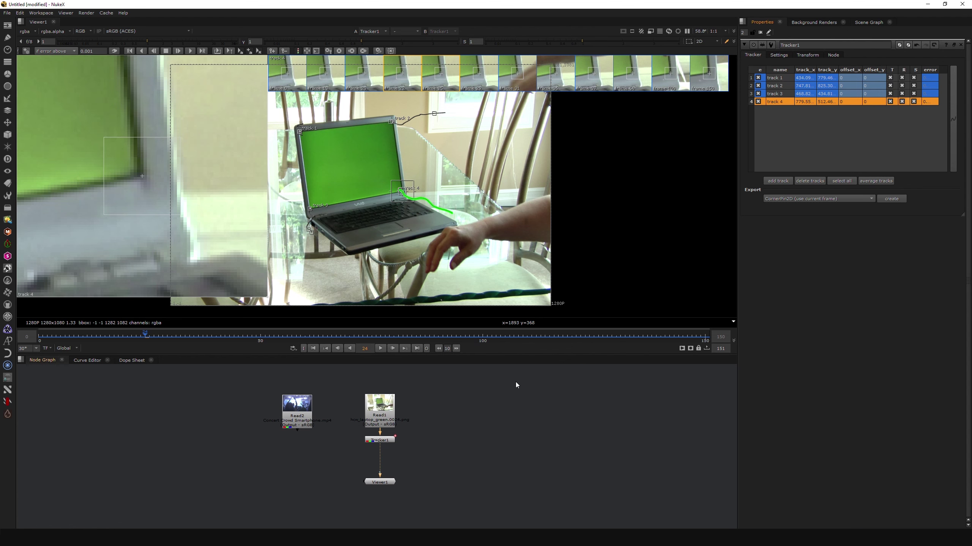
Hide track 4's zoom window and move the Viewer1 node lower in the Node Graph
left_click(558, 194)
scroll(465, 215, "up", 2)
middle_click_drag(464, 217, 476, 220)
left_click(378, 440)
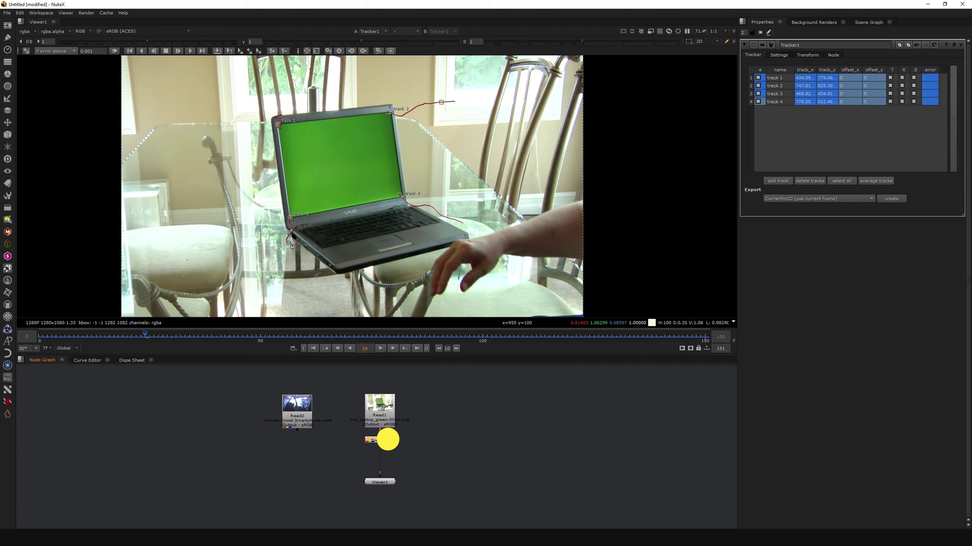
left_click_drag(380, 482, 378, 506)
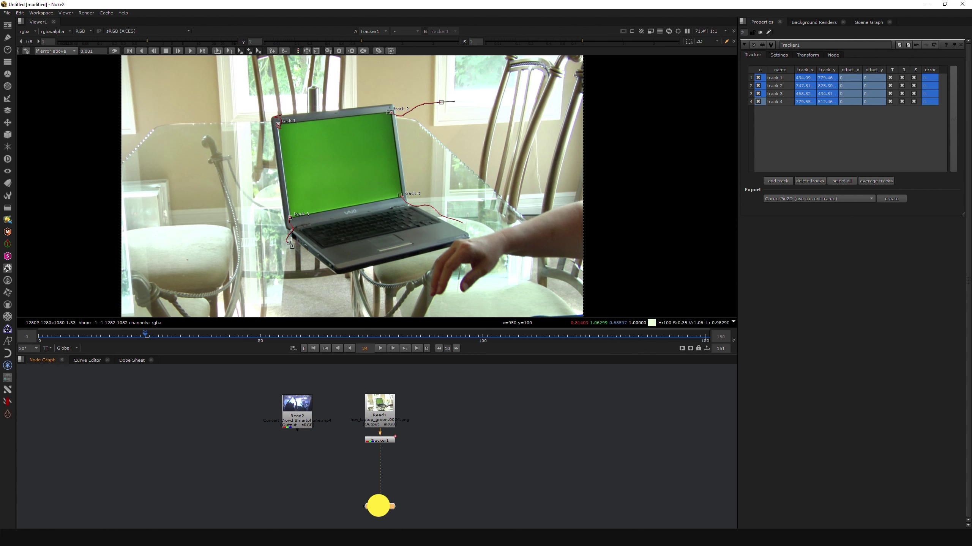
left_click(303, 418)
Add a CornerPin2D node after Read2 and view Tracker1's transform settings at frame 50
key("Tab")
type("corner")
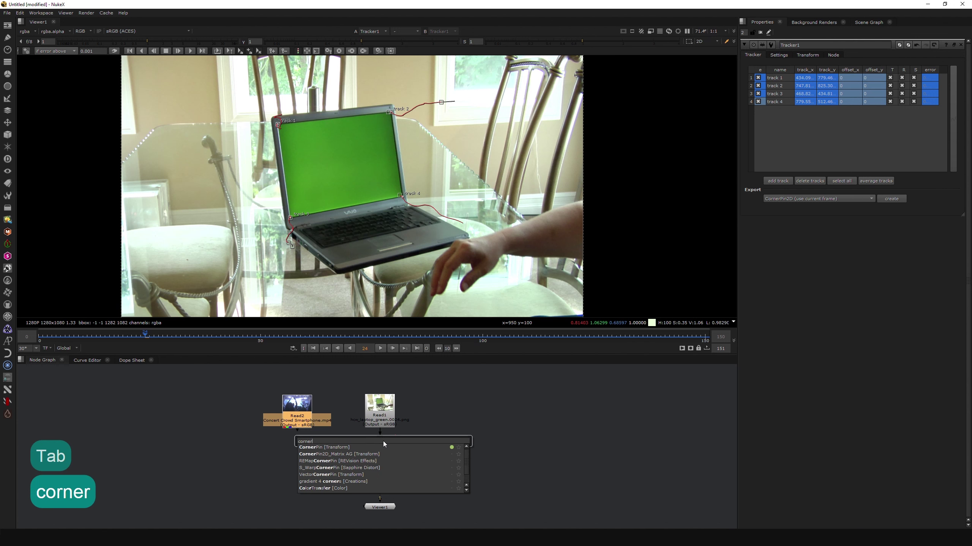
left_click(316, 446)
left_click(260, 336)
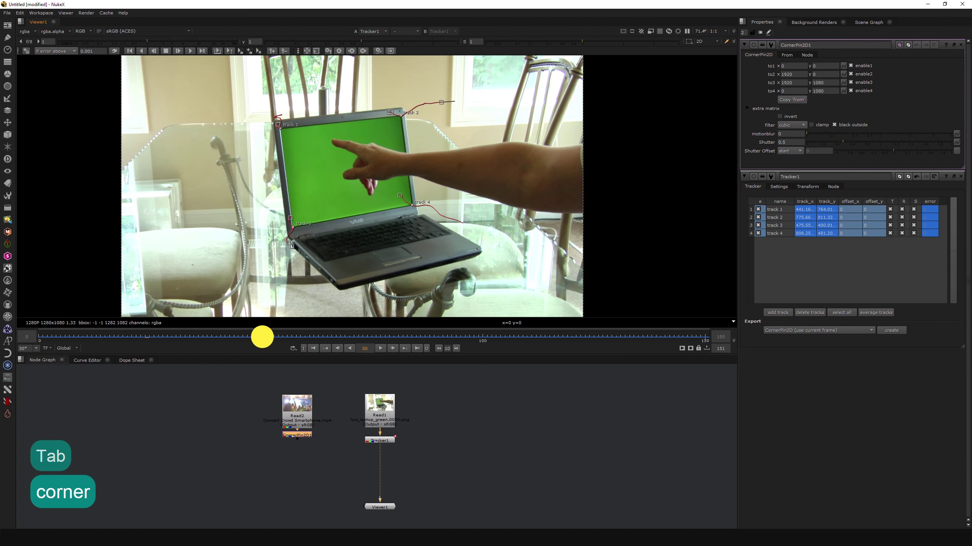
double_click(385, 441)
left_click(807, 54)
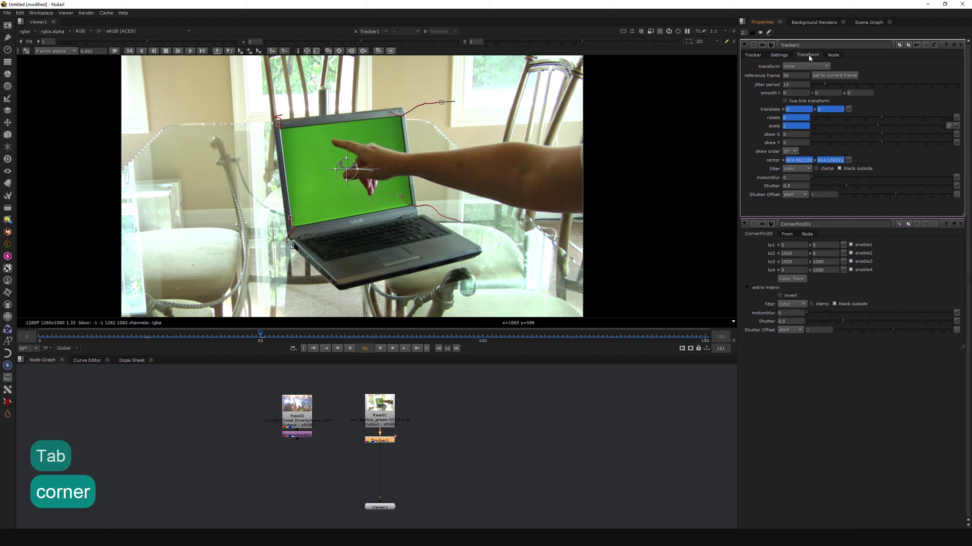
left_click(405, 459)
Merge CornerPin2D1 over the tracked plate, swapping inputs so A connects to CornerPin2D1
left_click(305, 436)
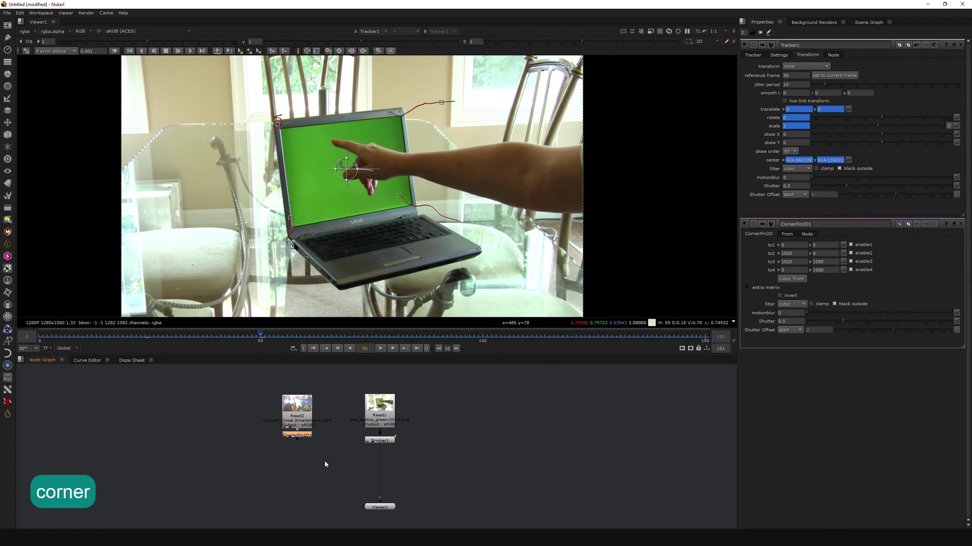
key("m")
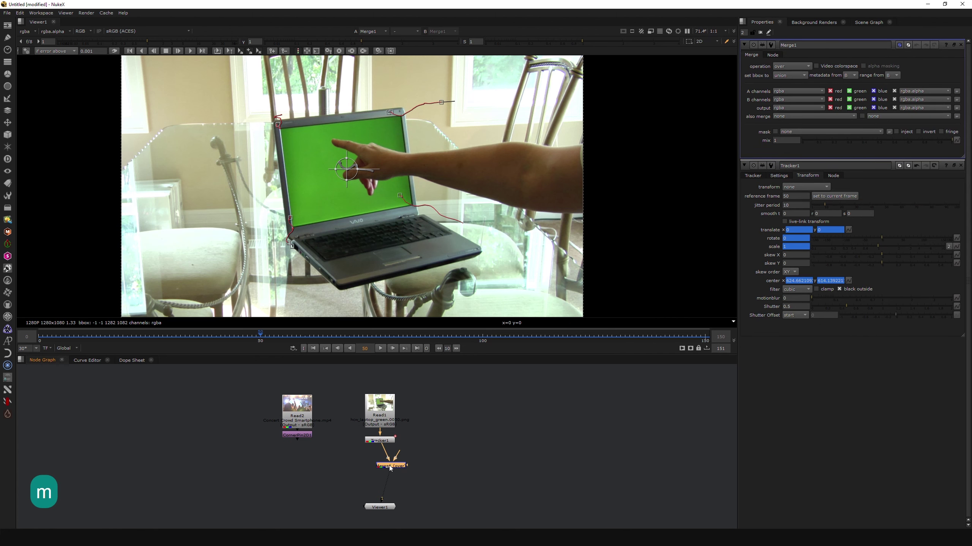
key("ctrl+z")
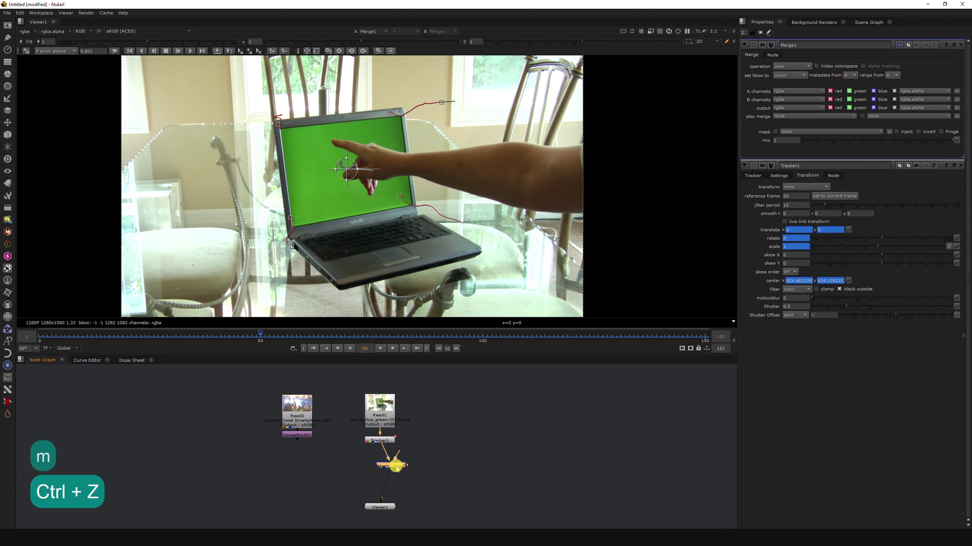
key("shift+x")
mouse_move(385, 455)
left_mouse_down()
mouse_move(301, 437)
mouse_move(377, 465)
left_mouse_up()
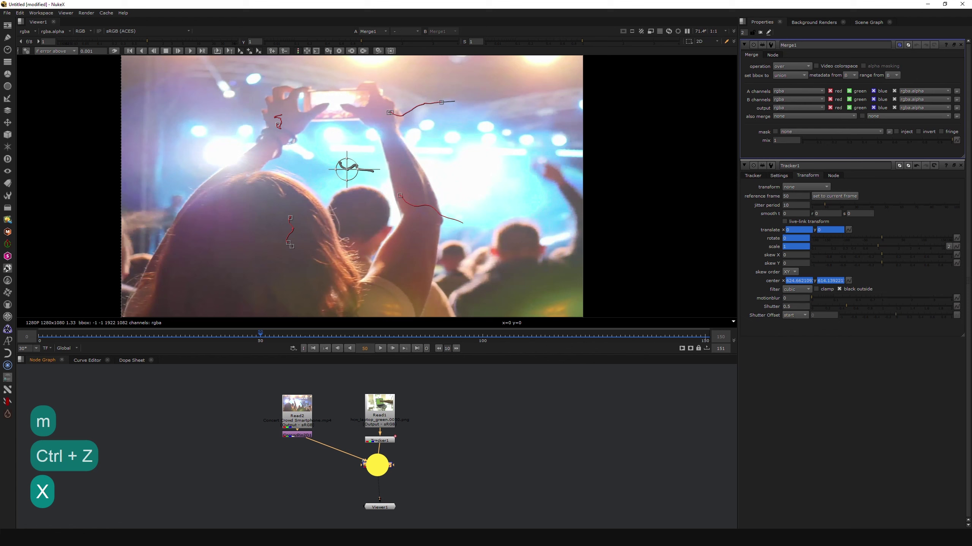
Open CornerPin2D1 and drag its four 'to' corners roughly onto the laptop screen corners
double_click(304, 438)
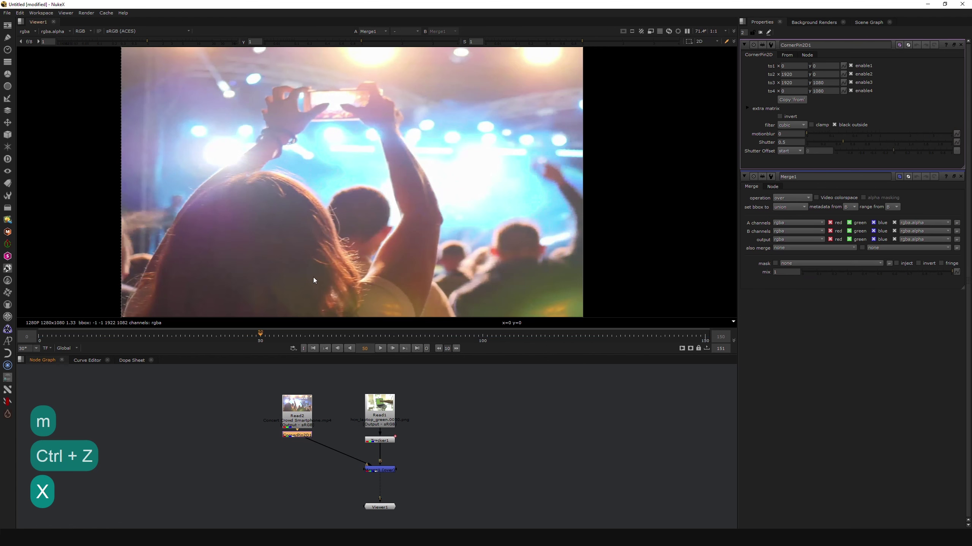
middle_click_drag(256, 145, 269, 189)
left_click_drag(134, 86, 327, 220)
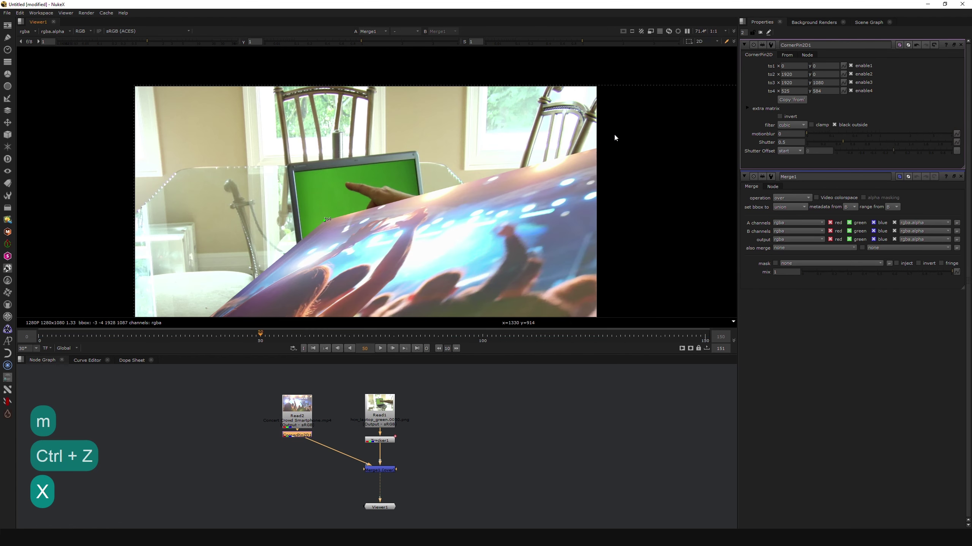
middle_click_drag(635, 139, 546, 142)
middle_click_drag(698, 110, 665, 116)
left_click_drag(705, 95, 293, 197)
left_click_drag(203, 228, 182, 183)
left_click_drag(294, 195, 288, 171)
scroll(416, 201, "down", 2)
left_click_drag(609, 284, 319, 176)
left_click_drag(123, 282, 235, 138)
Zoom in and align each of the four pin corners with the matching laptop screen corner
scroll(237, 145, "up", 6)
scroll(238, 137, "up", 5)
middle_click_drag(684, 136, 440, 162)
left_click_drag(537, 138, 571, 105)
scroll(580, 226, "down", 1)
middle_click_drag(585, 245, 497, 57)
left_click_drag(486, 204, 528, 291)
middle_click_drag(405, 271, 528, 178)
left_click_drag(187, 232, 175, 291)
left_click_drag(653, 199, 653, 202)
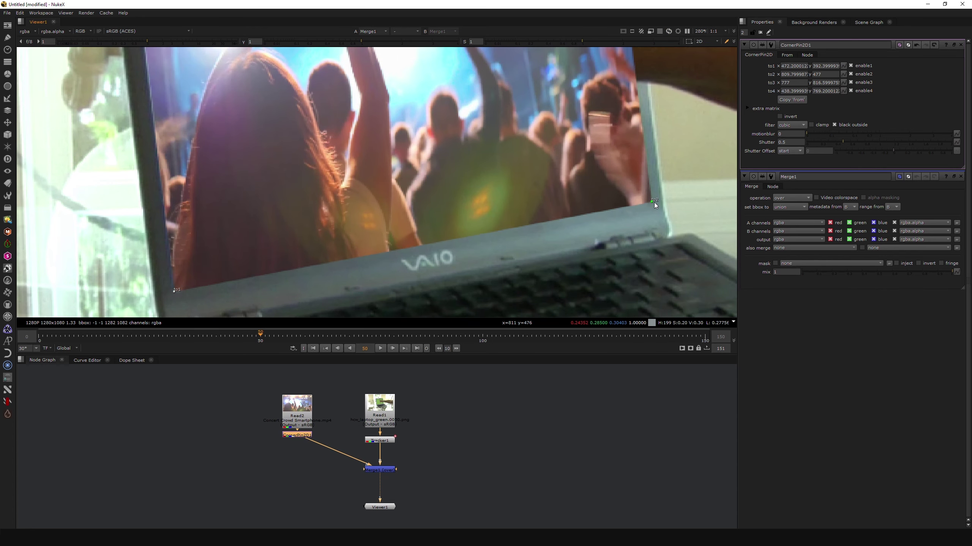
Nudge the top-left and top-right pin corners into their final positions on the screen
scroll(589, 237, "down", 2)
middle_click_drag(393, 131, 414, 231)
middle_click_drag(294, 102, 301, 163)
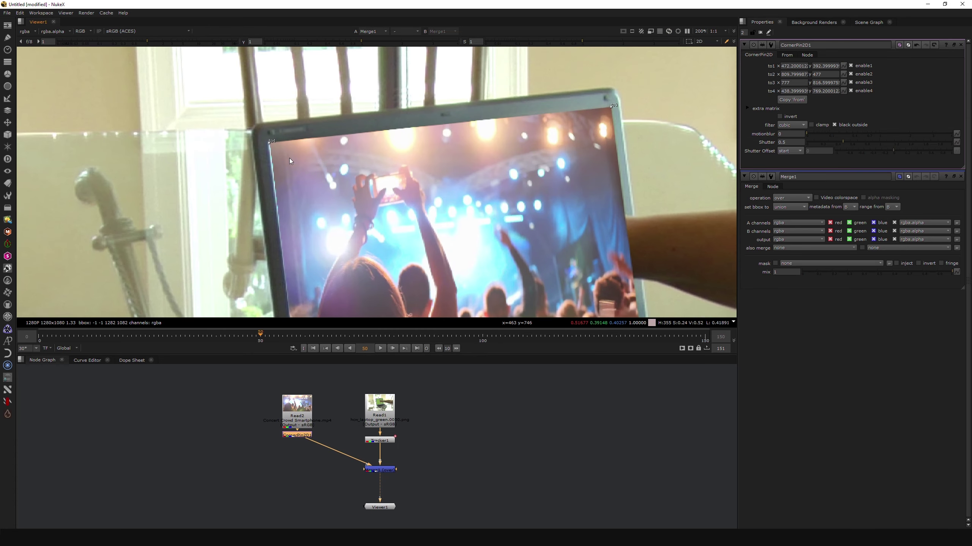
scroll(301, 162, "up", 3)
left_click_drag(263, 137, 259, 137)
scroll(394, 185, "down", 3)
middle_click_drag(394, 185, 339, 104)
middle_click_drag(431, 249, 389, 152)
middle_click_drag(456, 127, 411, 251)
middle_click_drag(455, 132, 431, 189)
left_click_drag(488, 129, 489, 127)
scroll(489, 196, "down", 3)
middle_click_drag(538, 241, 511, 161)
scroll(386, 176, "up", 1)
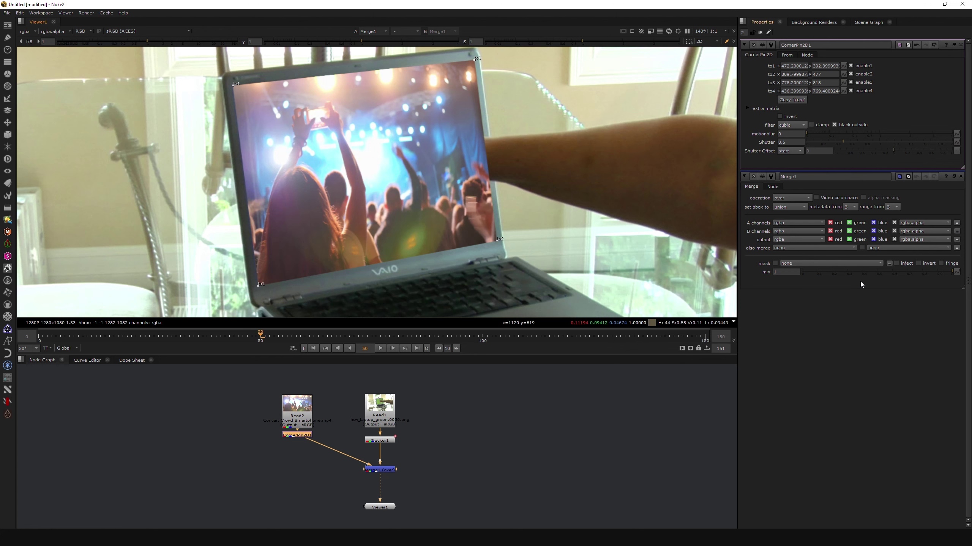
double_click(380, 441)
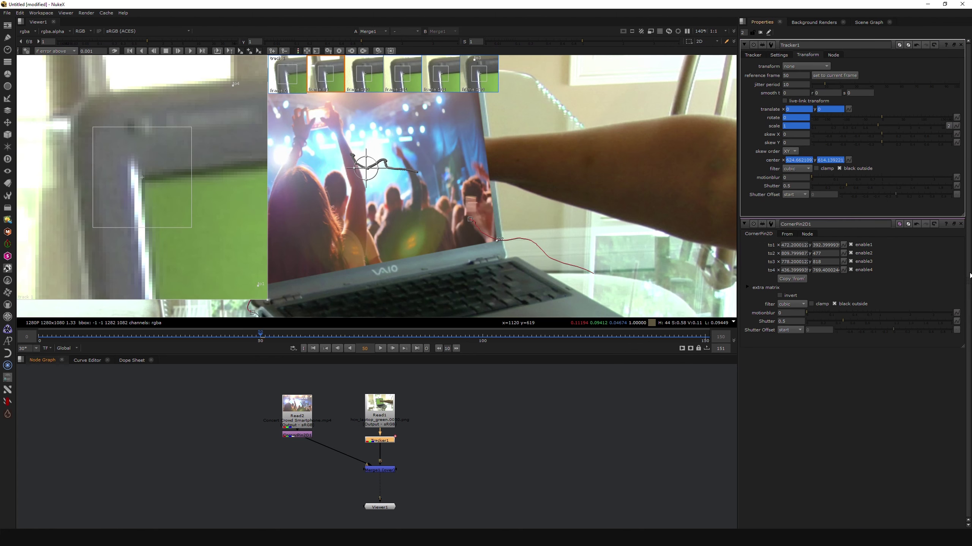
Export Tracker1 as a Transform (match-move) node, place it under CornerPin2D1, and close both panels
left_click(752, 54)
left_click(861, 198)
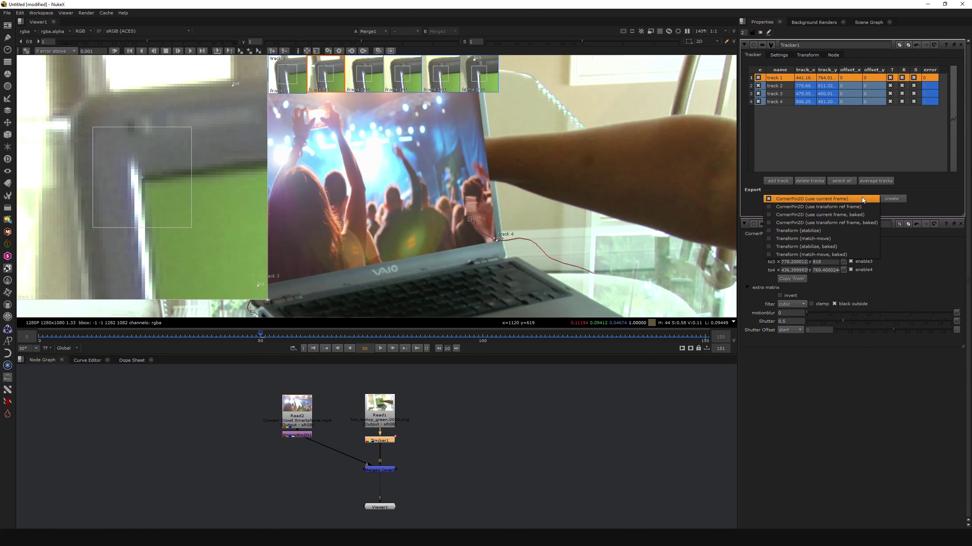
left_click(803, 239)
left_click(892, 198)
left_click_drag(438, 459, 294, 451)
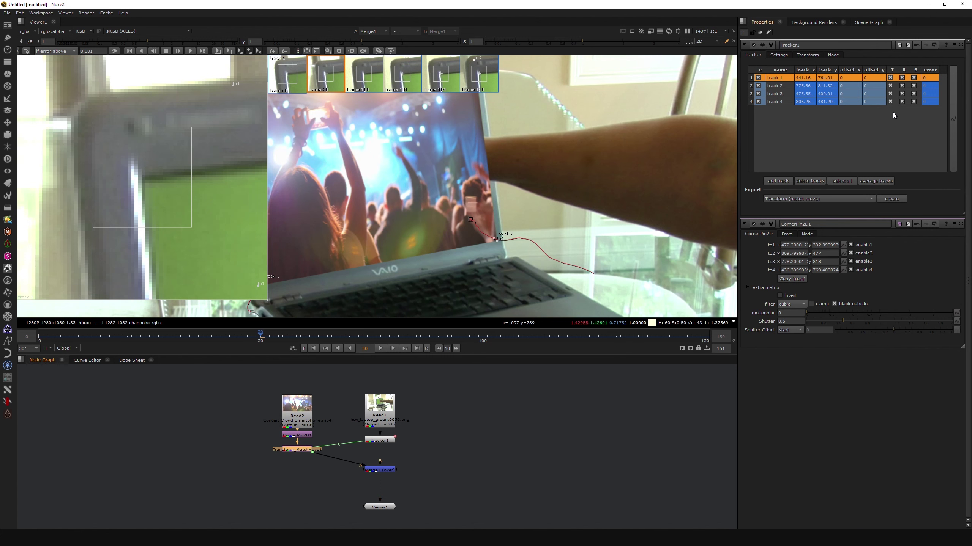
left_click(960, 44)
left_click(960, 44)
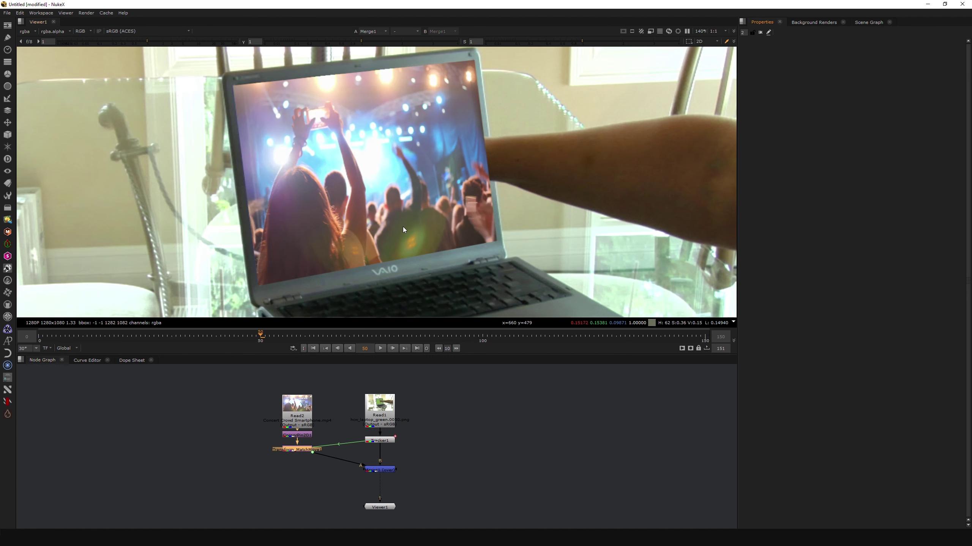
Scrub through the shot and fit the viewer to height to check the composite
scroll(414, 214, "down", 2)
left_click_drag(360, 336, 618, 339)
scroll(522, 209, "down", 3)
left_click(528, 197)
key("h")
mouse_move(695, 335)
left_mouse_down()
mouse_move(707, 336)
mouse_move(42, 340)
mouse_move(616, 347)
mouse_move(705, 338)
left_mouse_up()
scroll(483, 118, "up", 5)
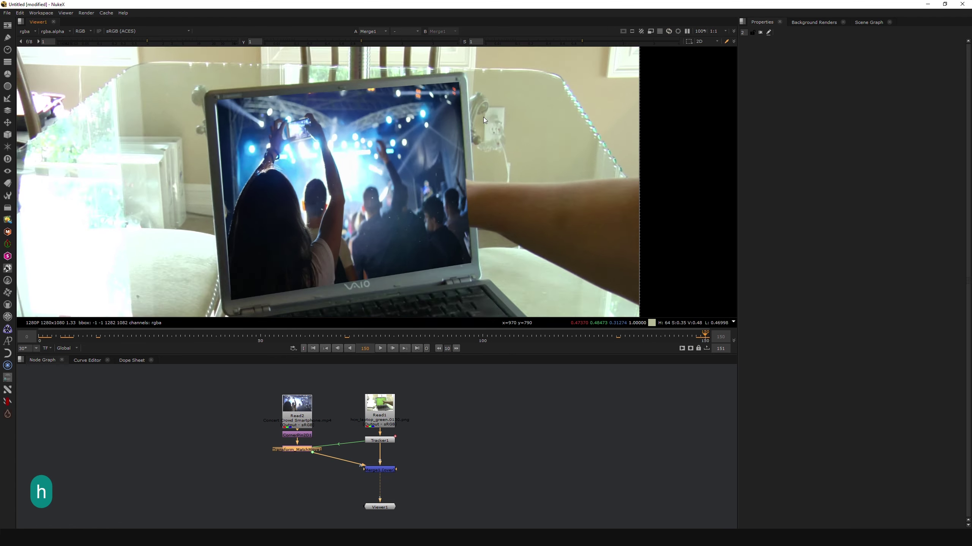
Refine all four CornerPin2D1 corners against the screen edges and recheck the fit on earlier frames
double_click(296, 436)
middle_click_drag(450, 110, 444, 130)
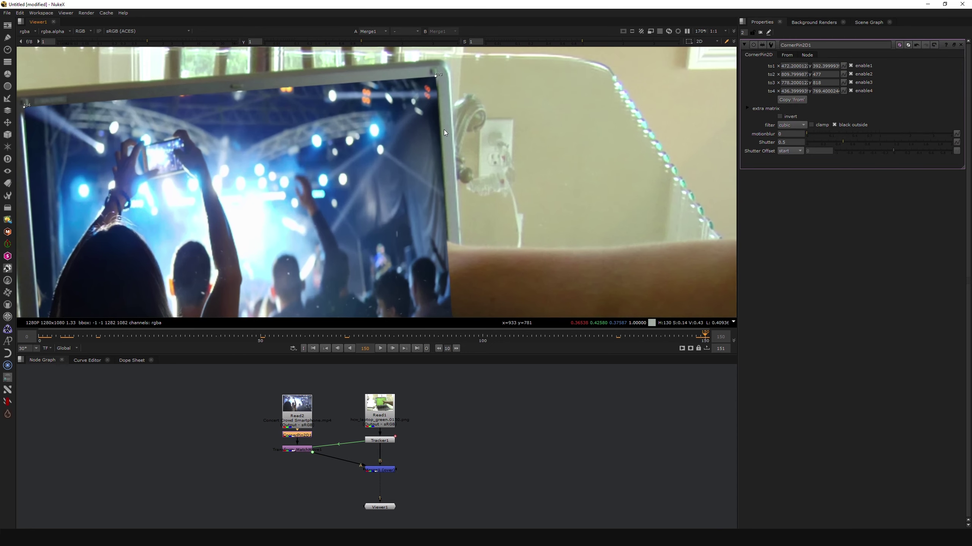
left_click_drag(437, 76, 442, 74)
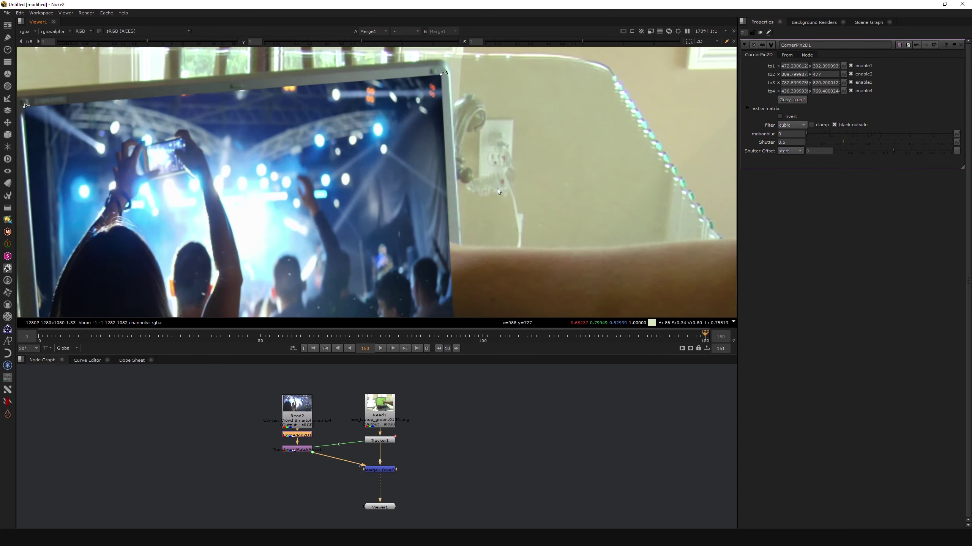
scroll(471, 193, "down", 2)
left_click_drag(100, 126, 101, 125)
middle_click_drag(495, 209, 496, 134)
left_click_drag(462, 274, 463, 275)
middle_click_drag(380, 250, 441, 208)
left_click_drag(183, 277, 181, 279)
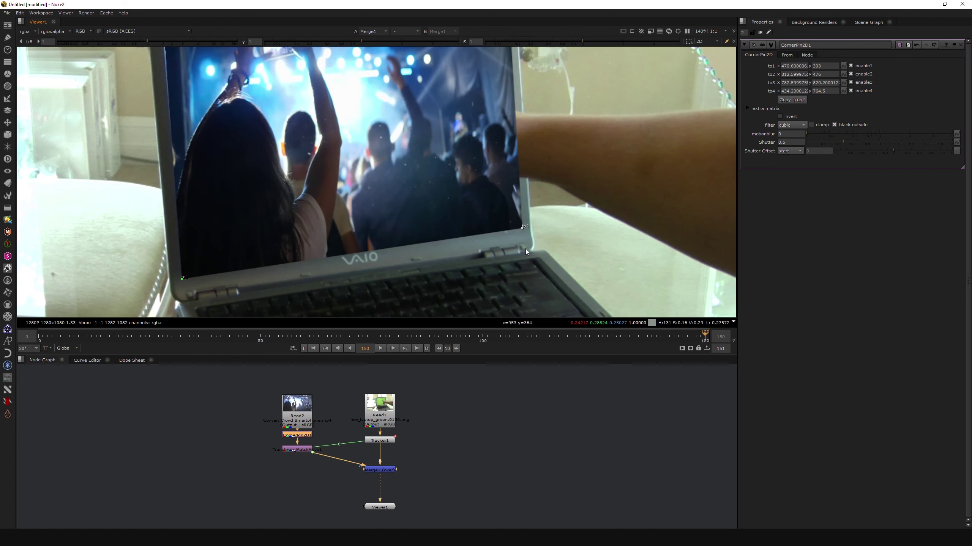
left_click_drag(521, 226, 524, 231)
scroll(532, 229, "down", 3)
middle_click_drag(530, 179, 504, 193)
left_click_drag(586, 338, 42, 347)
Return to the first frame, close the corner pin settings and delete the Merge1 node
left_click(566, 429)
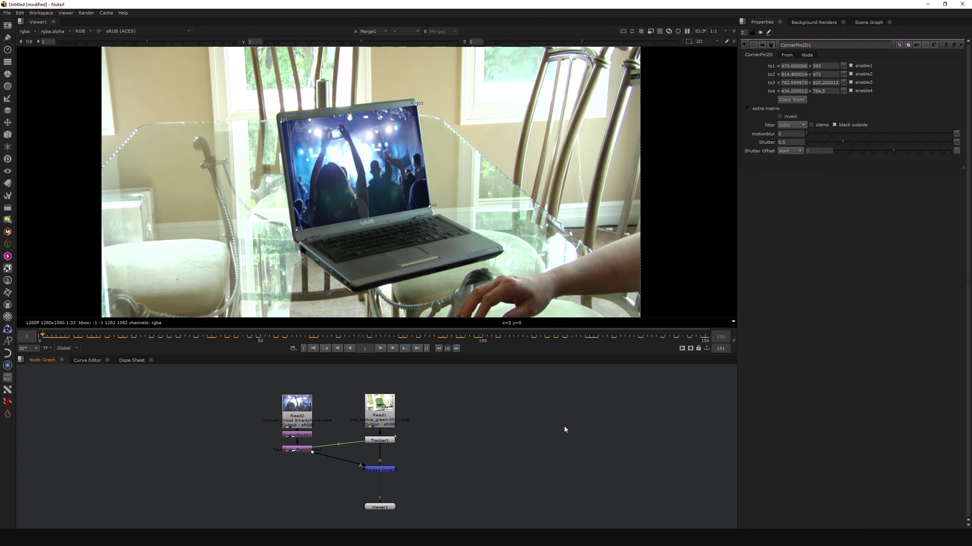
left_click(41, 336)
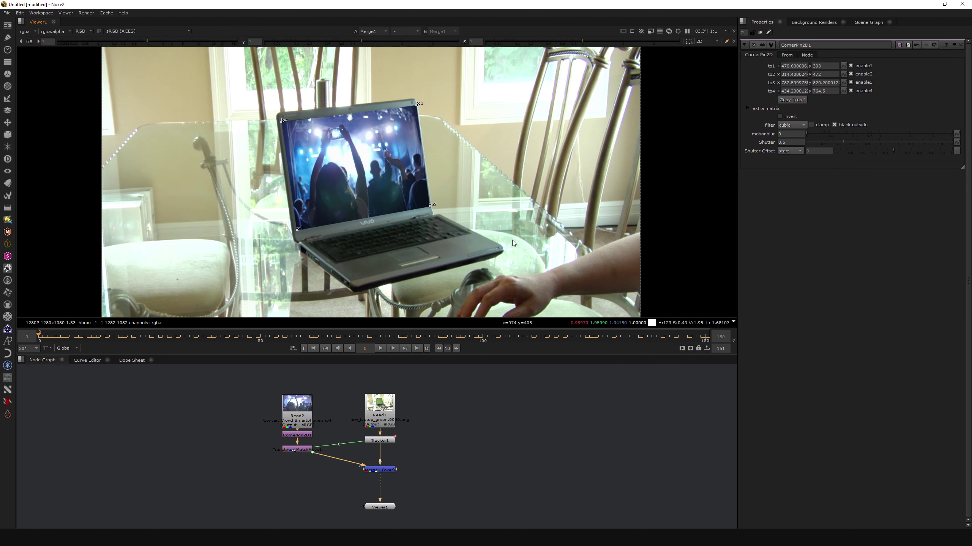
left_click(960, 45)
middle_click_drag(456, 437, 440, 422)
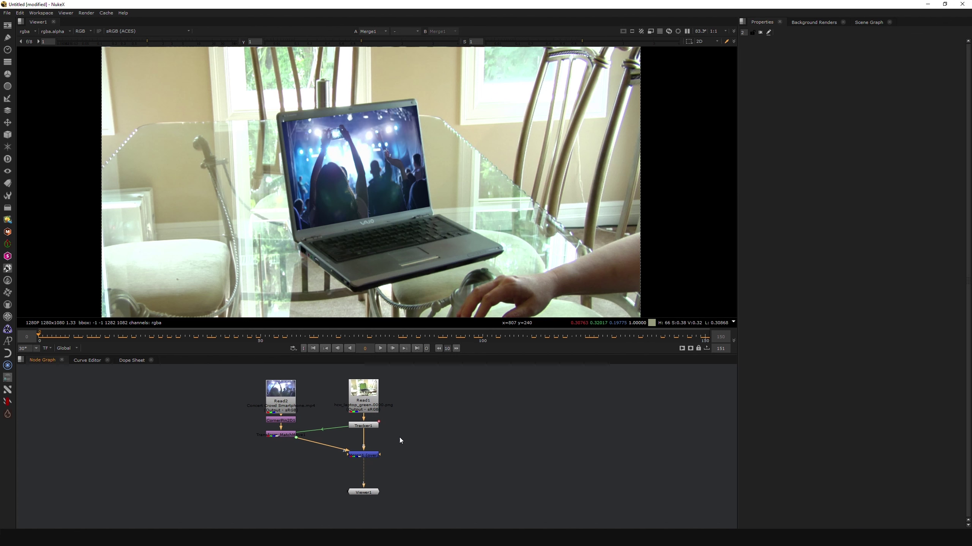
left_click_drag(279, 437, 278, 434)
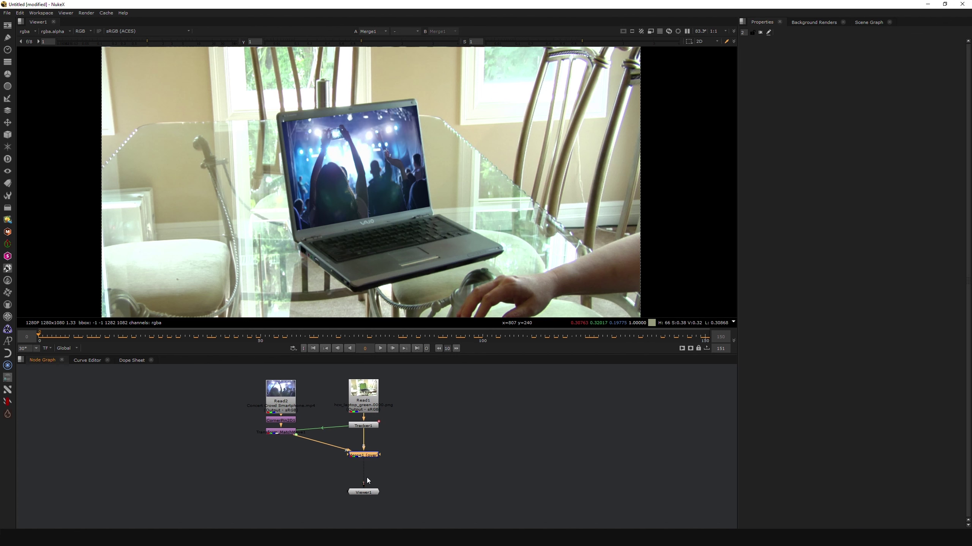
key("Delete")
Remove the tracker from the chain and add a Keyer after the Read1 laptop plate
left_click(363, 426)
key("Delete")
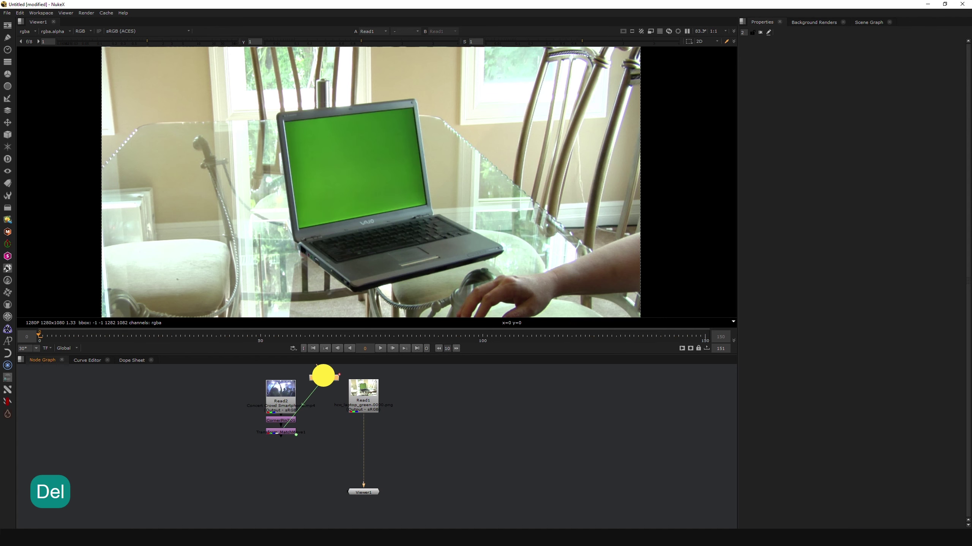
middle_click_drag(323, 400, 299, 408)
left_click(337, 397)
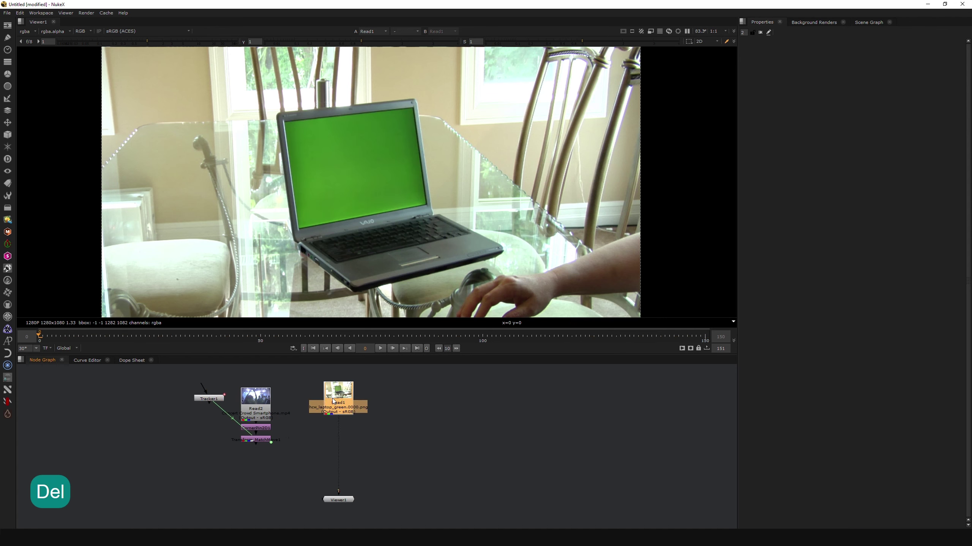
left_click(7, 97)
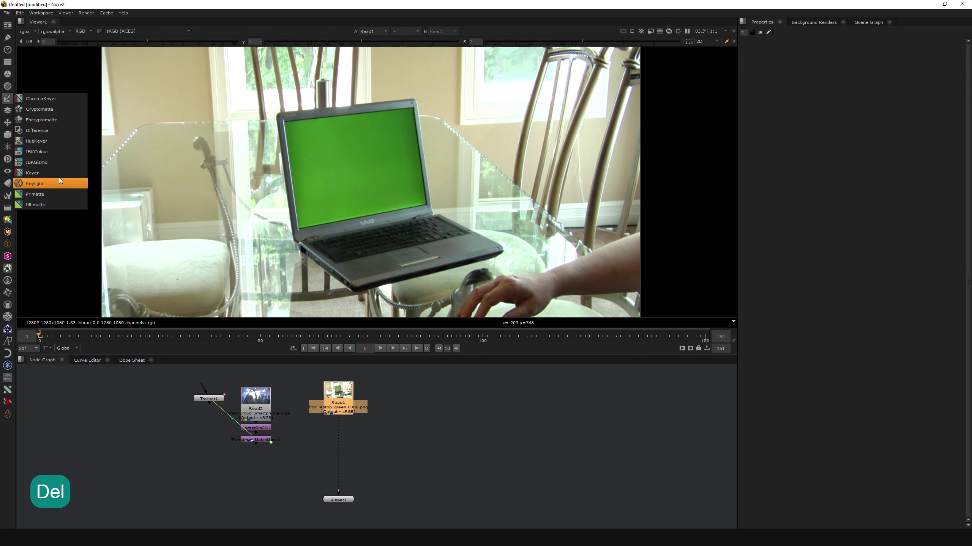
left_click(59, 177)
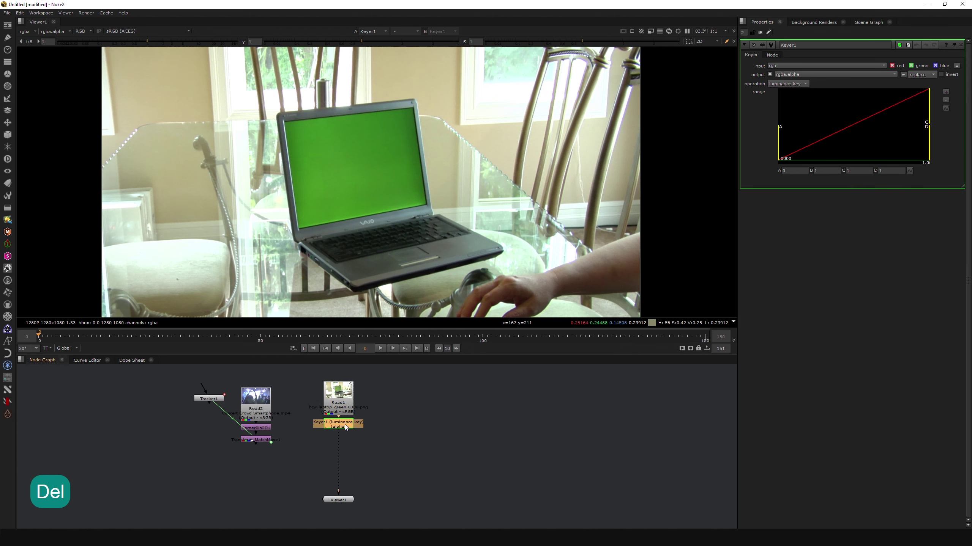
left_click_drag(349, 425, 397, 398)
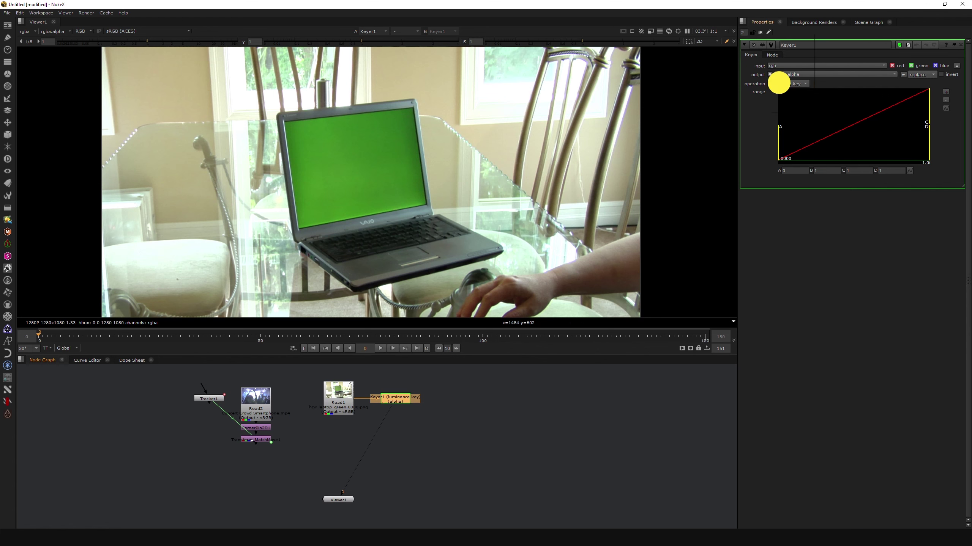
Set Keyer1 to greenscreen, view the alpha matte, and adjust the lower and upper range limits
left_click(778, 87)
left_click(787, 66)
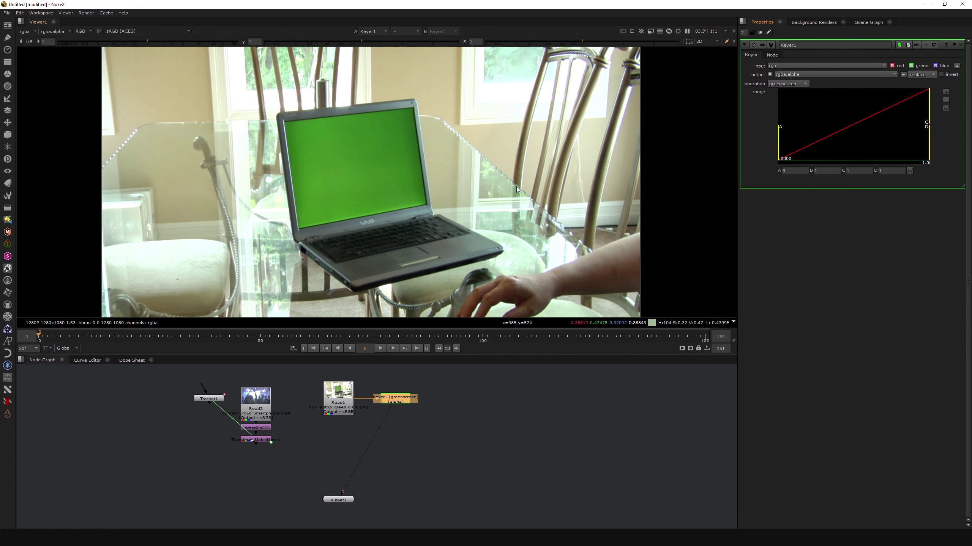
key("f")
key("a")
scroll(455, 177, "up", 1)
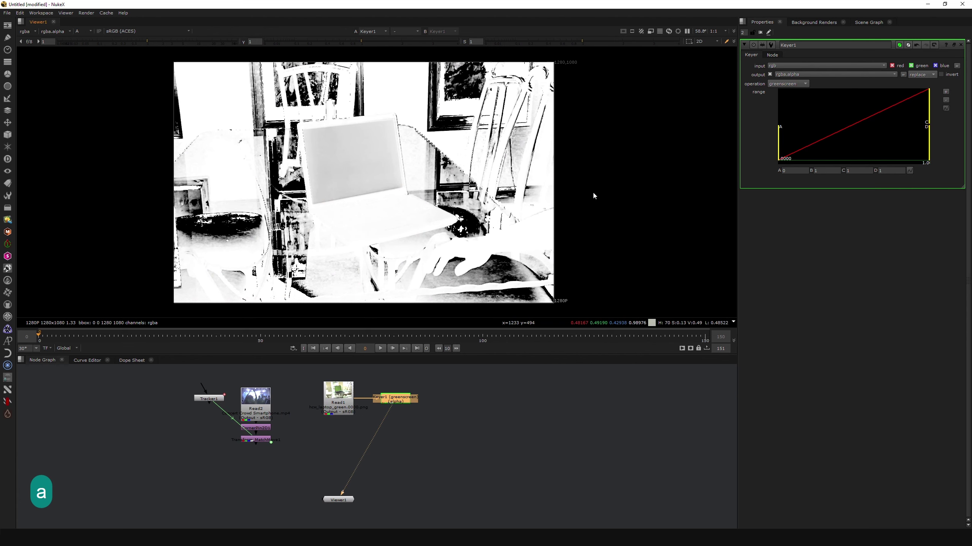
left_click_drag(779, 143, 926, 130)
left_click_drag(414, 335, 688, 337)
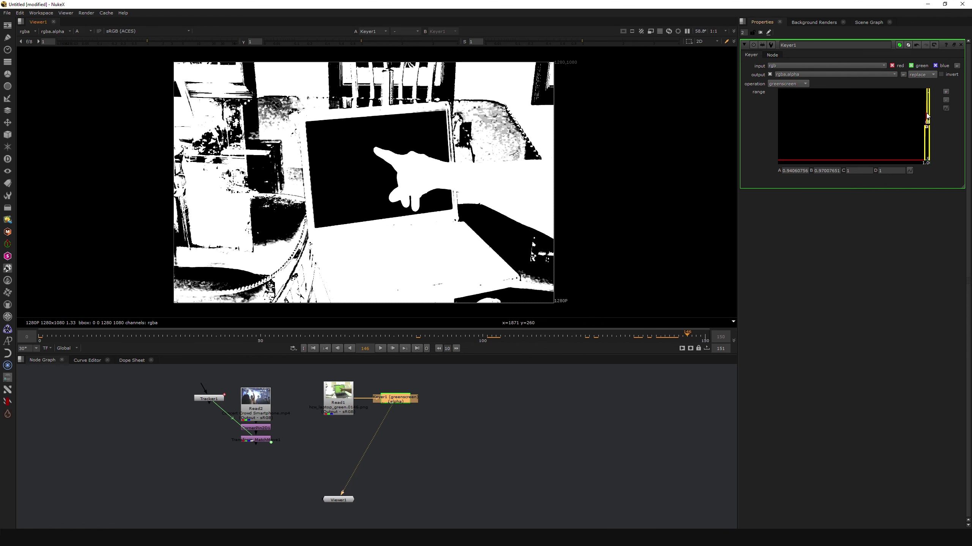
left_click_drag(926, 116, 925, 114)
left_click(926, 131)
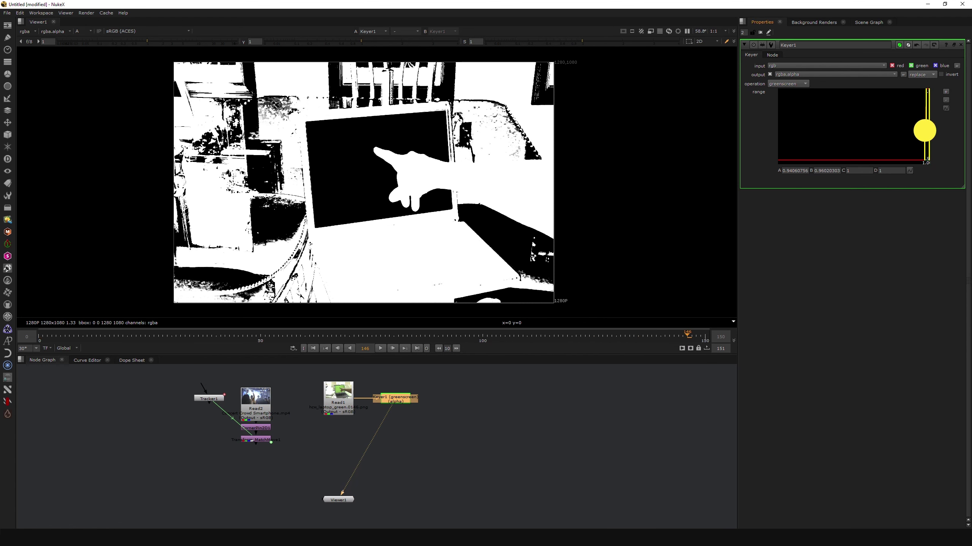
Check the matte at frames 147 and 128 and refine the key range for a cleaner result
left_click(692, 336)
left_click_drag(692, 336, 607, 337)
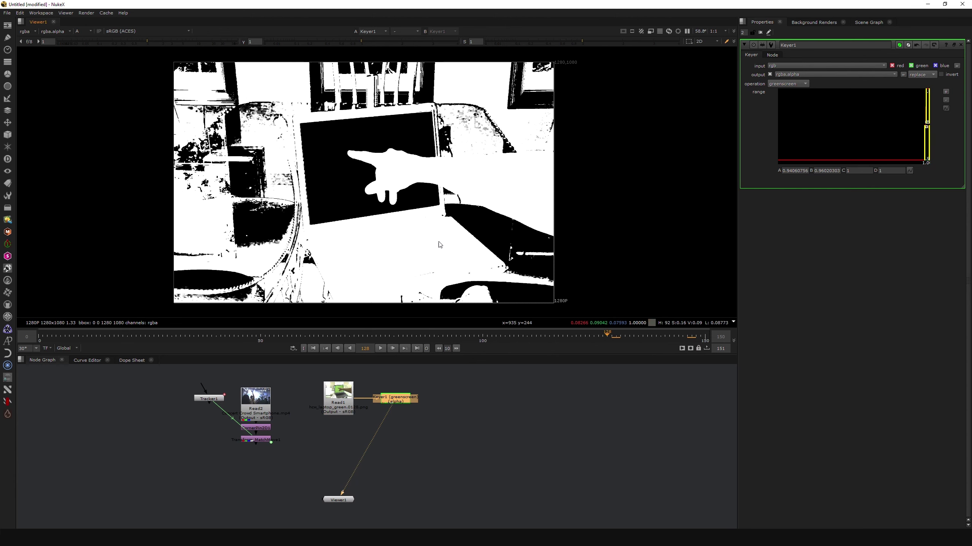
scroll(391, 164, "up", 6)
scroll(391, 164, "down", 6)
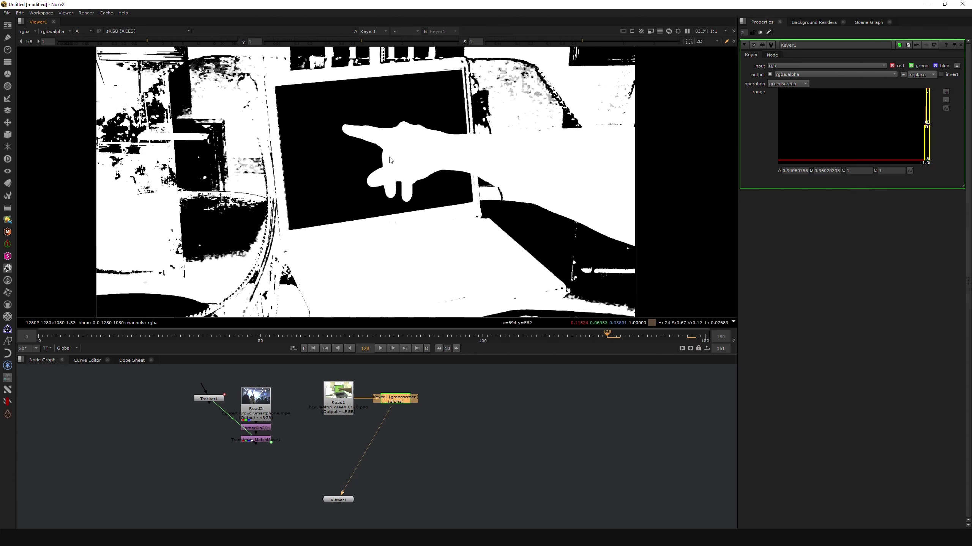
scroll(400, 135, "up", 3)
middle_click_drag(435, 115, 457, 136)
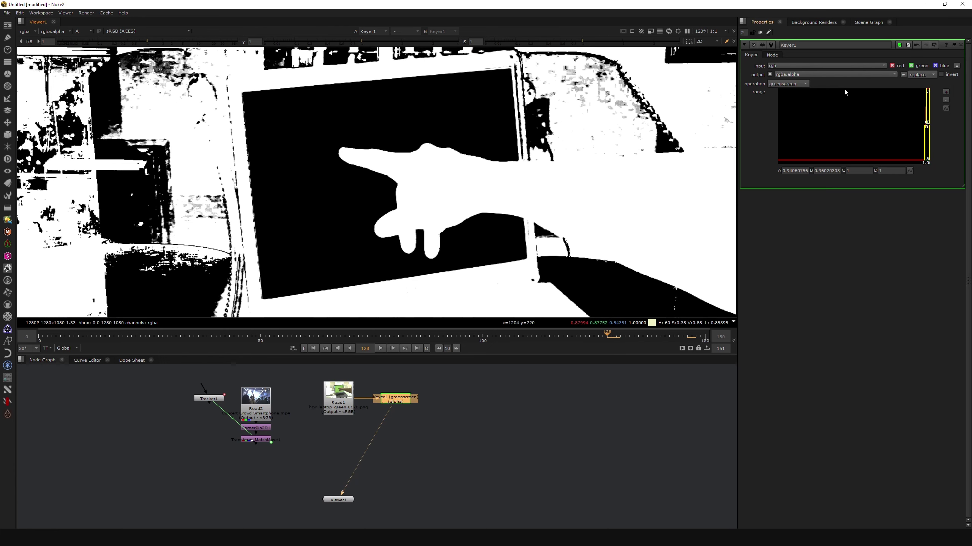
left_click_drag(924, 138, 924, 109)
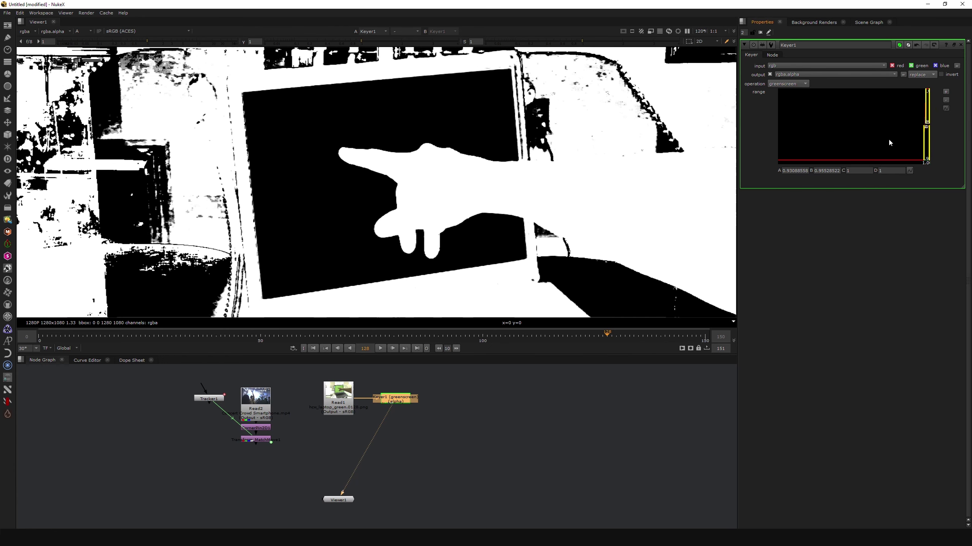
scroll(409, 222, "down", 3)
left_click_drag(412, 333, 259, 345)
Rearrange the node graph so the laptop plate sits above the Keyer
left_click(502, 459)
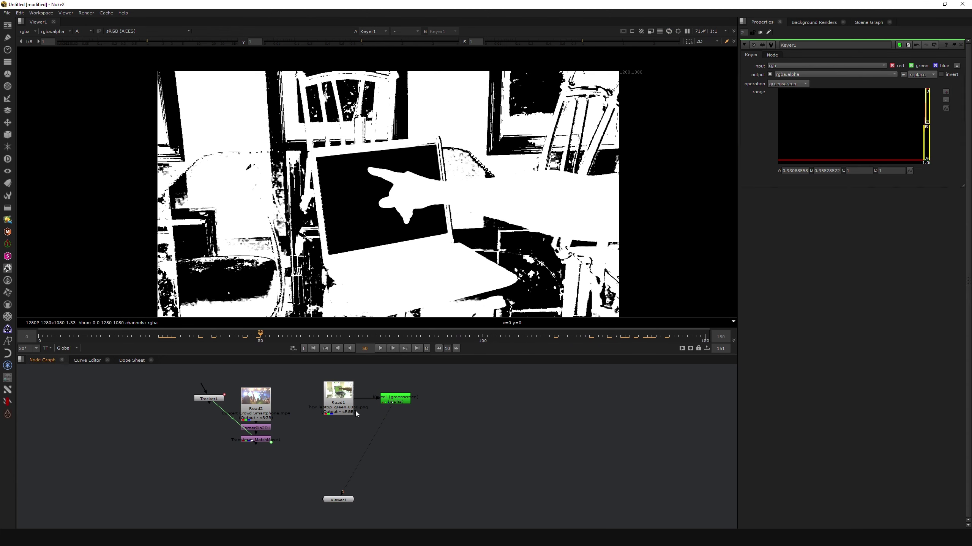
middle_click_drag(418, 425, 419, 453)
left_click_drag(339, 426, 395, 398)
left_click(321, 412)
Add a Roto node and draw a four-point Bezier shape outlining the laptop screen
key("o")
left_click_drag(319, 412, 340, 428)
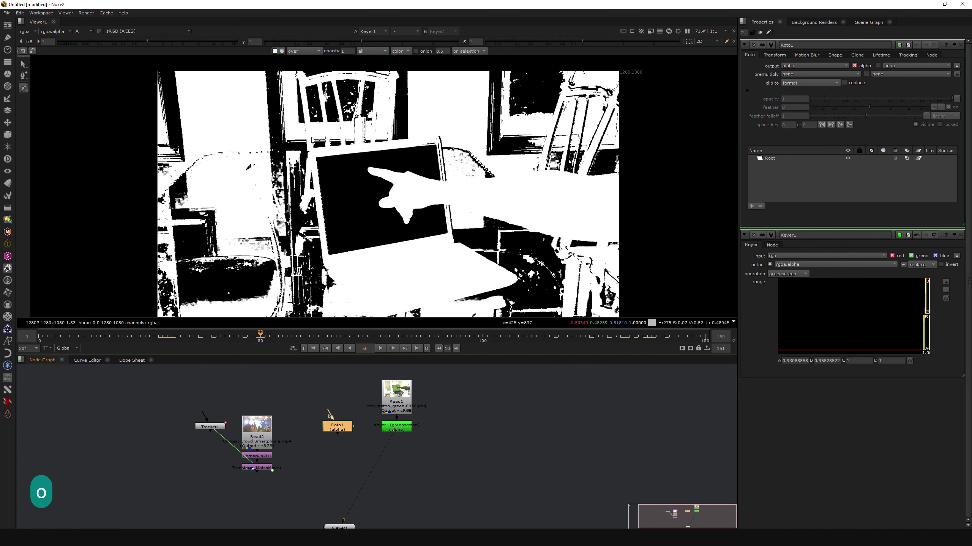
scroll(316, 165, "up", 5)
left_click(303, 169)
middle_click_drag(555, 168, 384, 184)
left_click(540, 141)
middle_click_drag(563, 301, 538, 72)
left_click(555, 222)
left_click(154, 295)
middle_click_drag(268, 161, 302, 310)
left_click(145, 114)
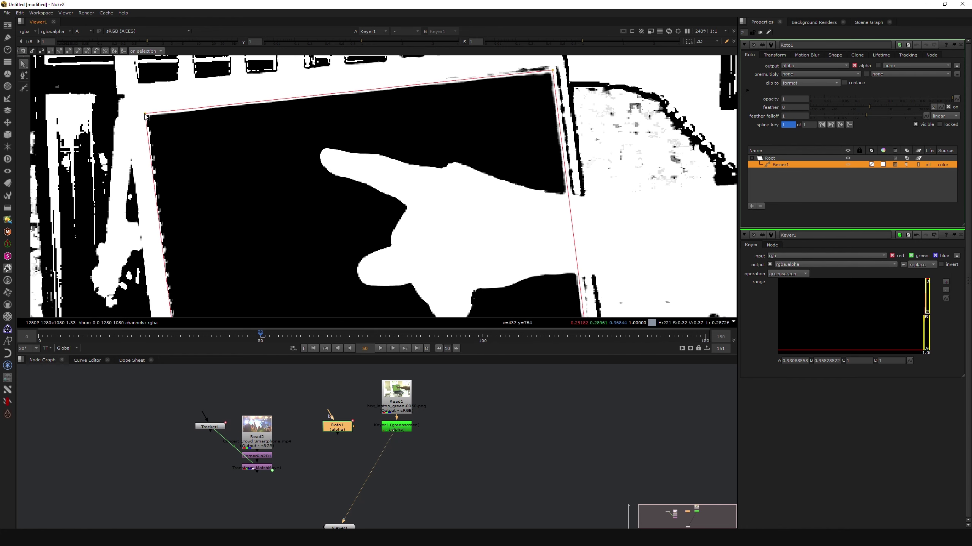
middle_click_drag(577, 229, 563, 79)
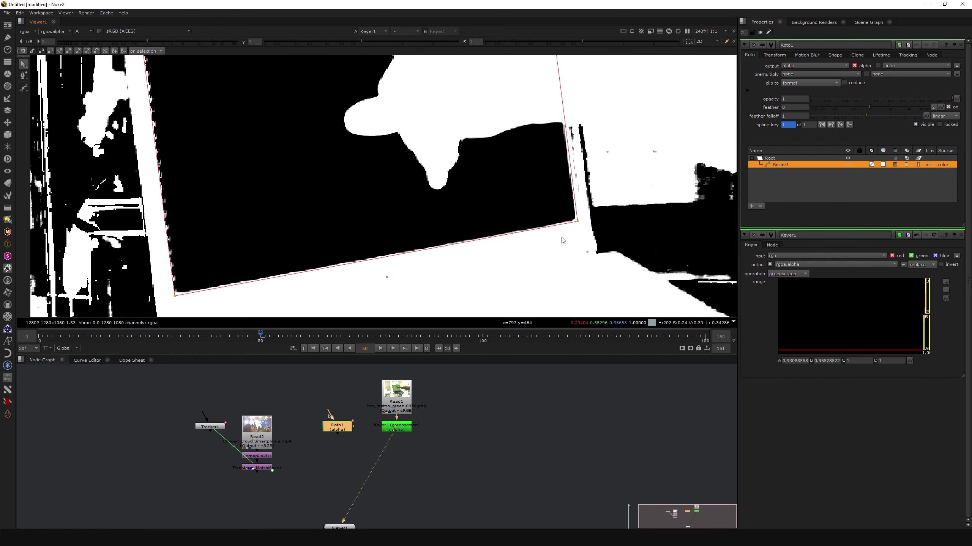
left_click(174, 297)
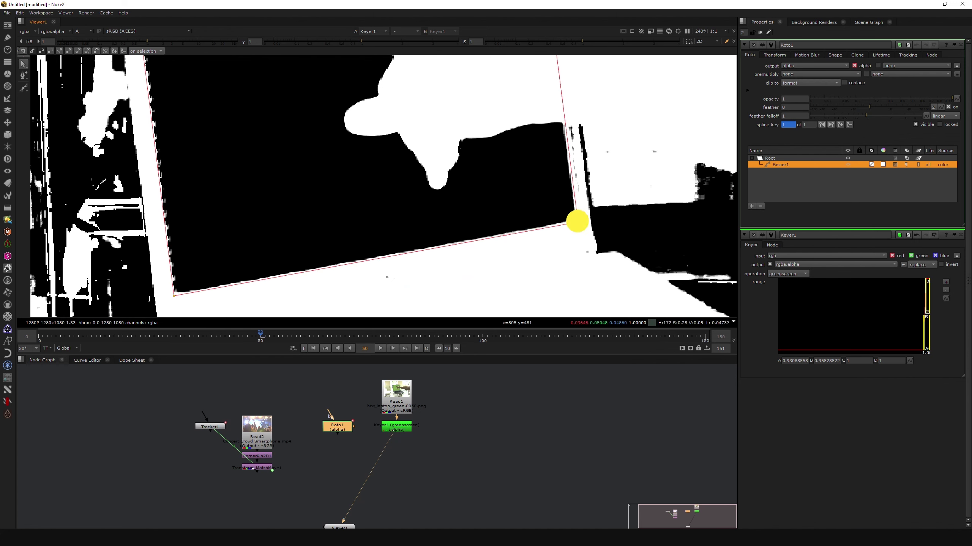
Clone the match-move transform, wire it under the roto shape, and check nearby frames
left_click(263, 475)
left_click_drag(216, 432, 187, 482)
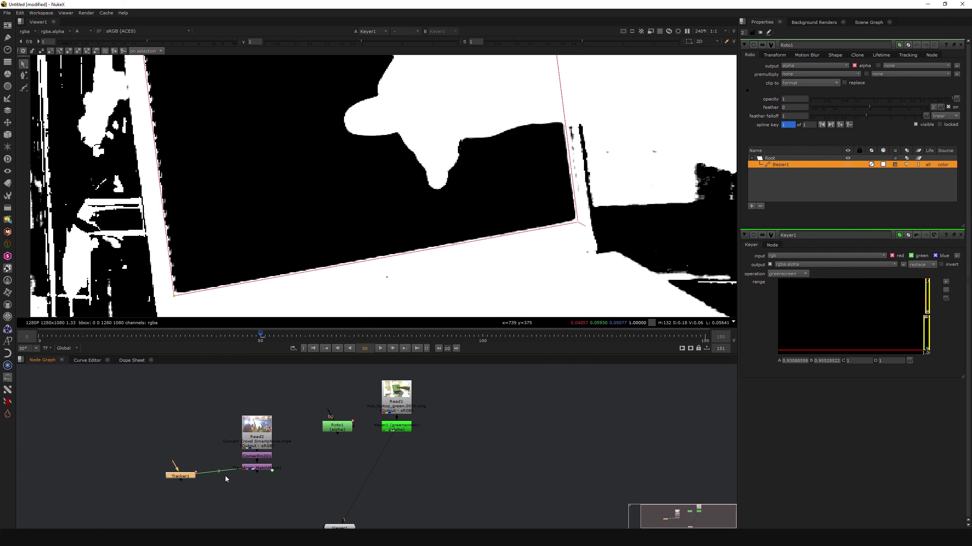
key("alt+c")
mouse_move(256, 470)
left_mouse_down()
mouse_move(327, 484)
mouse_move(339, 426)
left_mouse_up()
left_click_drag(342, 458, 344, 447)
scroll(275, 281, "down", 5)
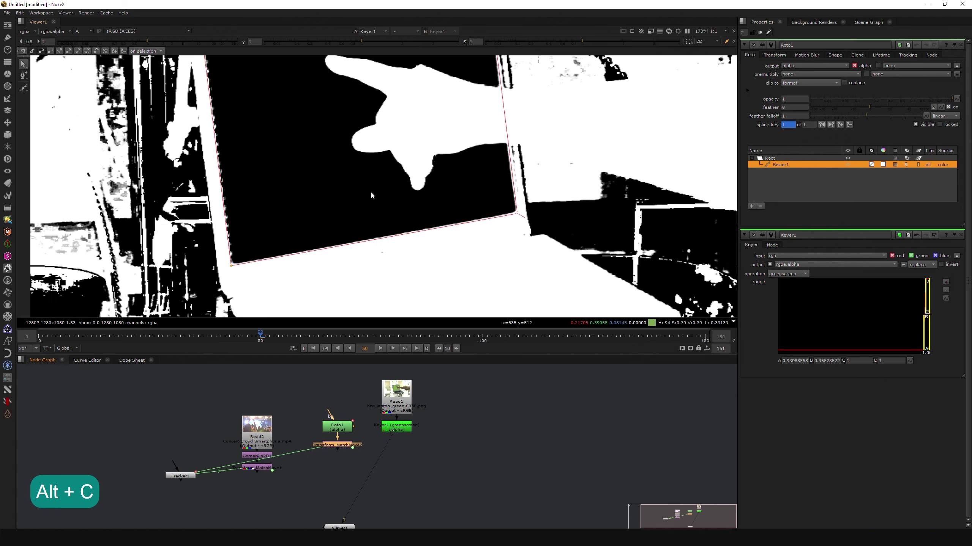
left_click_drag(347, 335, 262, 348)
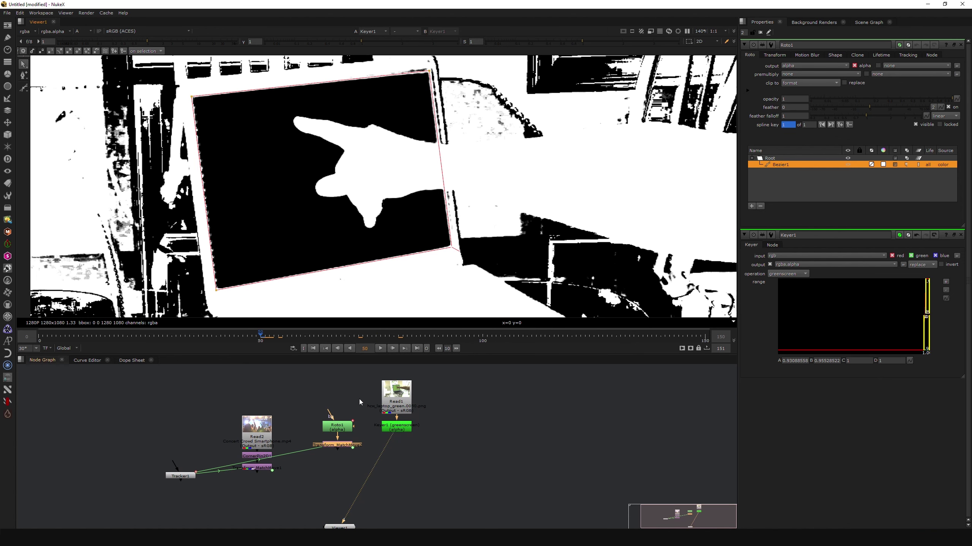
Add Merge1 after Keyer1 with its A input from Transform_MatchMove2, then move Read1 and Keyer1 lower
left_click(399, 426)
key("m")
left_click_drag(433, 425, 337, 446)
mouse_move(397, 468)
left_mouse_down()
mouse_move(341, 471)
mouse_move(364, 449)
mouse_move(396, 465)
left_mouse_up()
left_click_drag(442, 370, 372, 432)
left_click_drag(398, 431, 398, 448)
Invert Roto1's Bezier1 matte and switch the viewer to the RGB image
left_click(424, 456)
left_click(343, 468)
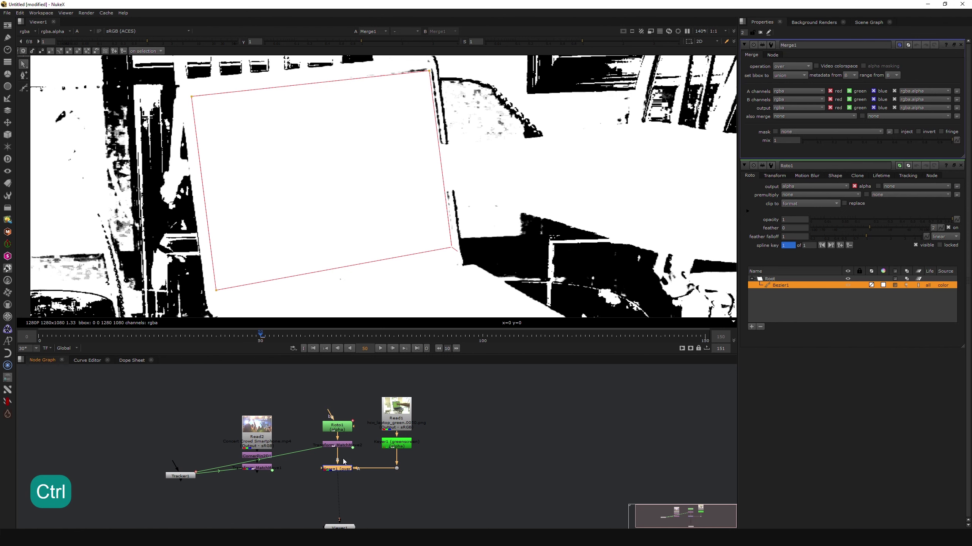
double_click(337, 426)
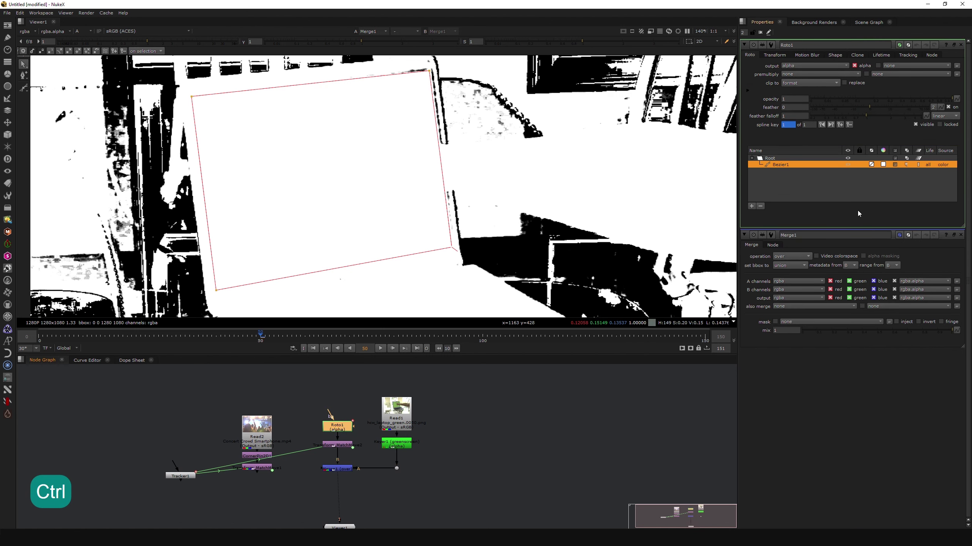
left_click(894, 165)
scroll(374, 190, "down", 1)
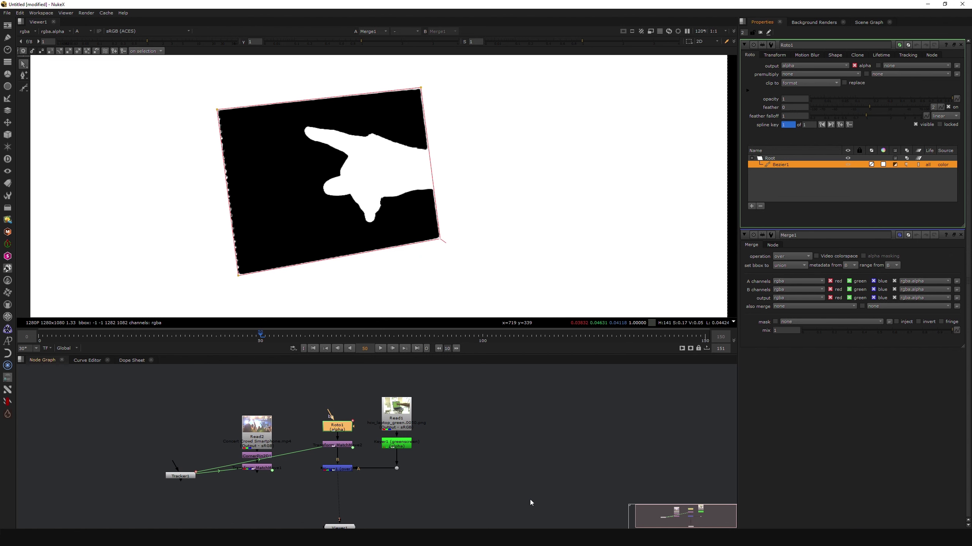
middle_click_drag(453, 400, 453, 393)
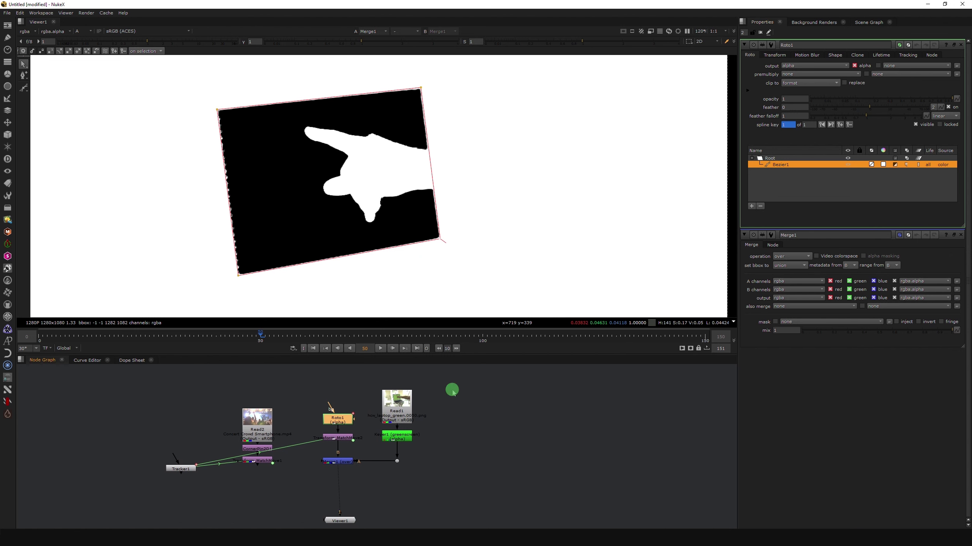
key("a")
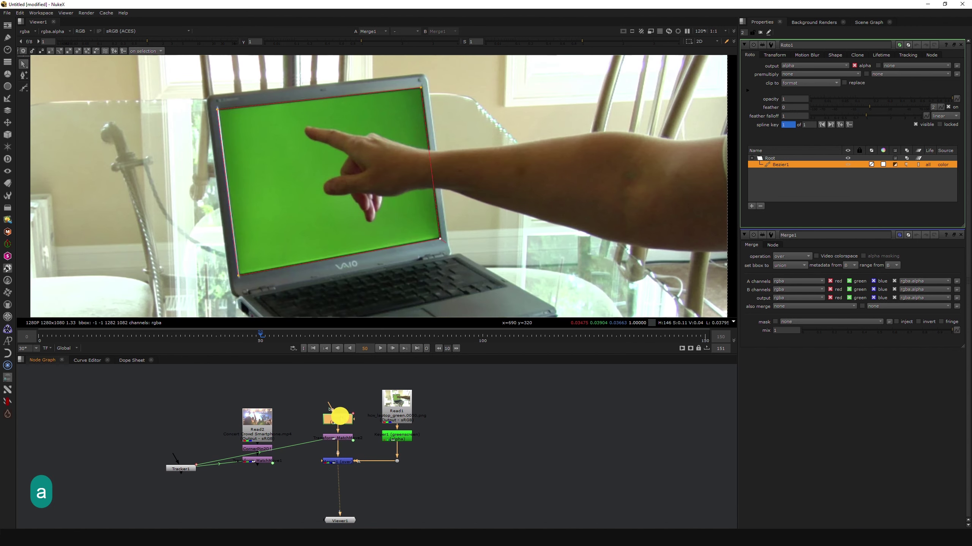
At frame 0, align the roto shape's four corners with the laptop screen corners
left_click_drag(251, 336, 39, 340)
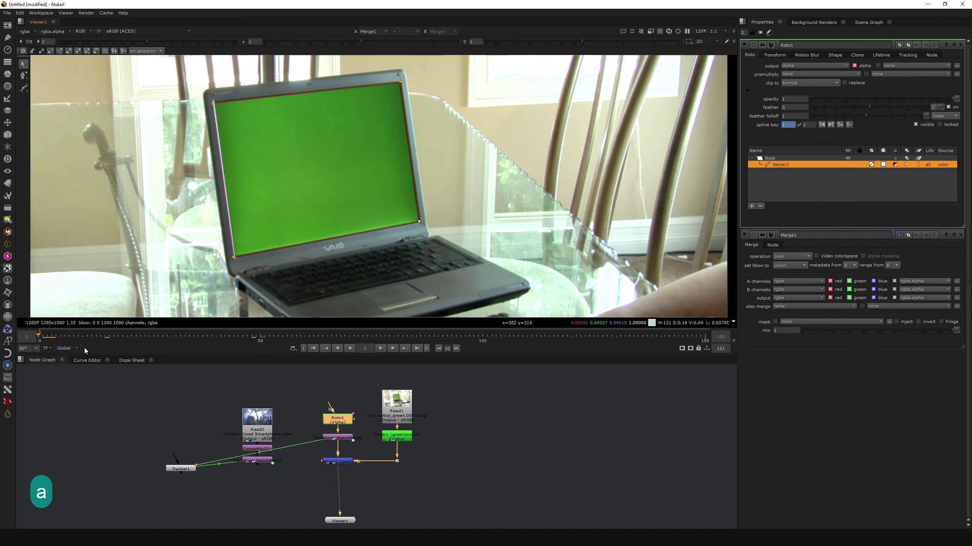
middle_click_drag(241, 130, 245, 161)
scroll(216, 135, "up", 3)
left_click_drag(221, 134, 222, 126)
left_click_drag(595, 89, 597, 86)
middle_click_drag(661, 317, 604, 188)
left_click_drag(578, 240, 579, 240)
left_click_drag(208, 309, 210, 309)
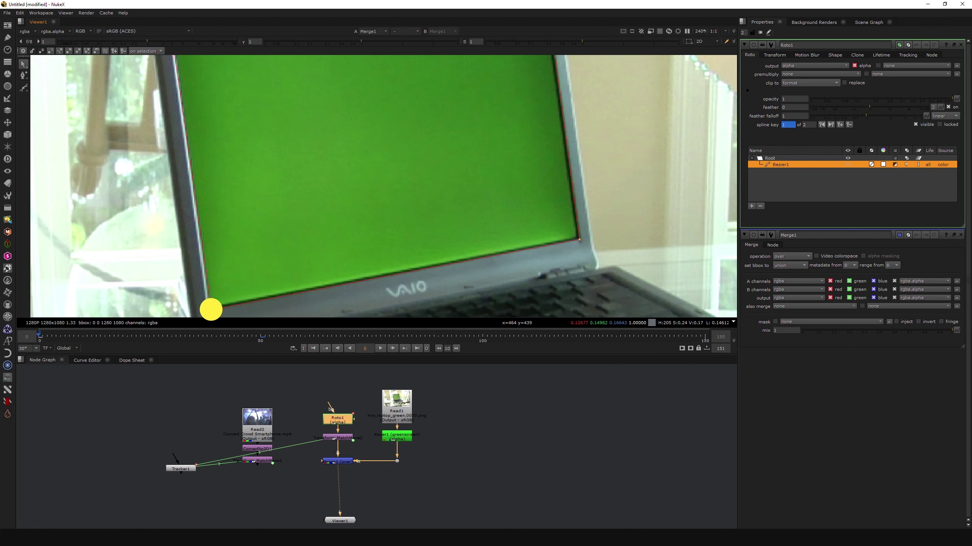
middle_click_drag(232, 186, 262, 322)
left_click_drag(196, 136, 199, 137)
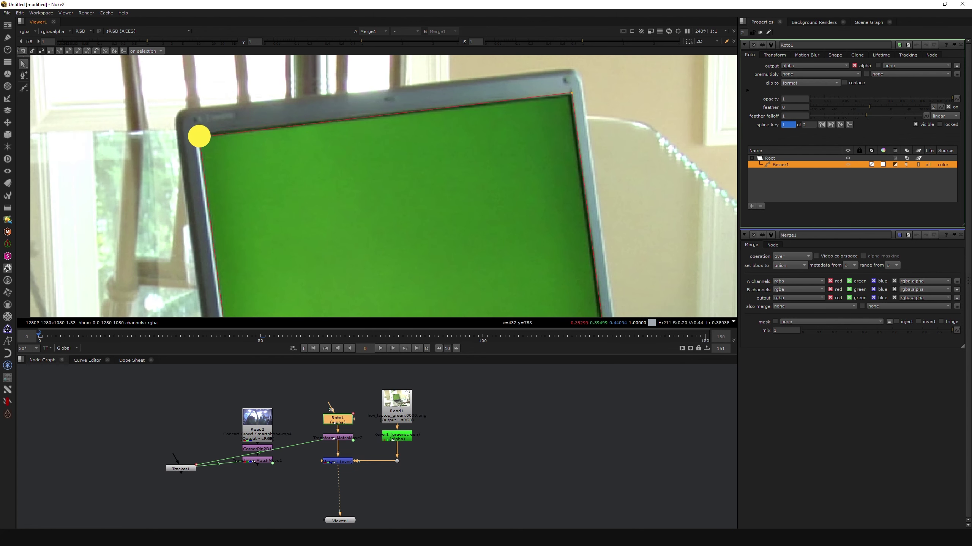
left_click(571, 93)
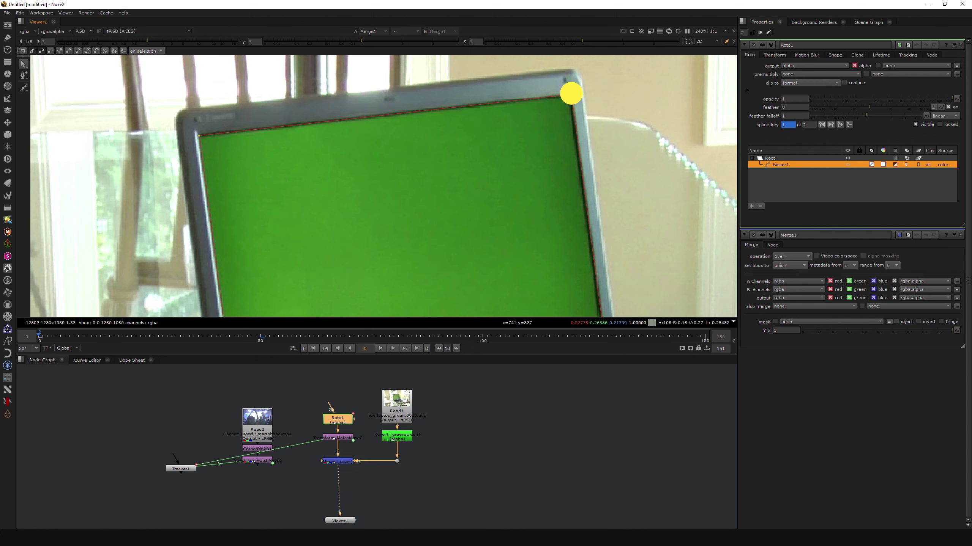
Keyframe the roto corners onto the screen corners at frame 50
left_click(260, 336)
left_click_drag(205, 151, 206, 151)
middle_click_drag(620, 218, 561, 21)
left_click(590, 211)
left_click_drag(187, 285, 189, 283)
Realign the roto corners with the laptop screen corners at frame 100
left_click(481, 339)
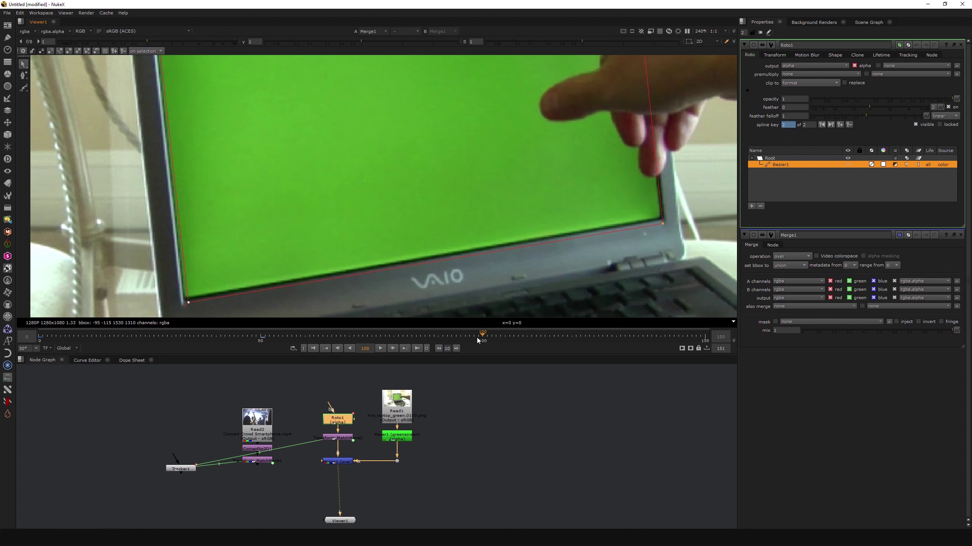
left_click_drag(190, 305, 185, 300)
left_click_drag(663, 223, 663, 221)
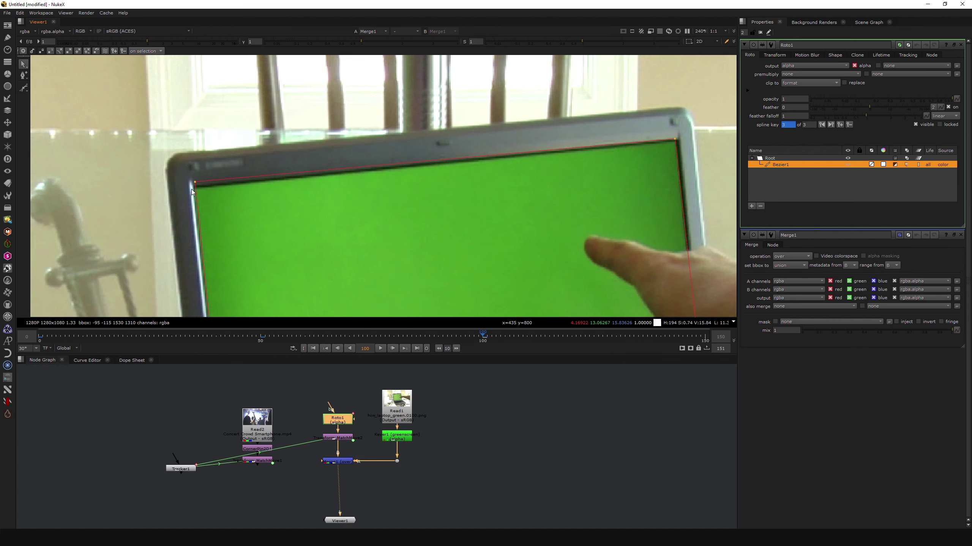
left_click(196, 186)
left_click_drag(675, 140, 678, 140)
scroll(515, 216, "down", 3)
middle_click_drag(550, 233, 497, 178)
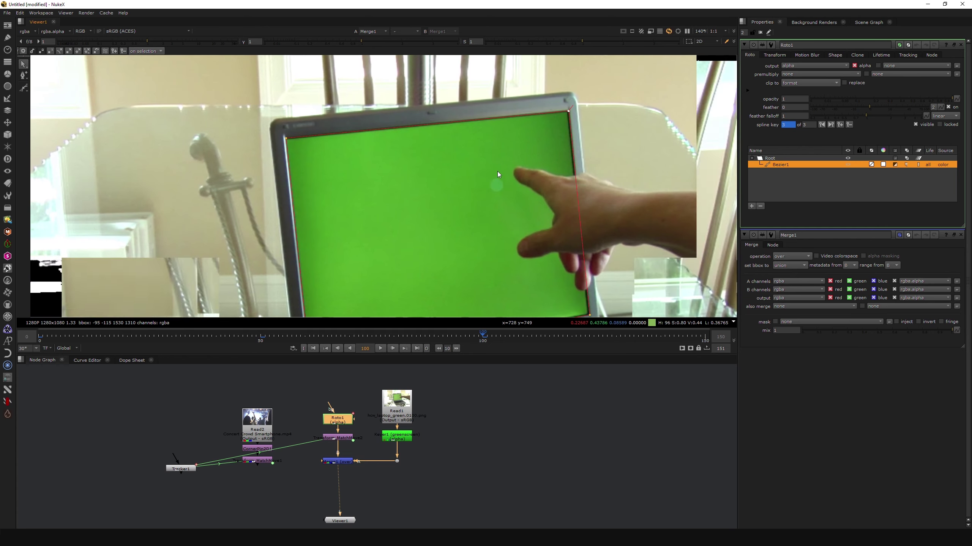
Key all four roto corners onto the screen corners at the last frame, 150
left_click(702, 338)
middle_click_drag(423, 128, 450, 175)
scroll(331, 179, "up", 3)
left_click_drag(306, 170, 303, 177)
middle_click_drag(496, 142, 209, 158)
left_click_drag(695, 138, 696, 142)
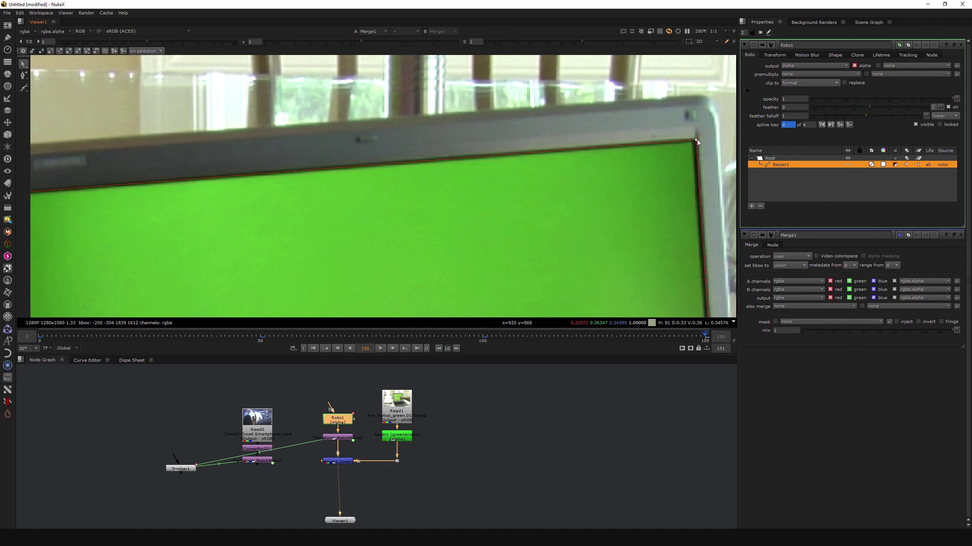
scroll(697, 140, "down", 3)
scroll(614, 231, "up", 5)
left_click_drag(599, 213, 600, 208)
middle_click_drag(364, 229, 633, 214)
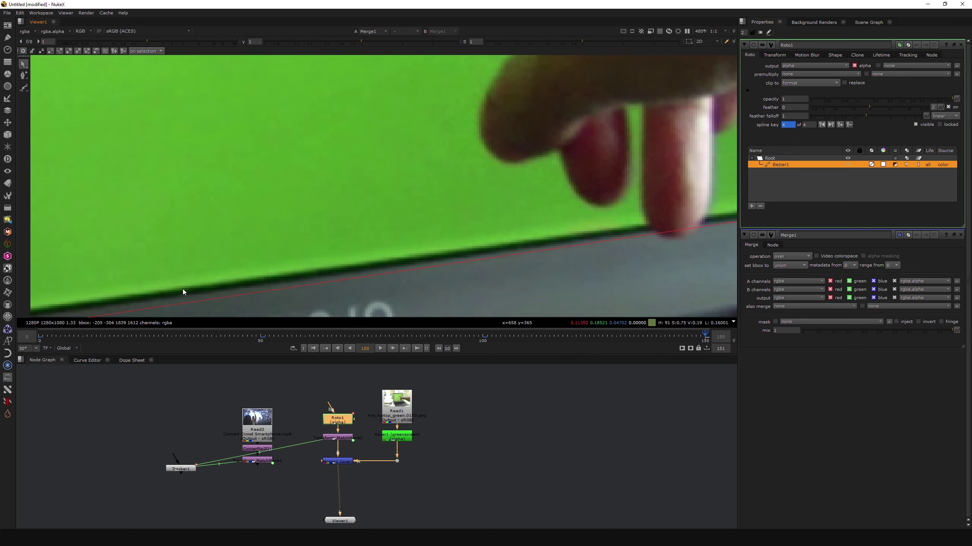
middle_click_drag(185, 290, 362, 238)
middle_click_drag(87, 275, 298, 241)
mouse_move(113, 268)
left_mouse_down()
mouse_move(109, 247)
mouse_move(111, 257)
left_mouse_up()
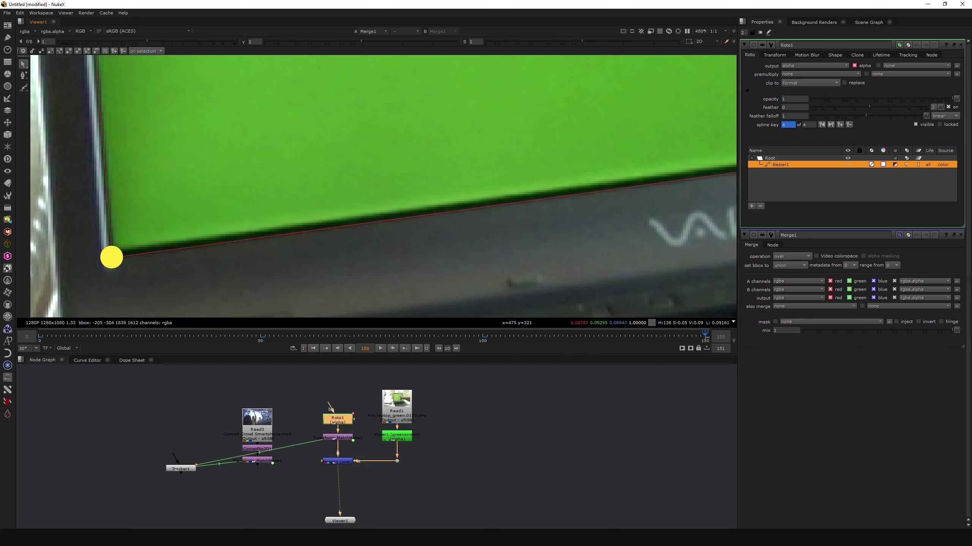
Scrub through the shot to check the roto fit, then view the alpha
scroll(440, 197, "down", 6)
middle_click_drag(566, 126, 434, 254)
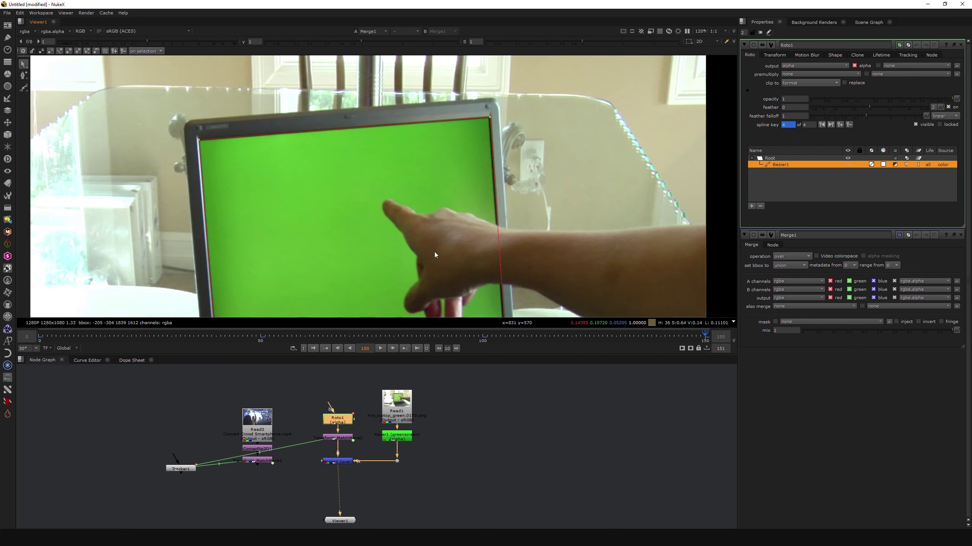
middle_click_drag(444, 213, 520, 157)
left_click_drag(622, 339, 260, 354)
key("a")
key("a")
key("a")
key("a")
key("a")
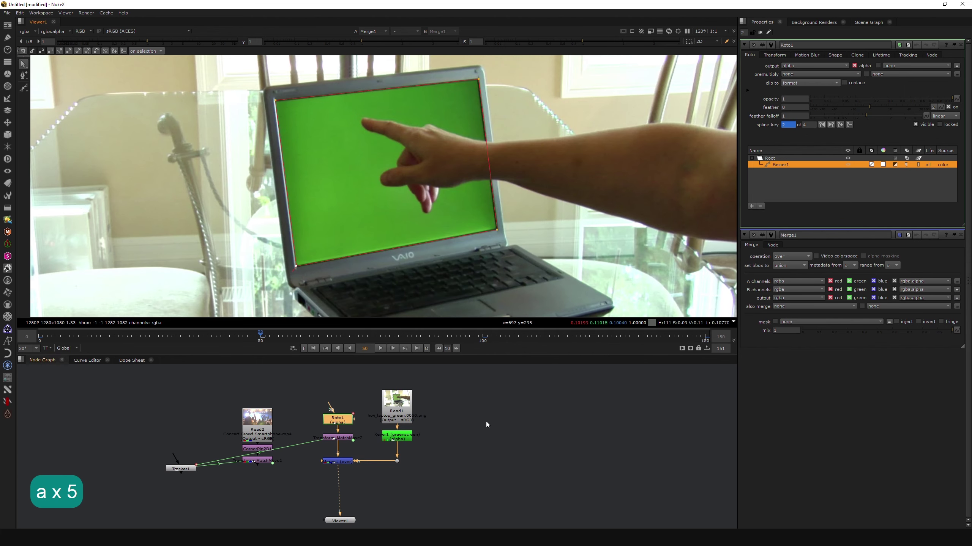
Close Roto1's properties and move Viewer1 further down the node graph
left_click(487, 421)
left_click(961, 44)
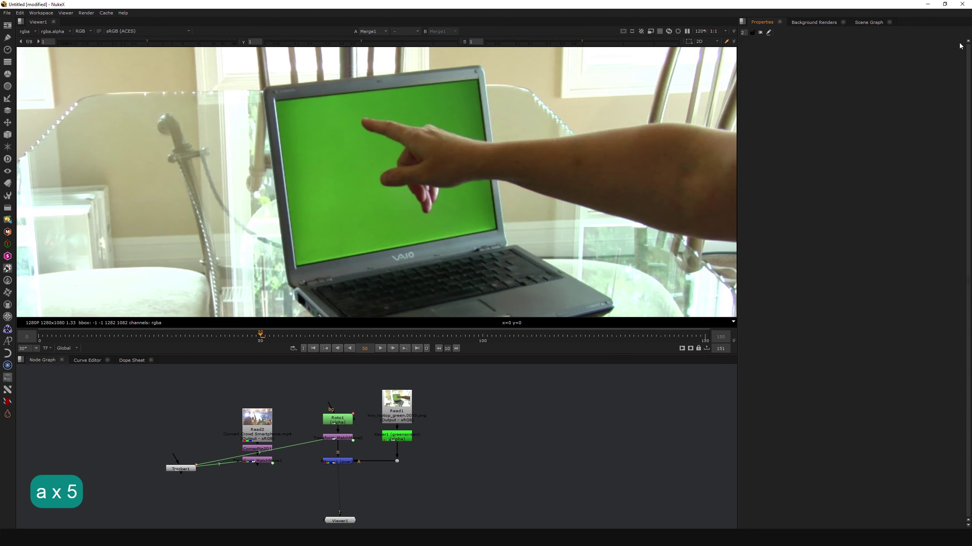
middle_click_drag(473, 434, 463, 414)
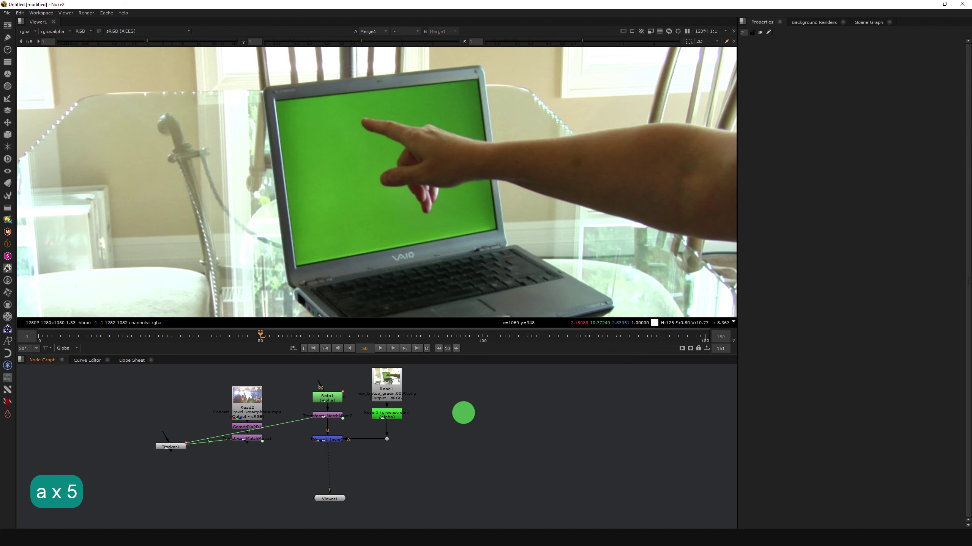
middle_click_drag(368, 475, 380, 448)
left_click_drag(347, 477, 347, 510)
left_click(371, 439)
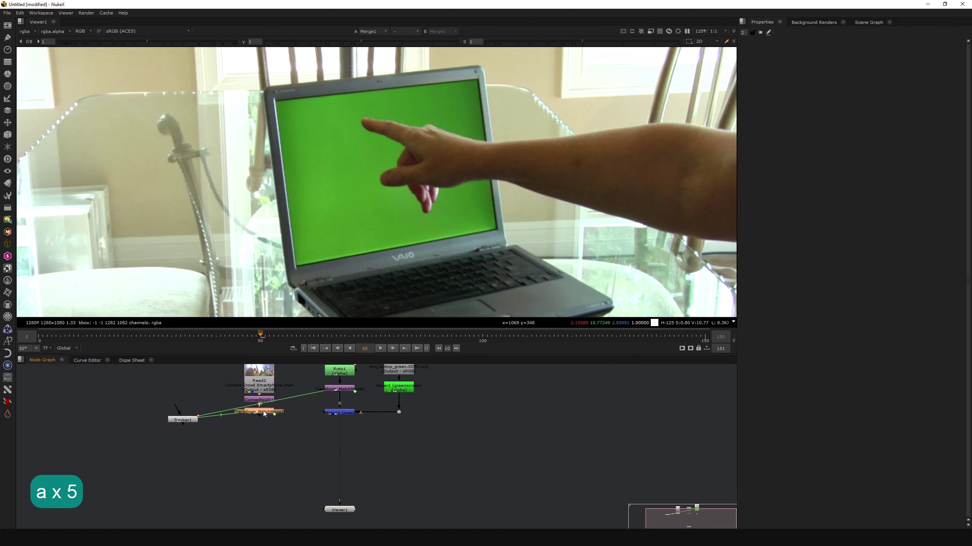
Add Merge2 under Transform_MatchMove1, fed by Merge1, with operation out, and review frames
key("m")
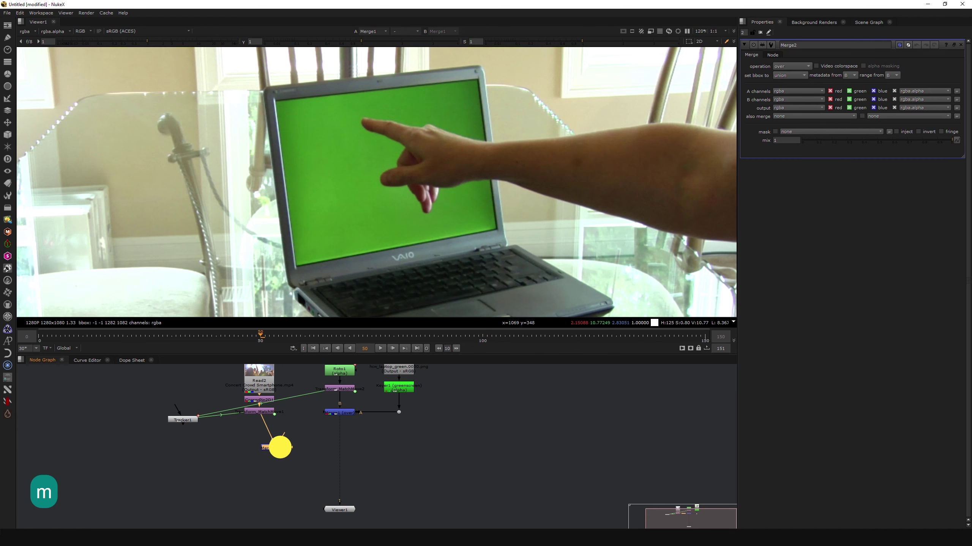
left_click_drag(279, 447, 334, 413)
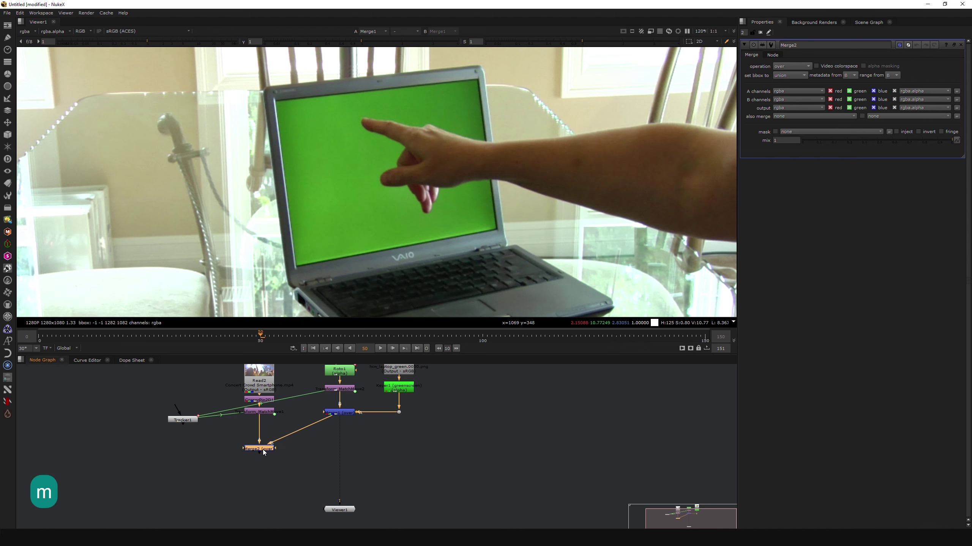
key("1")
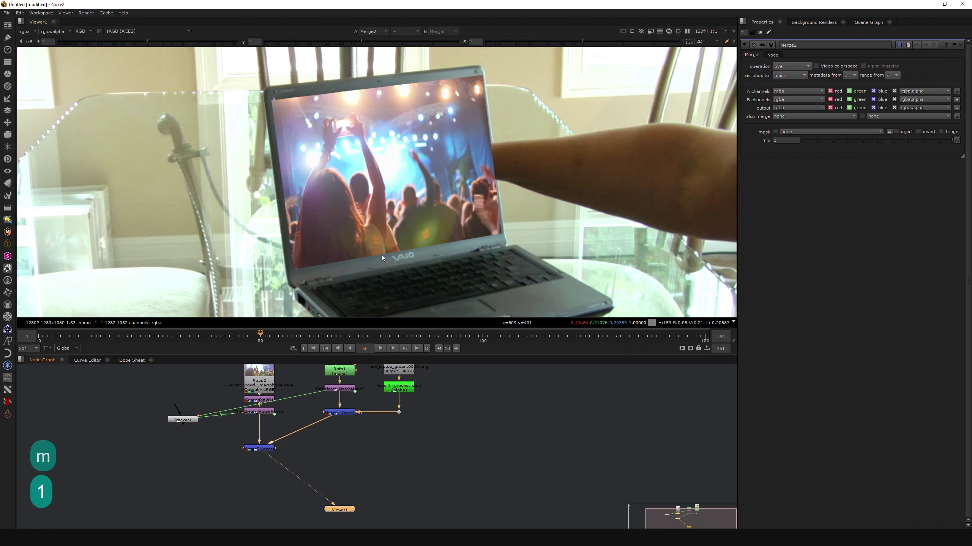
key("a")
key("a")
left_click_drag(264, 449, 265, 440)
left_click(791, 66)
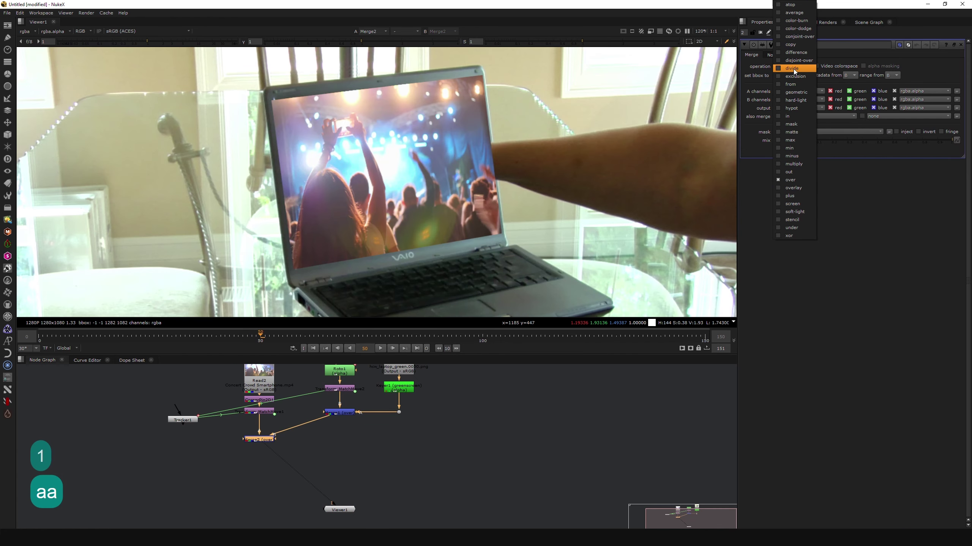
left_click(799, 172)
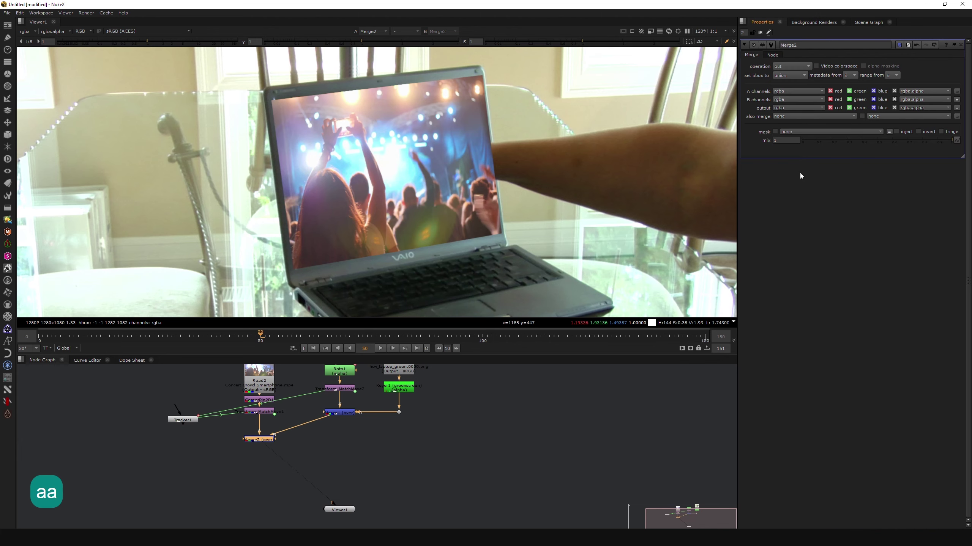
left_click_drag(199, 341, 332, 341)
Insert Blur1 after Merge1 with size 2.6 and fit the full frame in the viewer
left_click(336, 422)
key("b")
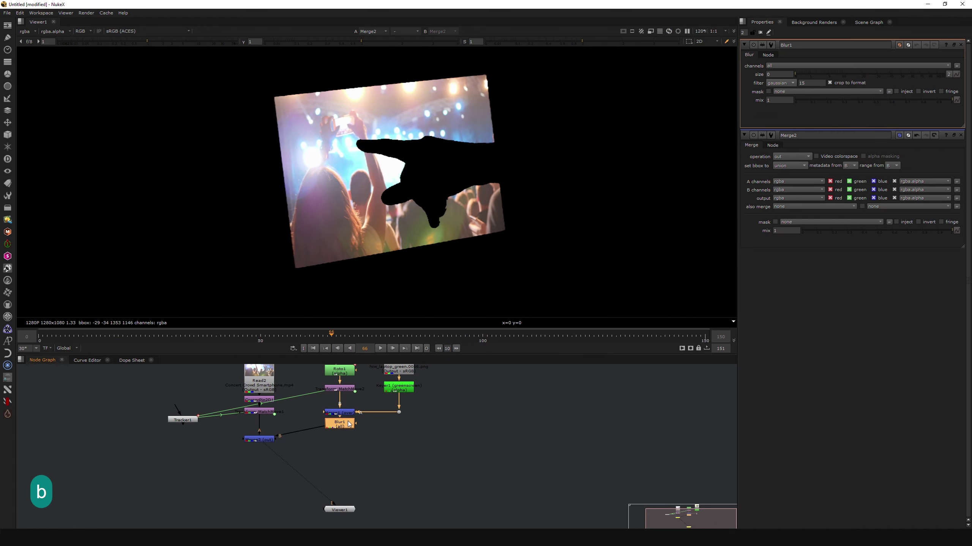
left_click_drag(340, 425, 340, 438)
scroll(397, 165, "up", 4)
scroll(397, 165, "up", 3)
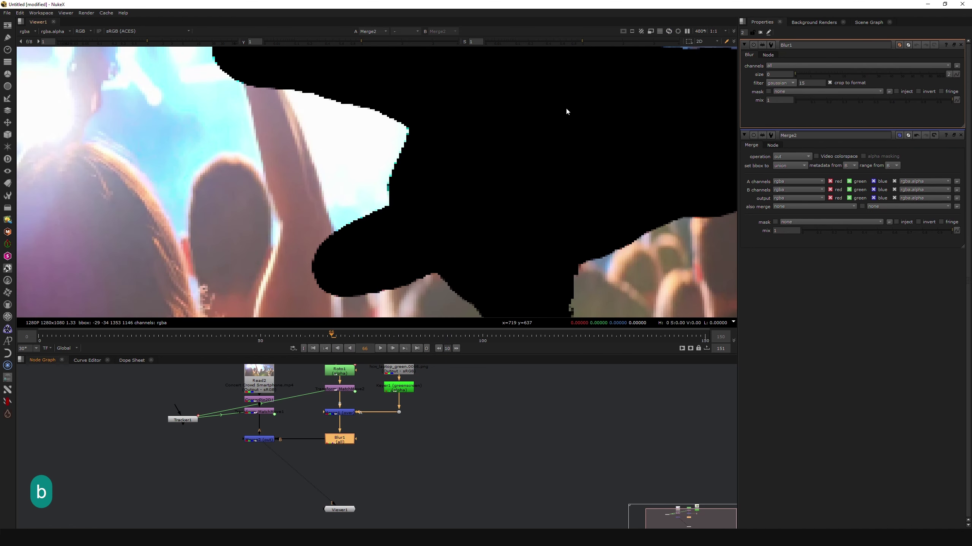
left_click(800, 74)
left_click_drag(810, 77, 820, 74)
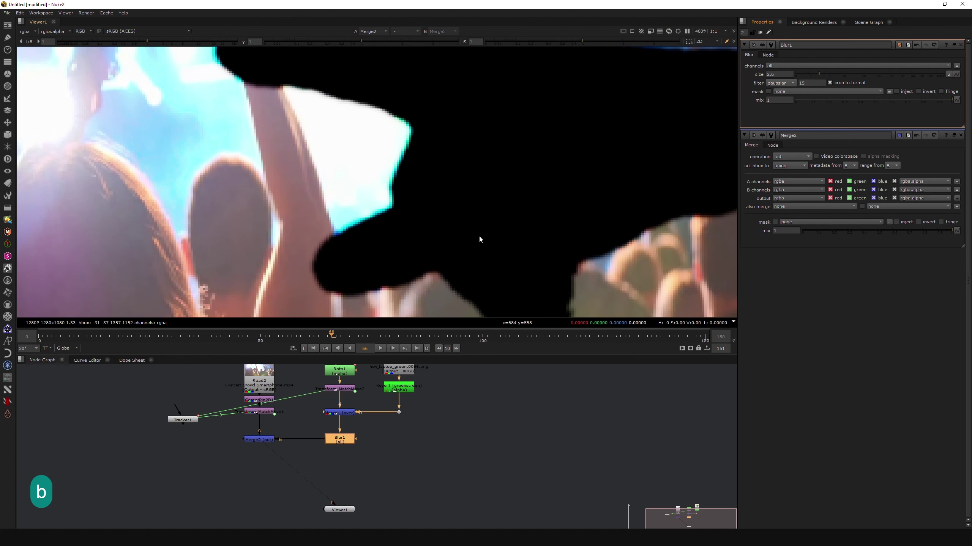
scroll(446, 176, "down", 5)
key("h")
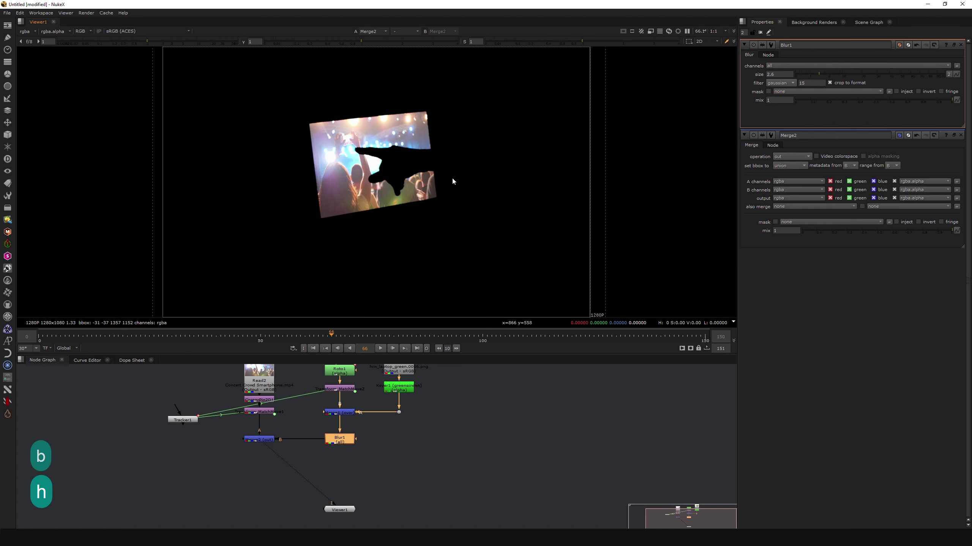
left_click(432, 450)
middle_click_drag(441, 456, 445, 477)
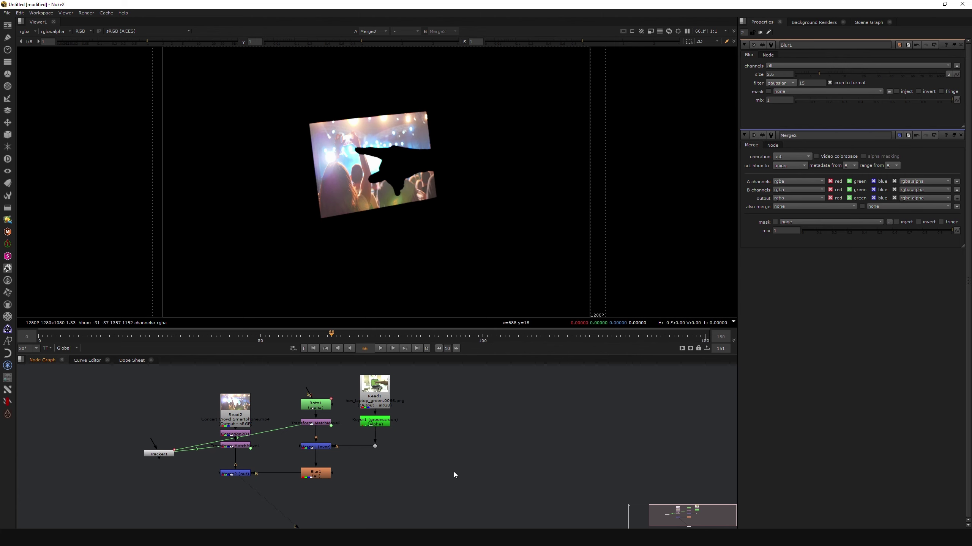
Duplicate the laptop plate Read node and place the copy at the lower left
middle_click_drag(330, 486, 335, 471)
middle_click_drag(394, 419, 394, 434)
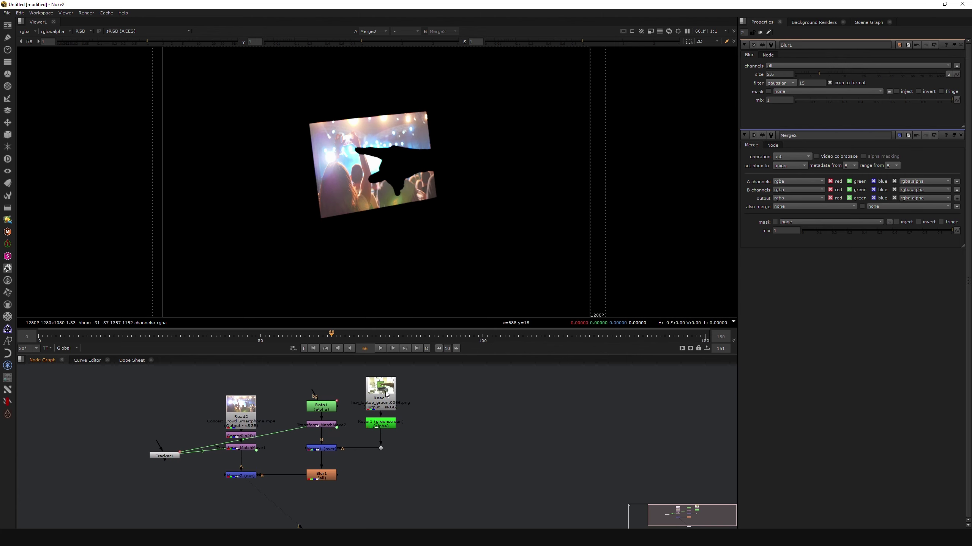
left_click(386, 393)
key("alt+c")
left_click_drag(386, 394, 155, 499)
middle_click_drag(191, 473, 191, 429)
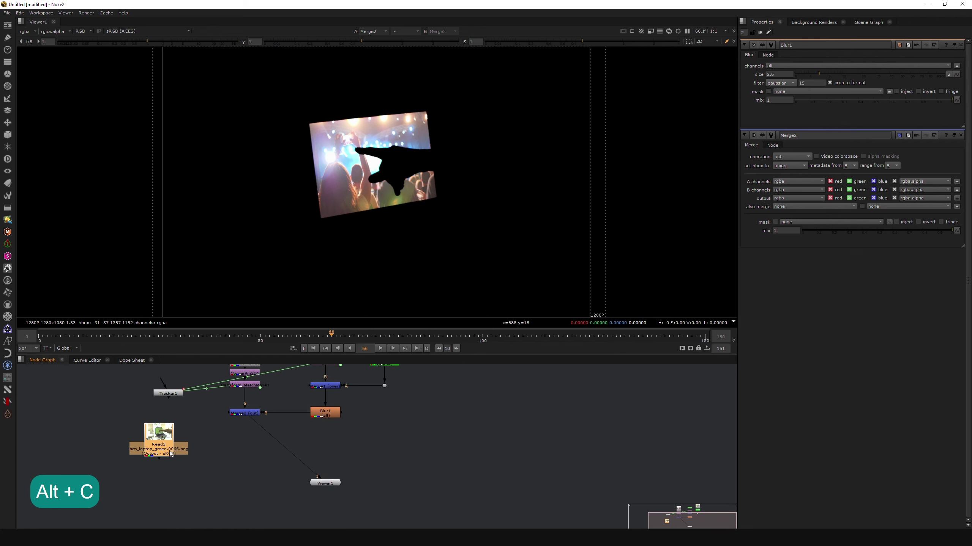
Add Merge3 on the read copy, swap its inputs to take Merge2, and view it
key("m")
left_click_drag(199, 439, 226, 459)
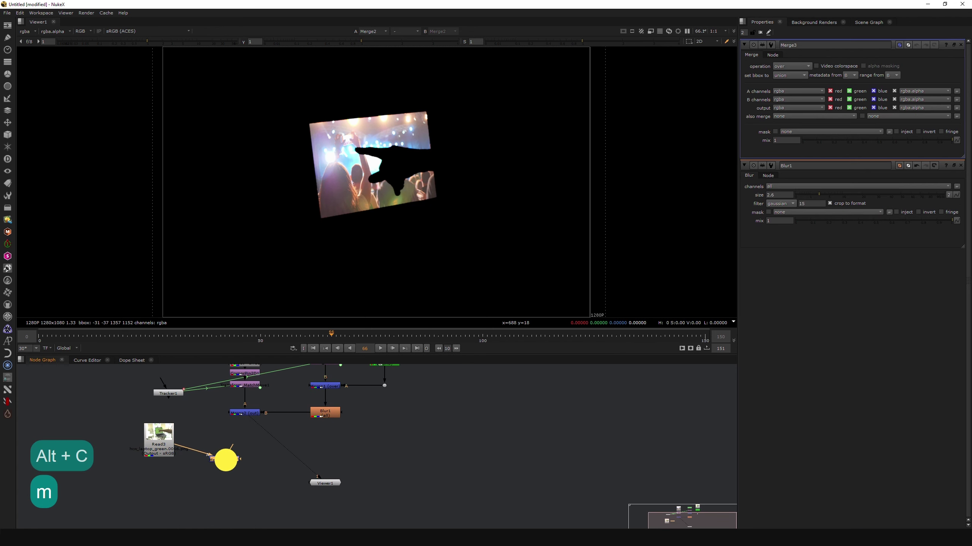
left_click_drag(225, 460, 220, 456)
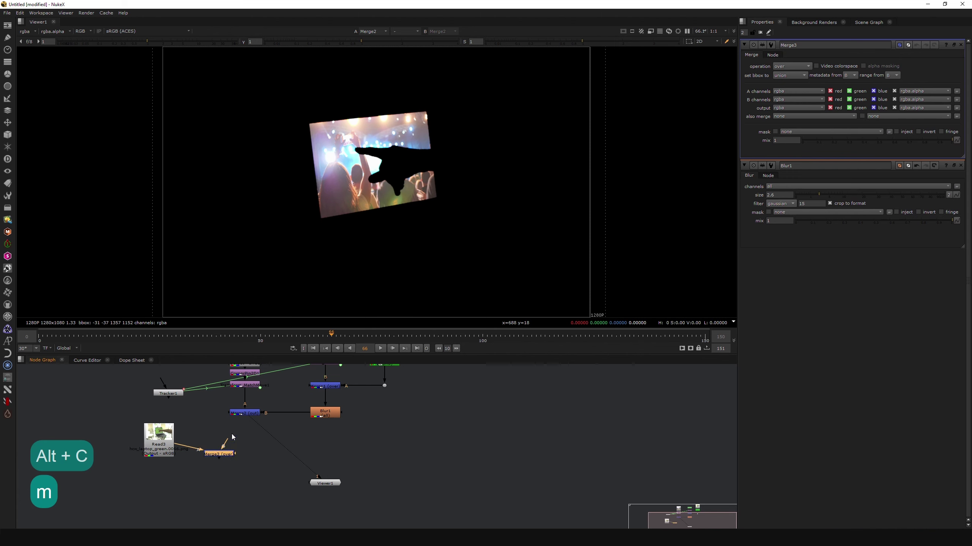
left_click(224, 449)
key("shift+x")
left_click_drag(226, 443, 242, 417)
key("1")
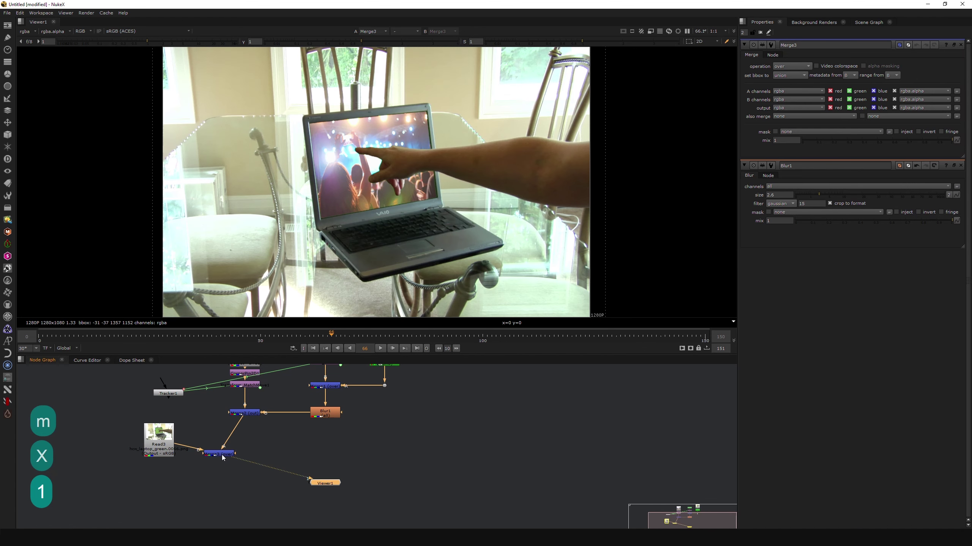
left_click_drag(221, 452, 247, 446)
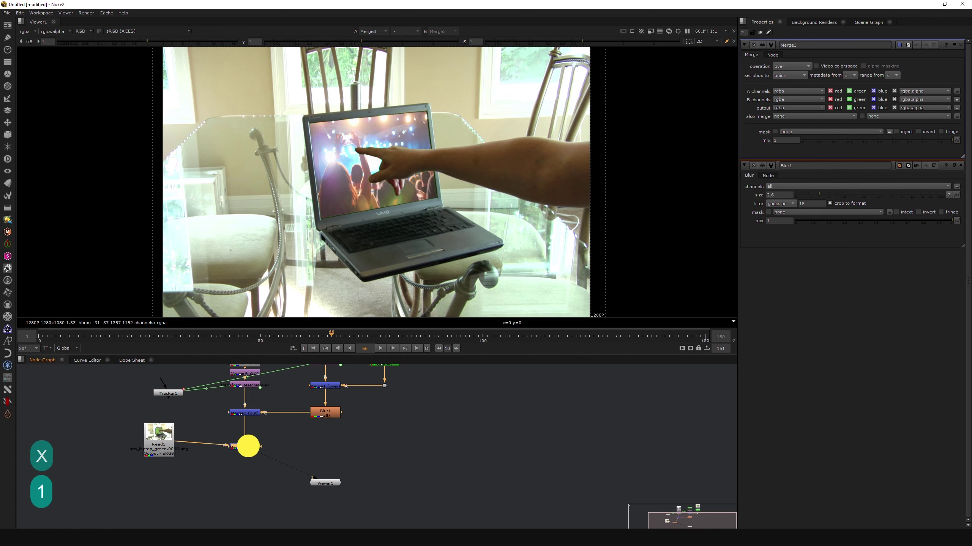
left_click_drag(248, 447, 248, 446)
Scrub back through earlier frames to review the full laptop composite
left_click_drag(262, 334, 508, 332)
scroll(437, 196, "up", 5)
scroll(429, 169, "down", 5)
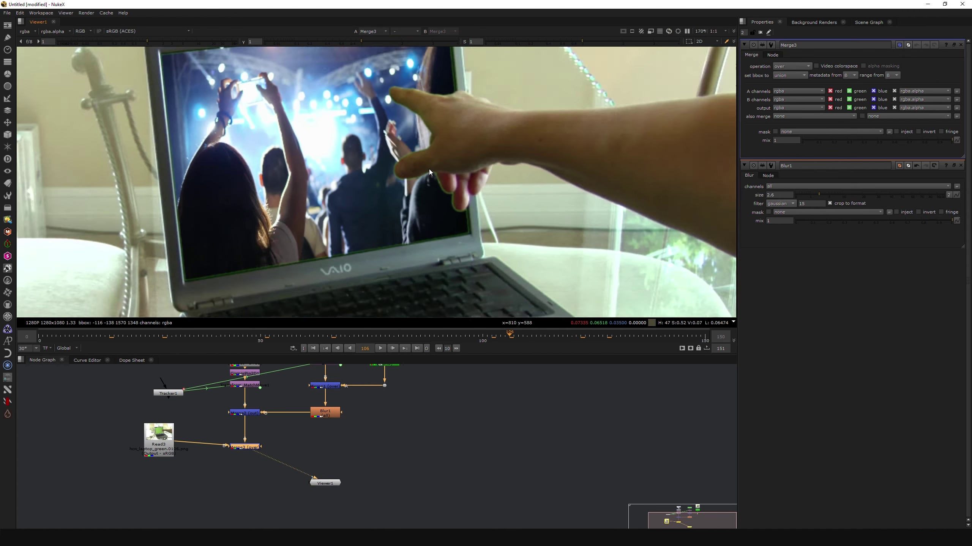
scroll(428, 171, "up", 9)
scroll(410, 183, "down", 10)
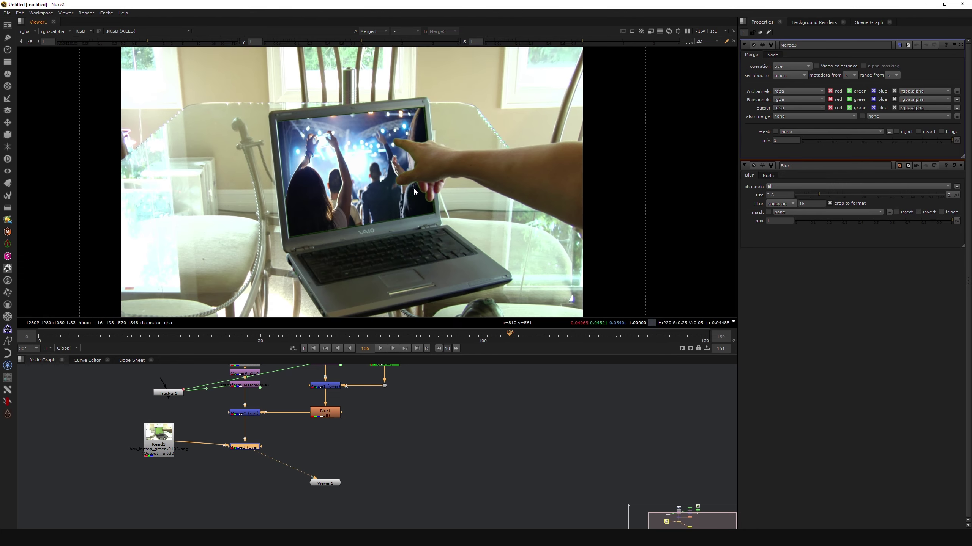
middle_click_drag(411, 182, 429, 170)
left_click_drag(462, 332, 260, 336)
left_click(298, 438)
left_click(162, 437)
left_click_drag(162, 438, 161, 447)
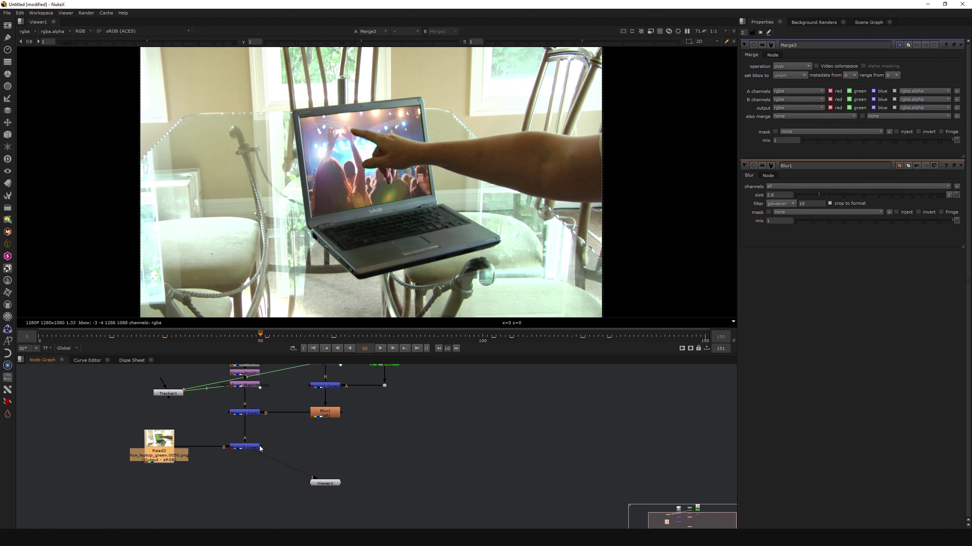
left_click(246, 447)
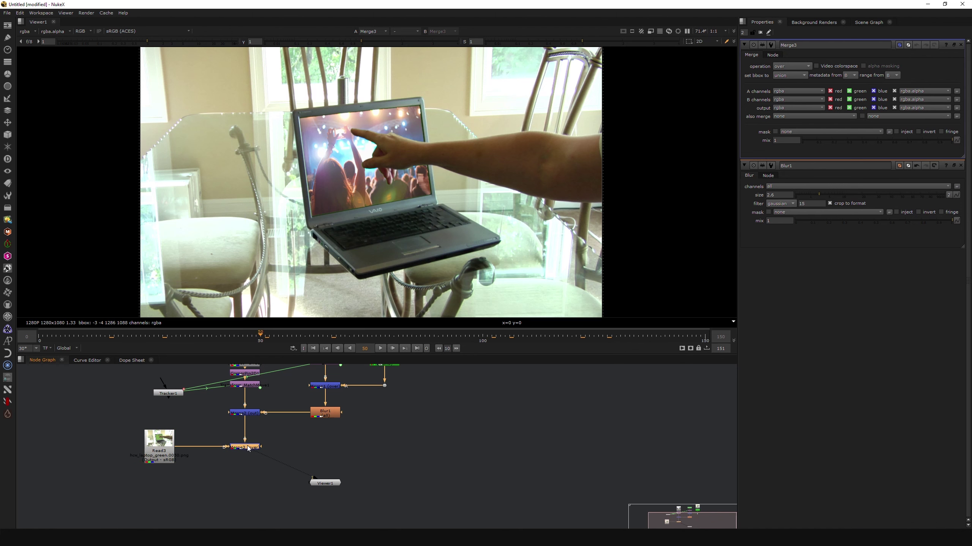
Add a HueCorrect node after the laptop plate copy and tidy the node layout
left_click(167, 444)
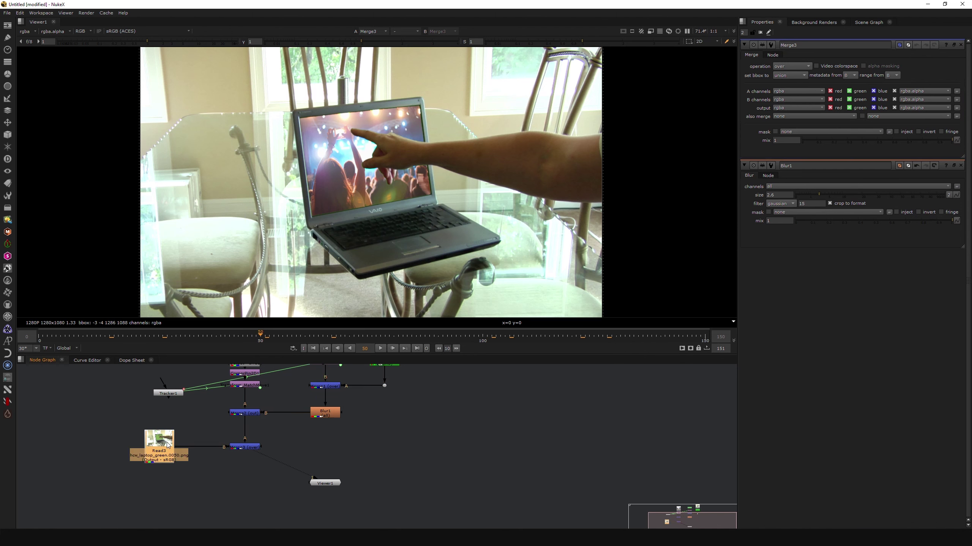
key("Tab")
type("hue")
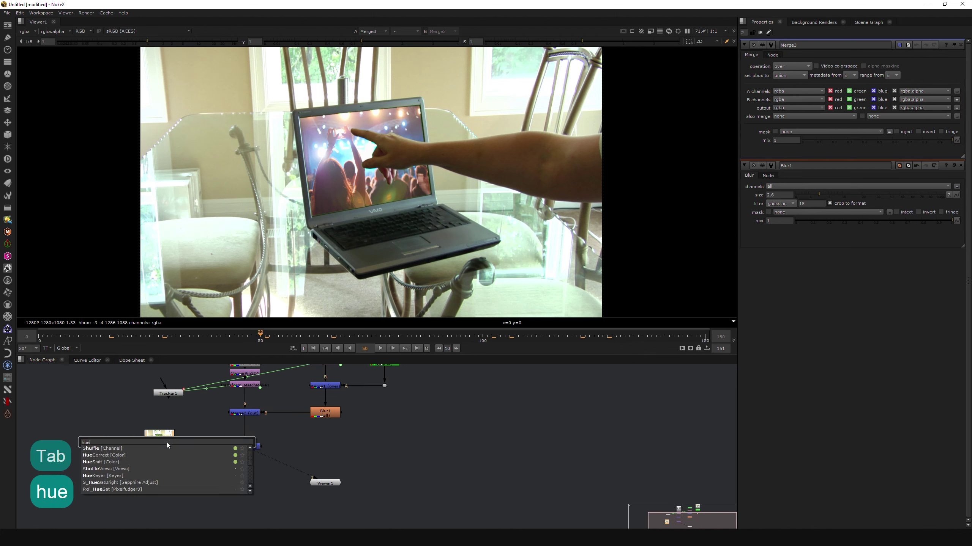
left_click(123, 455)
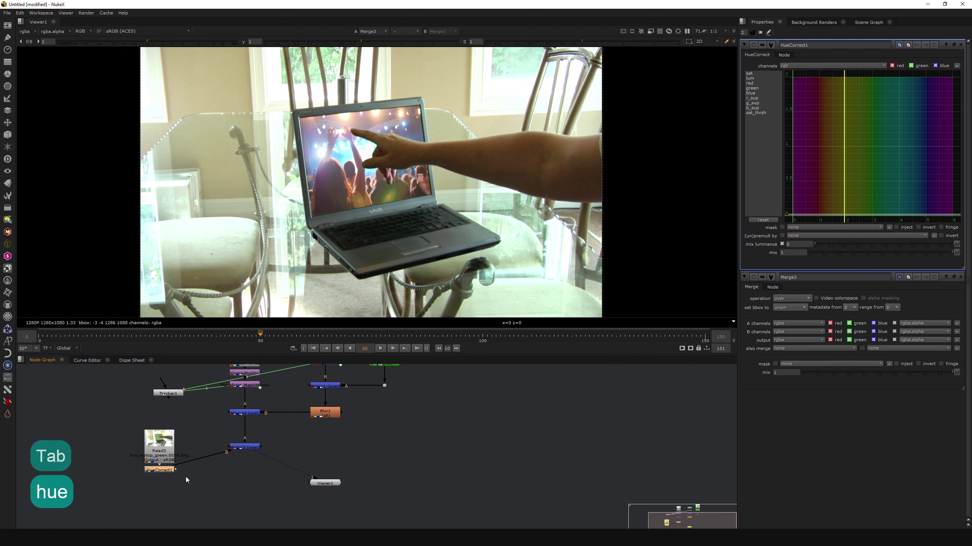
left_click_drag(133, 423, 187, 488)
mouse_move(166, 454)
left_mouse_down()
mouse_move(166, 438)
mouse_move(166, 453)
left_mouse_up()
left_click(202, 482)
middle_click_drag(232, 483, 225, 480)
left_click_drag(310, 481, 309, 497)
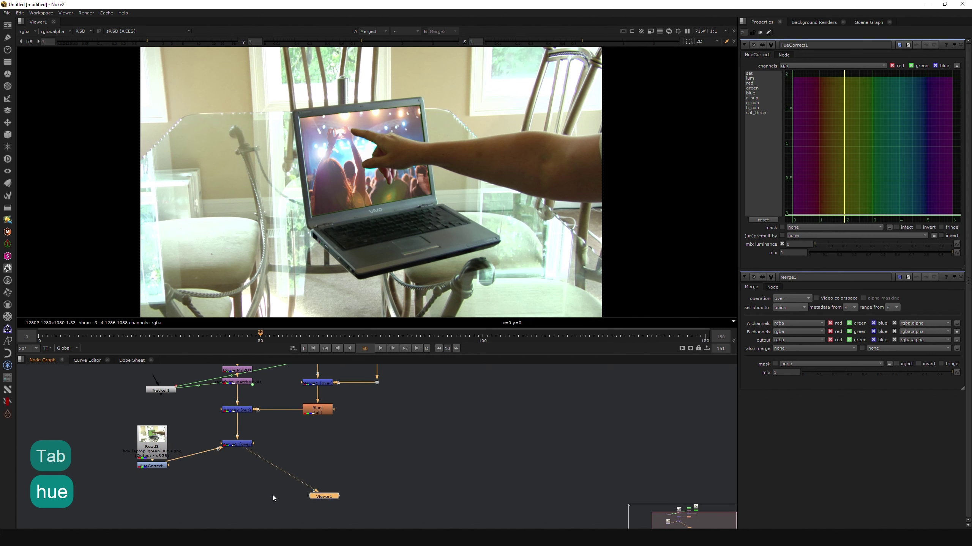
left_click(334, 443)
Create Merge4 below Blur1 with its B input connected to Blur1
left_click(320, 410)
key("m")
left_click_drag(362, 409, 342, 460)
left_click_drag(244, 395, 308, 414)
left_click_drag(340, 459, 308, 452)
left_click_drag(311, 442, 317, 463)
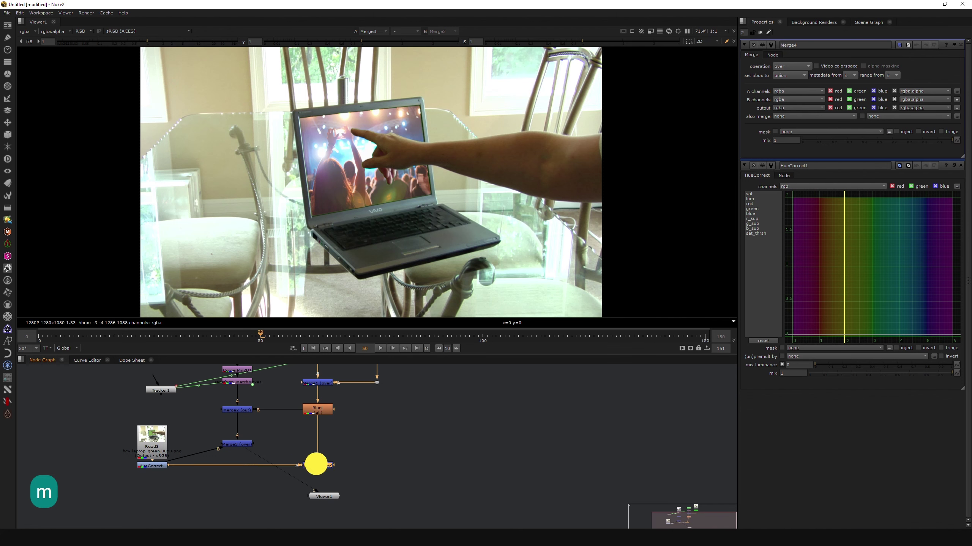
View Merge4 and change its operation from over to in
key("1")
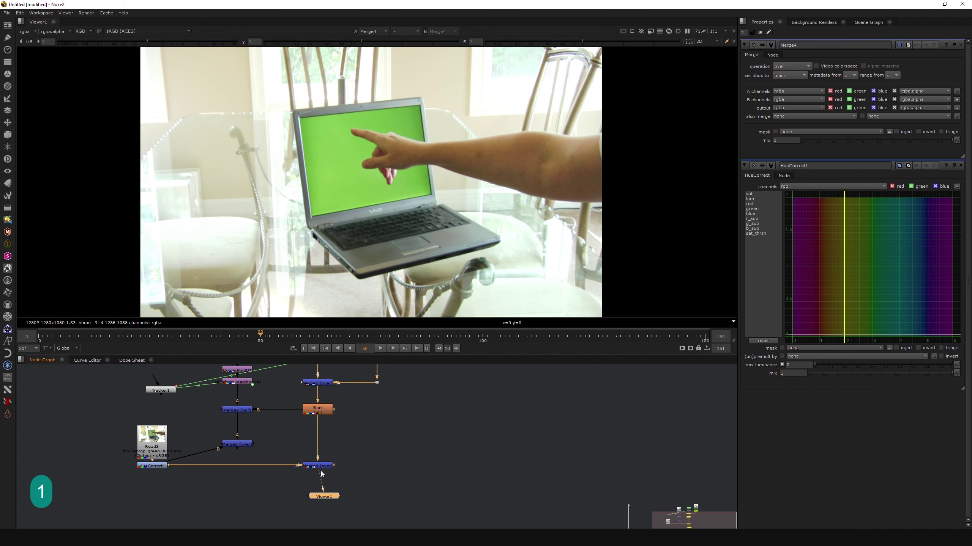
mouse_move(328, 502)
left_mouse_down()
mouse_move(312, 505)
mouse_move(317, 515)
left_mouse_up()
left_click(326, 466)
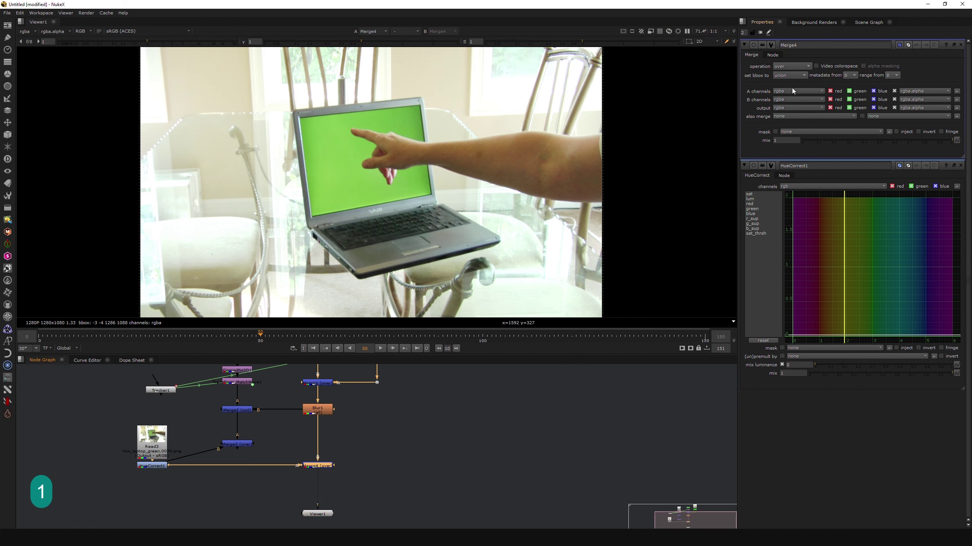
left_click(787, 66)
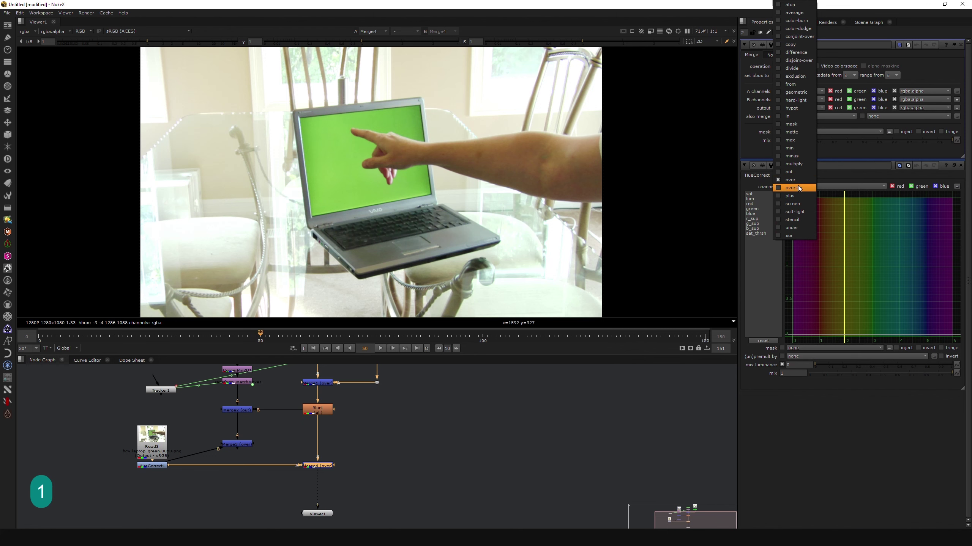
left_click(789, 116)
left_click(370, 480)
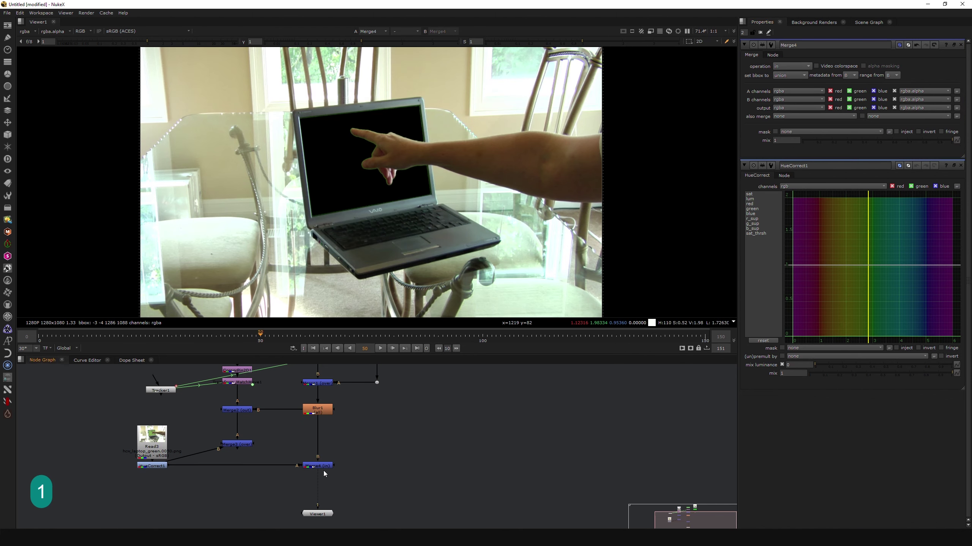
left_click(322, 471)
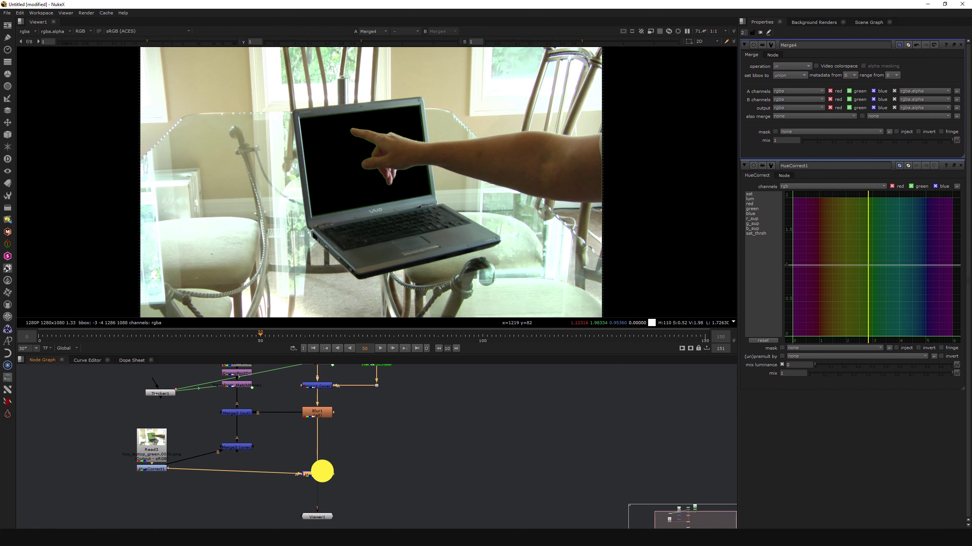
Insert an Invert node after Blur1 and line Merge4 up with HueCorrect1
left_click(318, 412)
key("Tab")
type("inver")
key("Return")
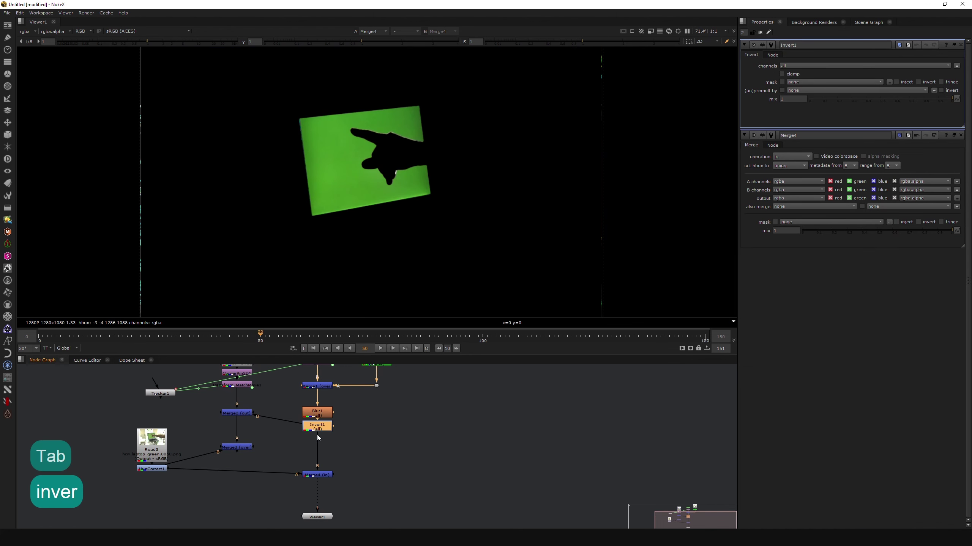
mouse_move(322, 431)
left_mouse_down()
mouse_move(323, 454)
mouse_move(321, 443)
left_mouse_up()
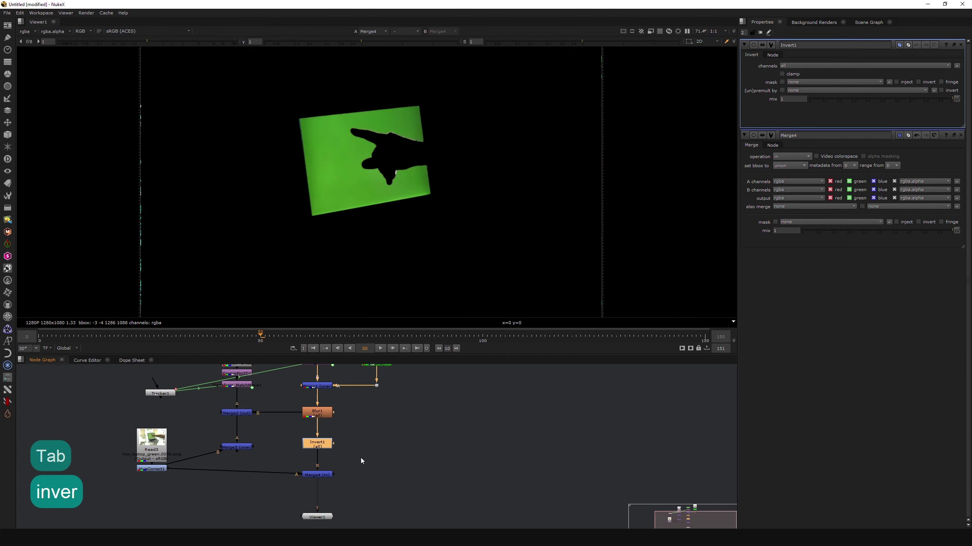
left_click_drag(325, 478, 325, 472)
left_click(360, 469)
middle_click_drag(367, 476, 383, 463)
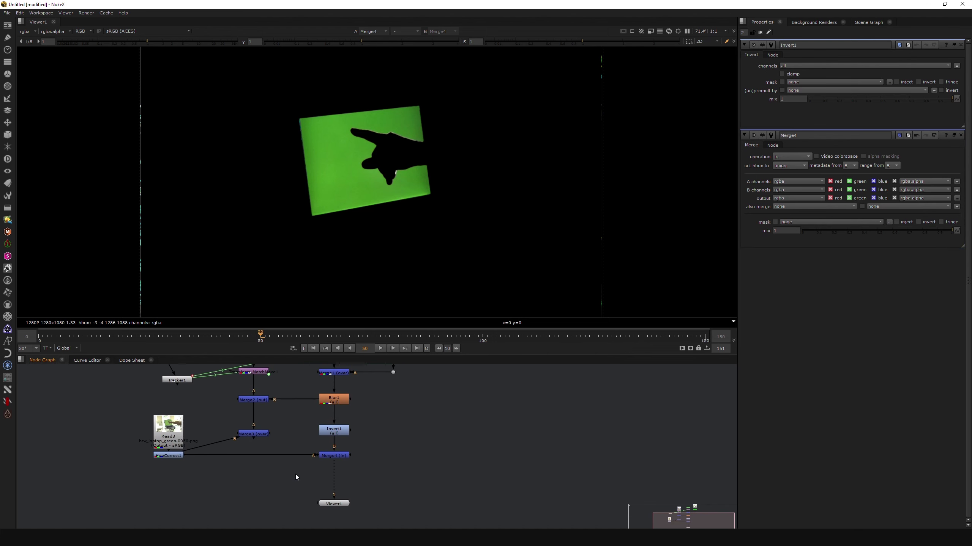
Add Merge5 with its A input from Merge4 and view its output
key("m")
mouse_move(283, 475)
left_mouse_down()
mouse_move(262, 480)
mouse_move(258, 438)
left_mouse_up()
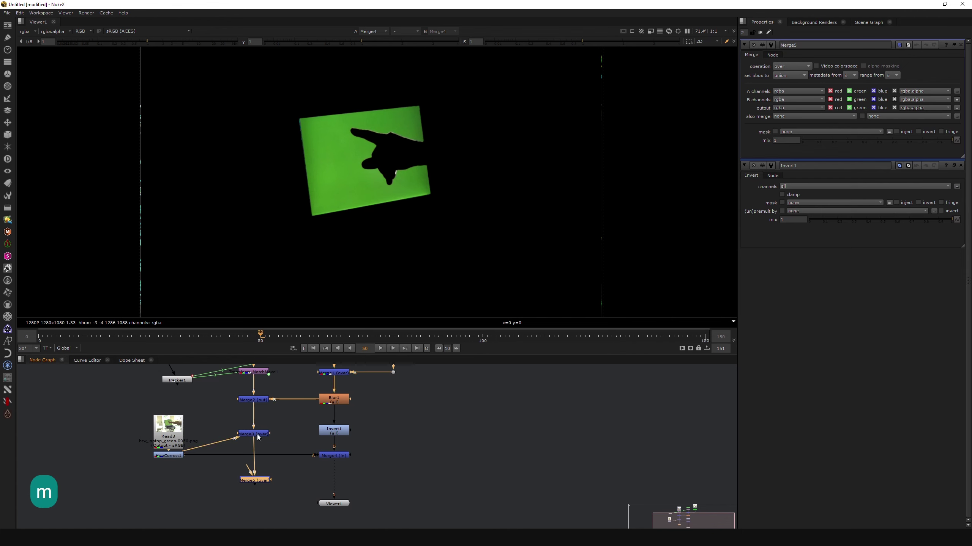
left_click_drag(268, 475, 333, 456)
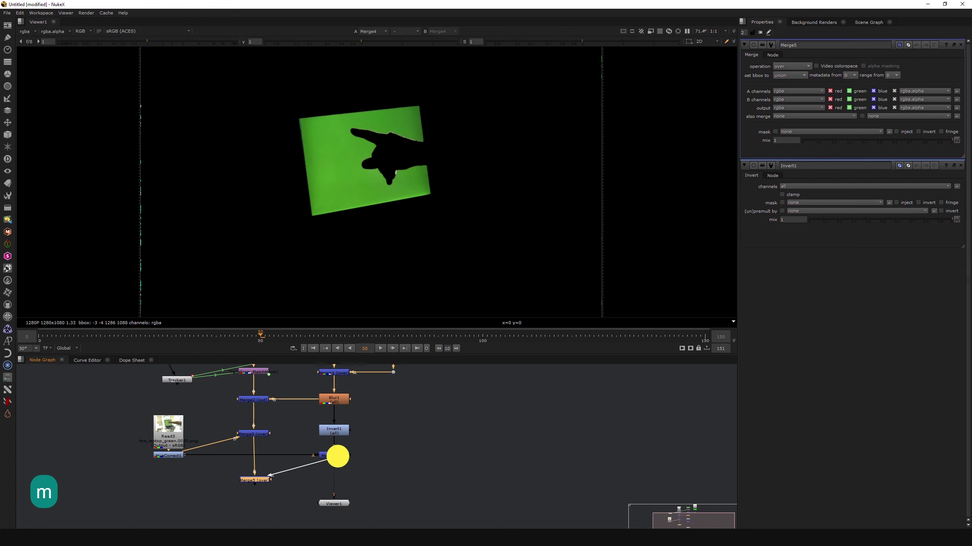
left_click(264, 480)
key("1")
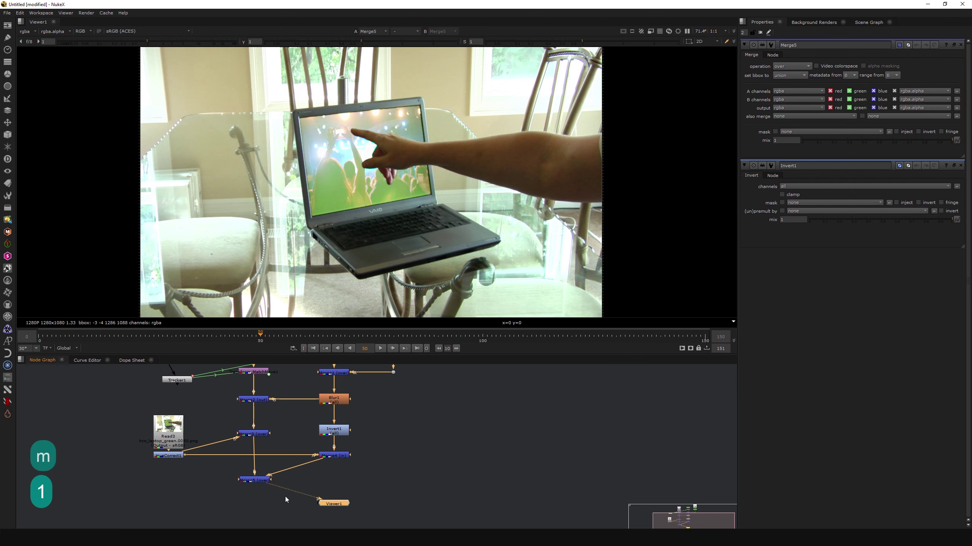
left_click(261, 481)
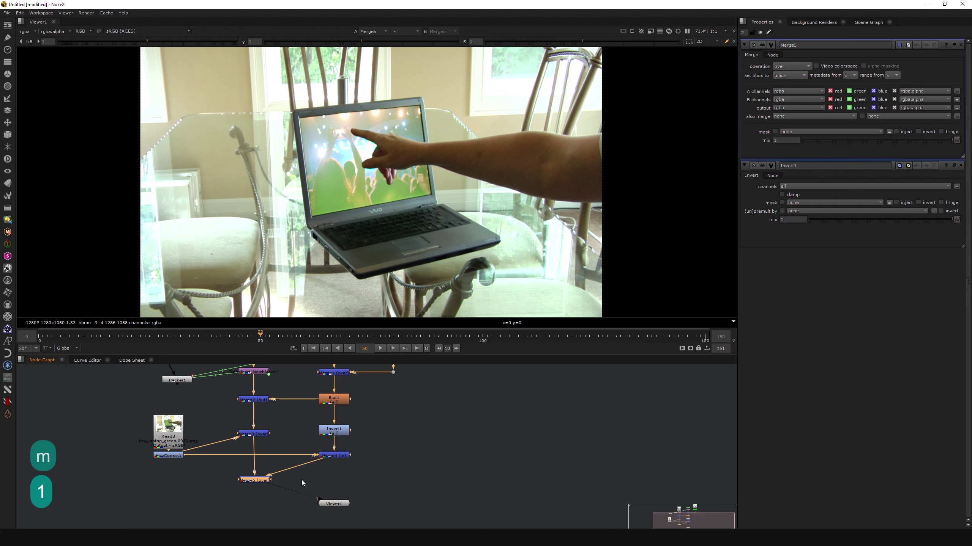
double_click(174, 458)
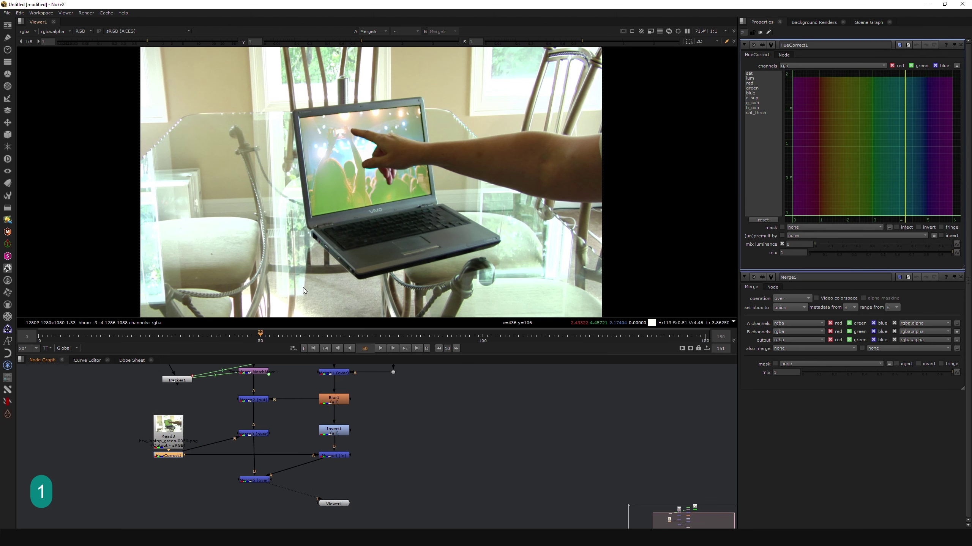
Try a Blur1 size of 2, then set it back to 1
scroll(360, 165, "up", 5)
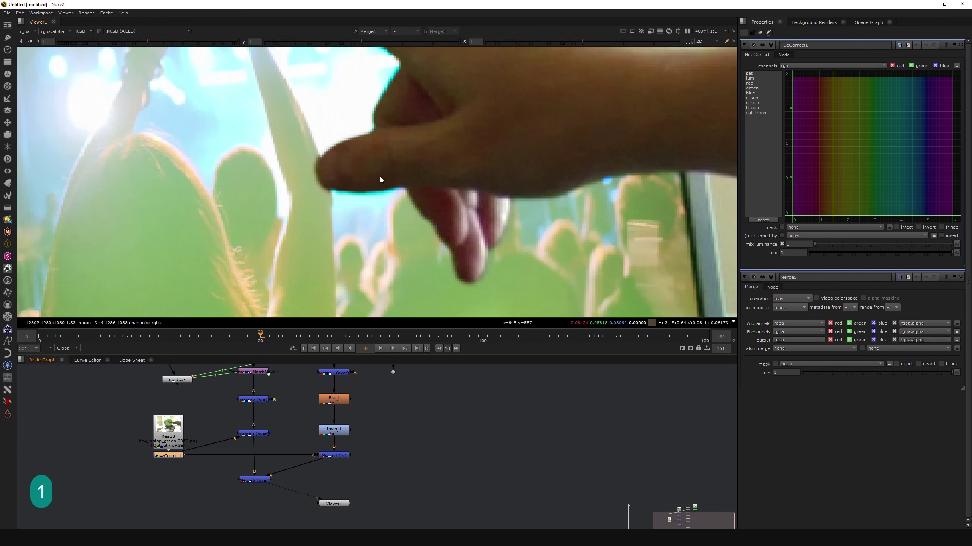
double_click(334, 399)
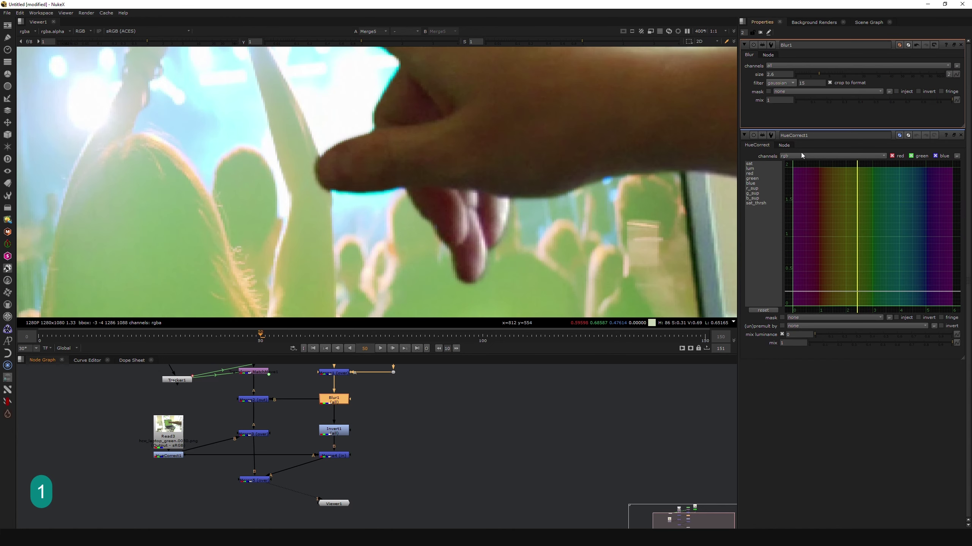
type("1")
key("Return")
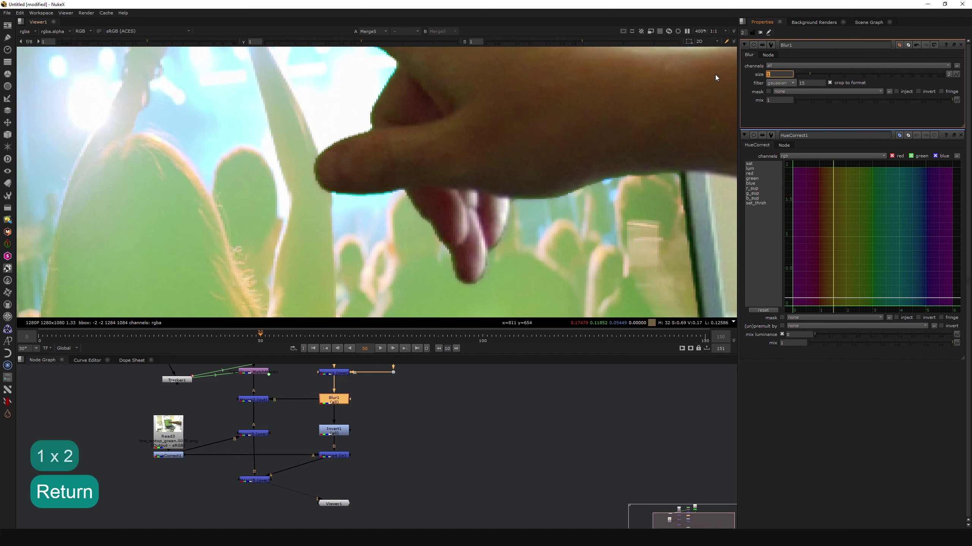
type("2")
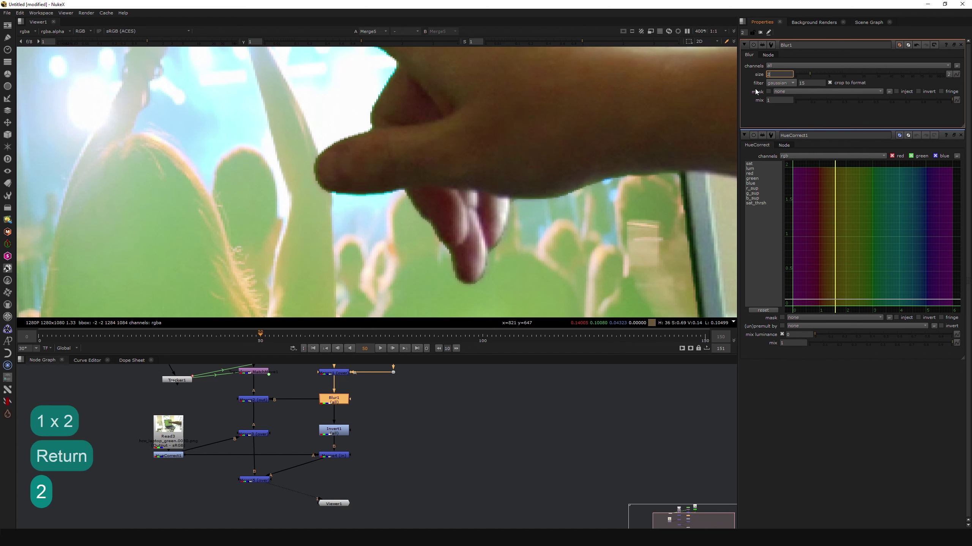
key("Return")
type("1")
key("Return")
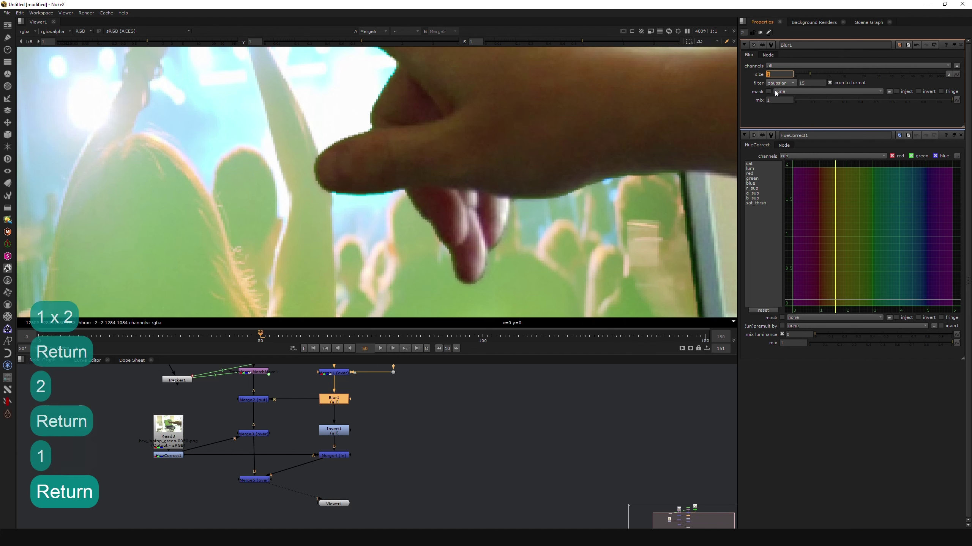
In HueCorrect1, lower the g_sup curve to 0.6 at hue 3 and about 0.74 at hue 2
scroll(431, 202, "down", 9)
middle_click_drag(427, 202, 346, 181)
scroll(346, 181, "up", 1)
double_click(168, 454)
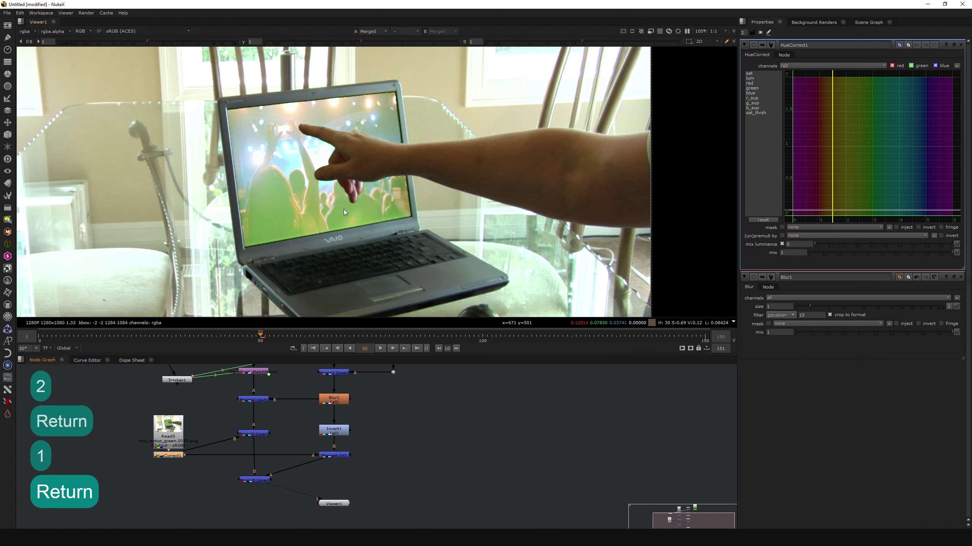
left_click(751, 103)
left_click(875, 146)
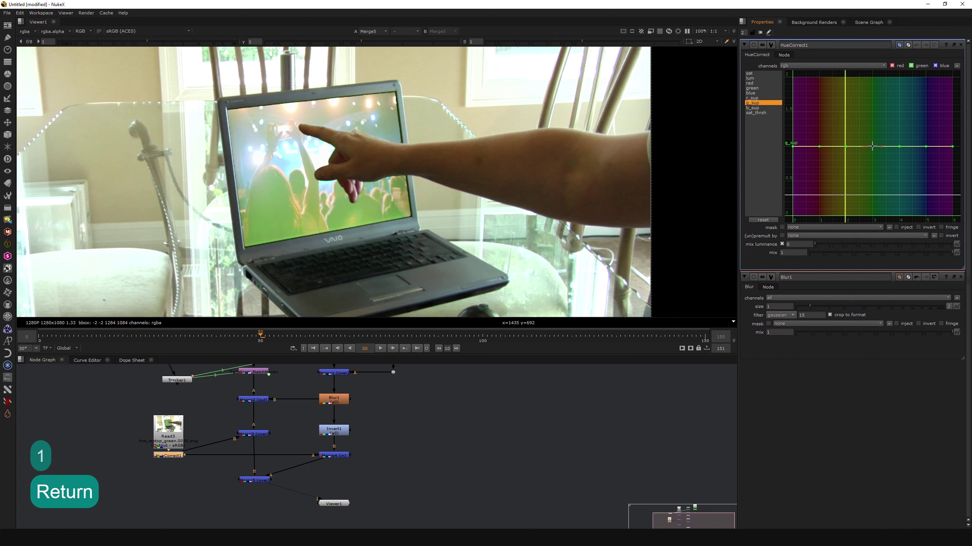
left_click_drag(875, 147, 880, 190)
left_click_drag(846, 146, 846, 172)
left_click(845, 172)
left_click_drag(838, 156, 838, 157)
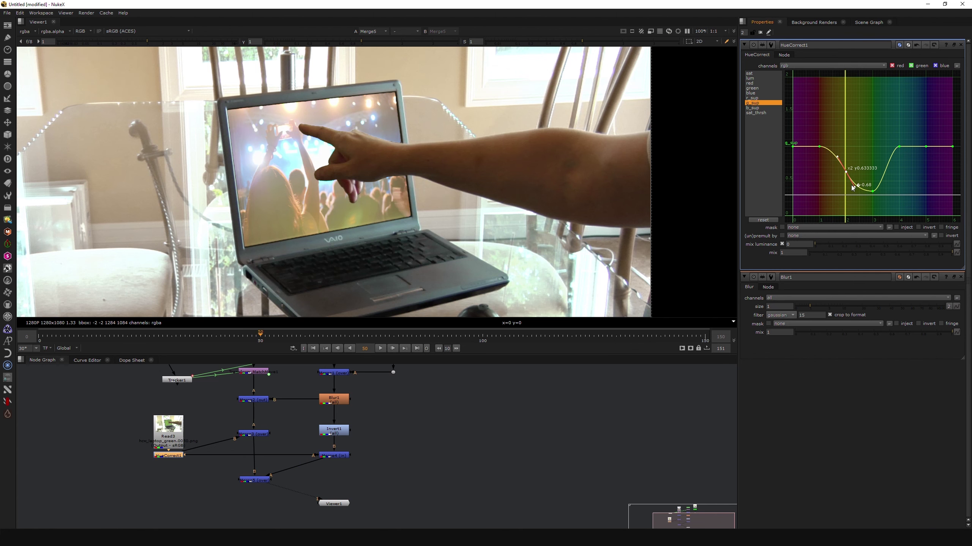
Dip the sat curve to about 0.35 at hue 3 and 0.81 at hue 2, then select Merge4
left_click(752, 73)
left_click(873, 147)
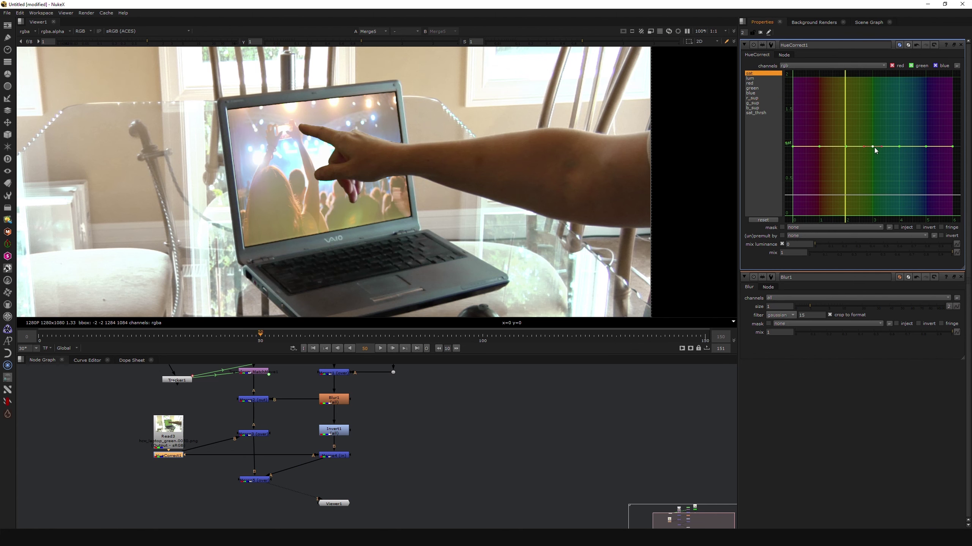
left_click_drag(873, 146, 874, 184)
left_click(846, 146)
left_click_drag(847, 147, 872, 192)
left_click(873, 189)
left_click(369, 484)
left_click_drag(342, 504, 259, 514)
left_click(334, 456)
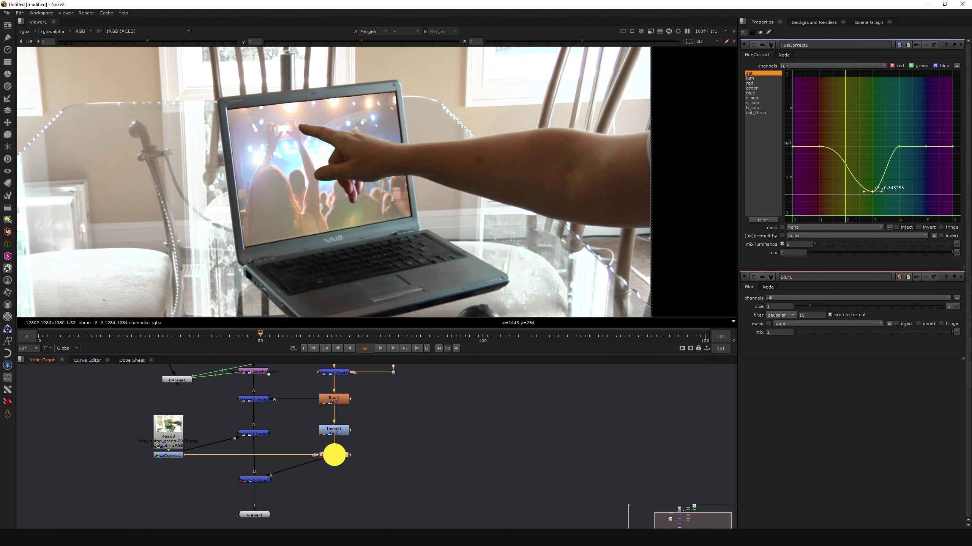
Insert Grade1 below Merge4 beside Merge5 with gamma 0.64, then review at frame 7
key("g")
left_click_drag(337, 470, 337, 486)
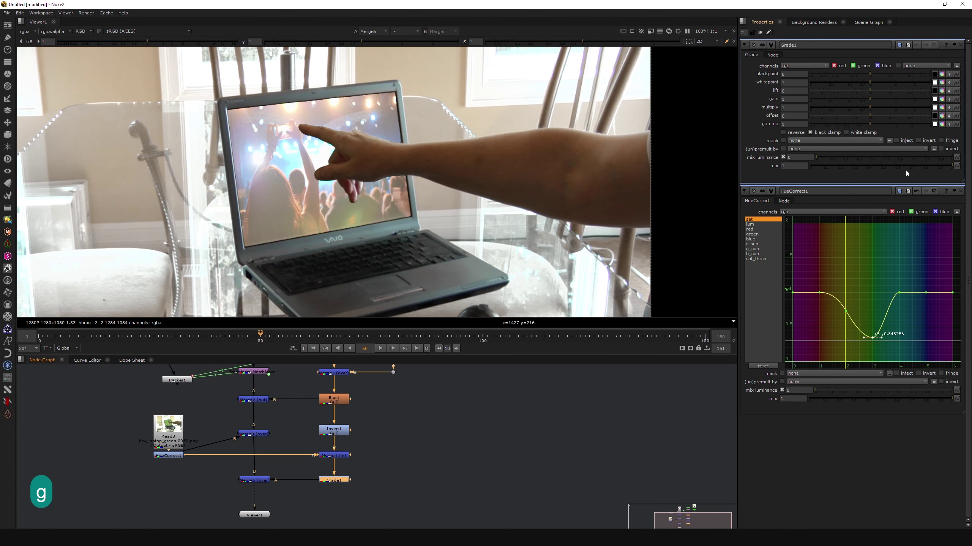
left_click_drag(866, 126, 853, 125)
scroll(421, 174, "down", 5)
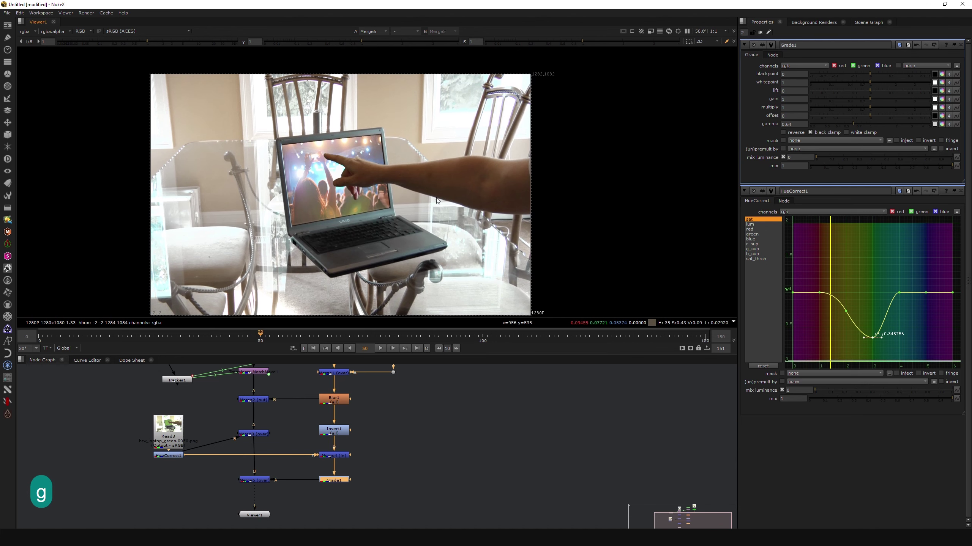
key("h")
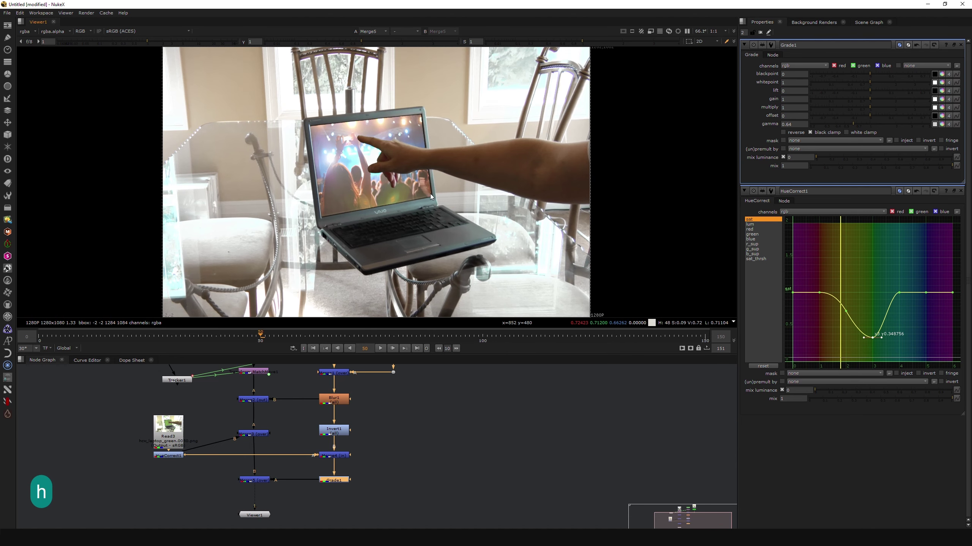
left_click(478, 432)
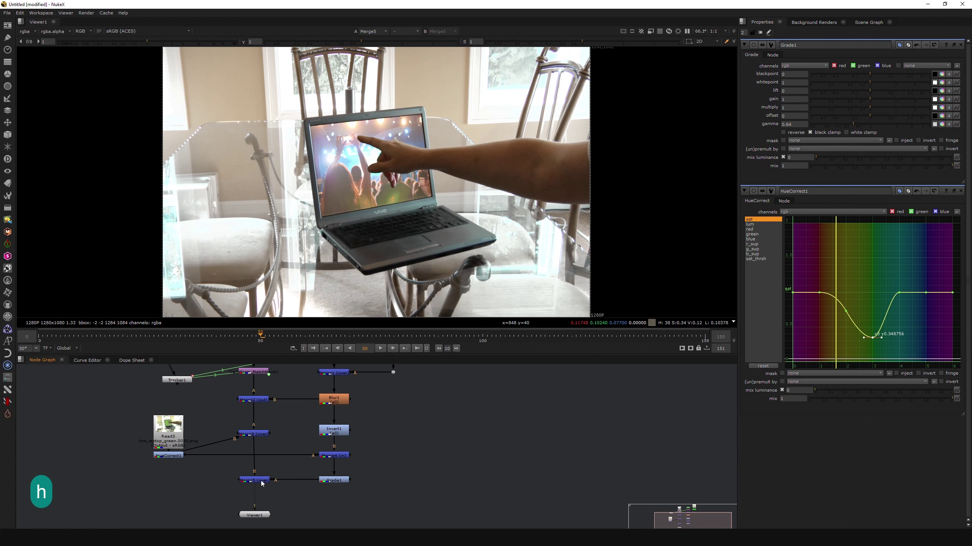
left_click_drag(176, 336, 571, 362)
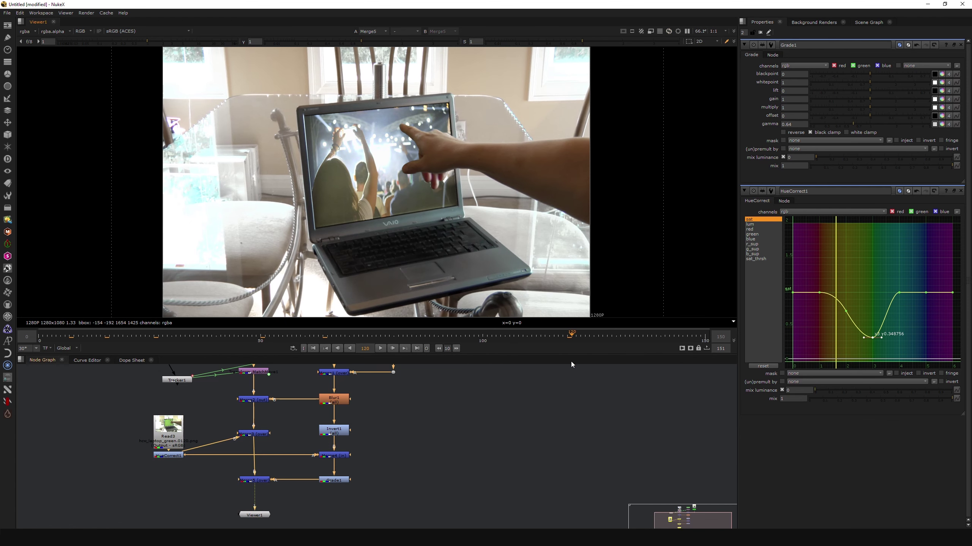
Reconnect Merge3's B input to Read3 and check the result at frame 73
left_click(233, 441)
left_click_drag(231, 441, 163, 427)
left_click(258, 438)
left_click_drag(258, 437, 258, 436)
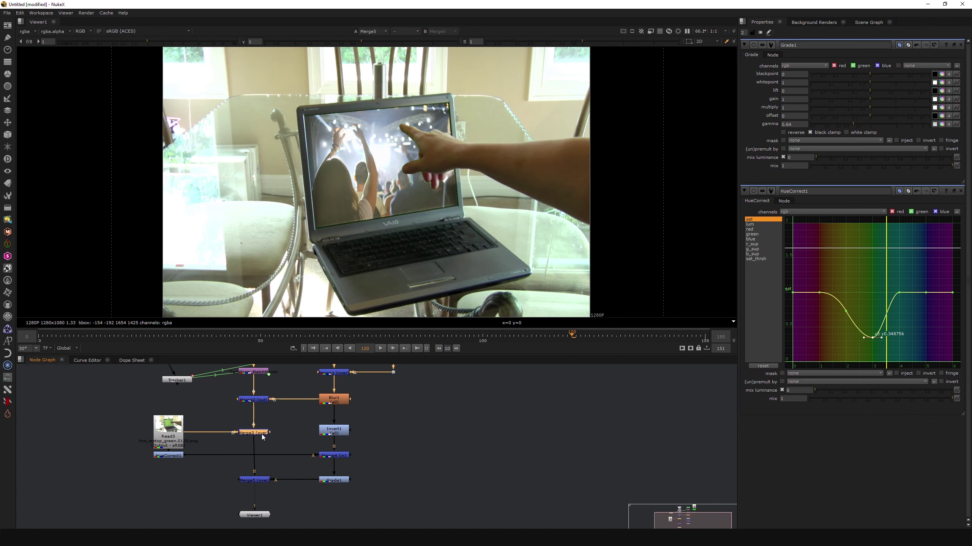
left_click(363, 336)
scroll(399, 243, "down", 2)
left_click(254, 480)
Add a Crop node after Merge5 that reformats the output to 1280×1080
key("Tab")
type("crop")
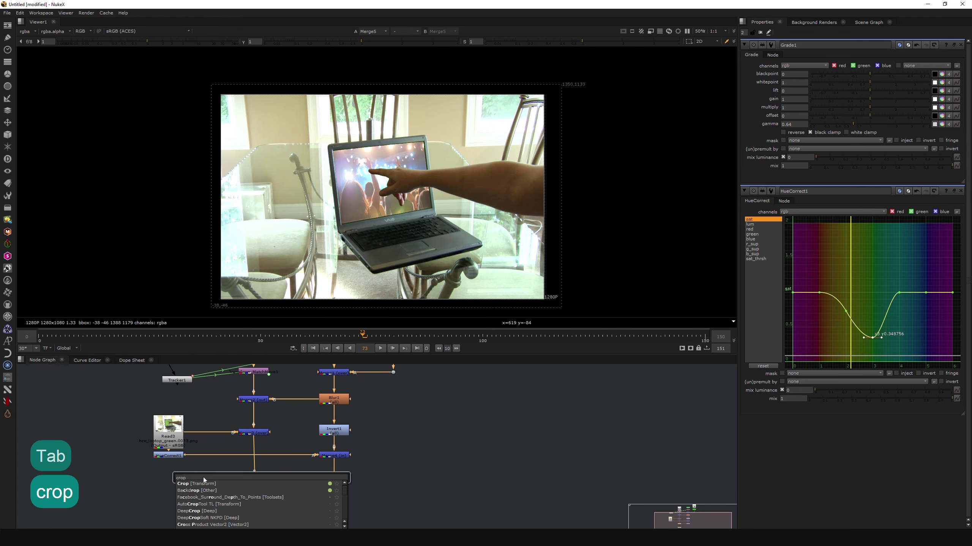
key("Return")
left_click(768, 91)
left_click(760, 33)
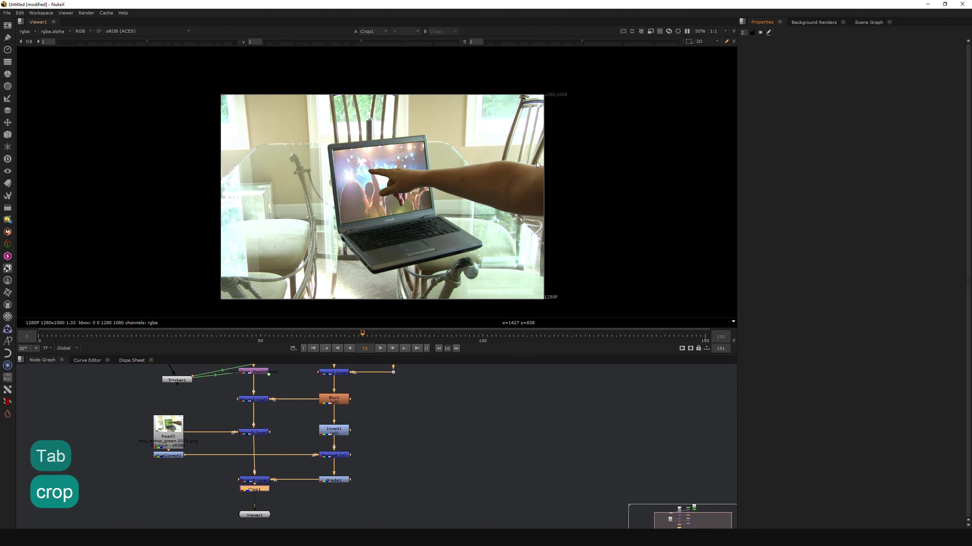
key("h")
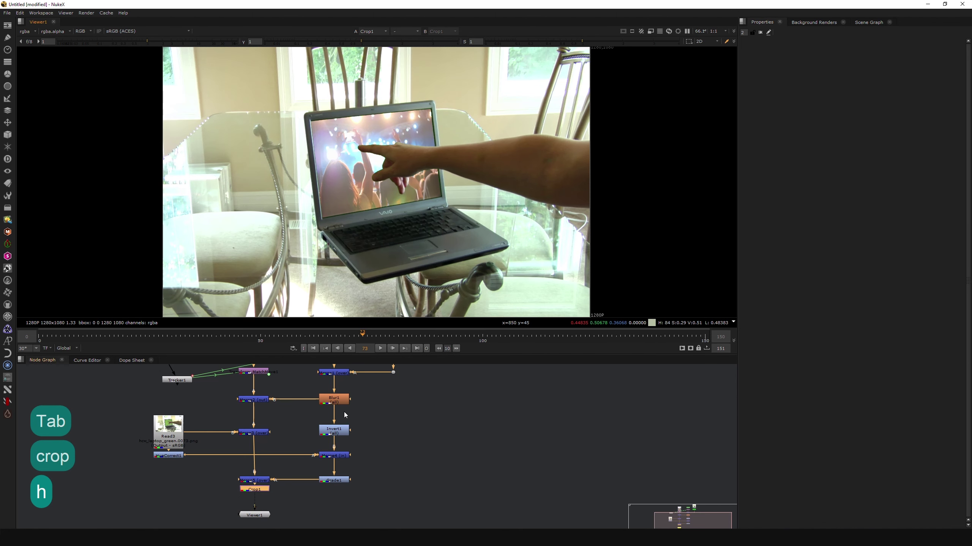
Lower Grade1's gamma to 0.355 and play the shot to review it
double_click(346, 480)
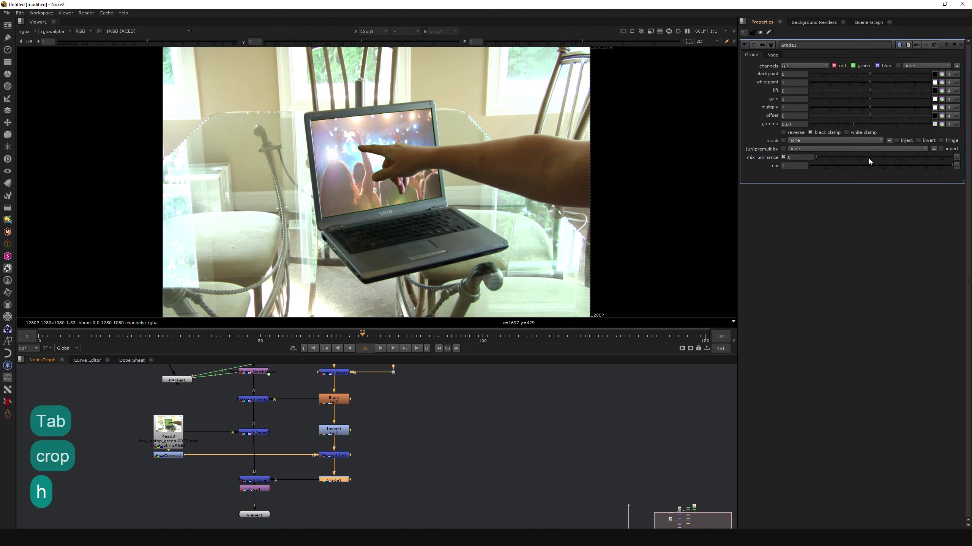
left_click_drag(850, 123, 830, 124)
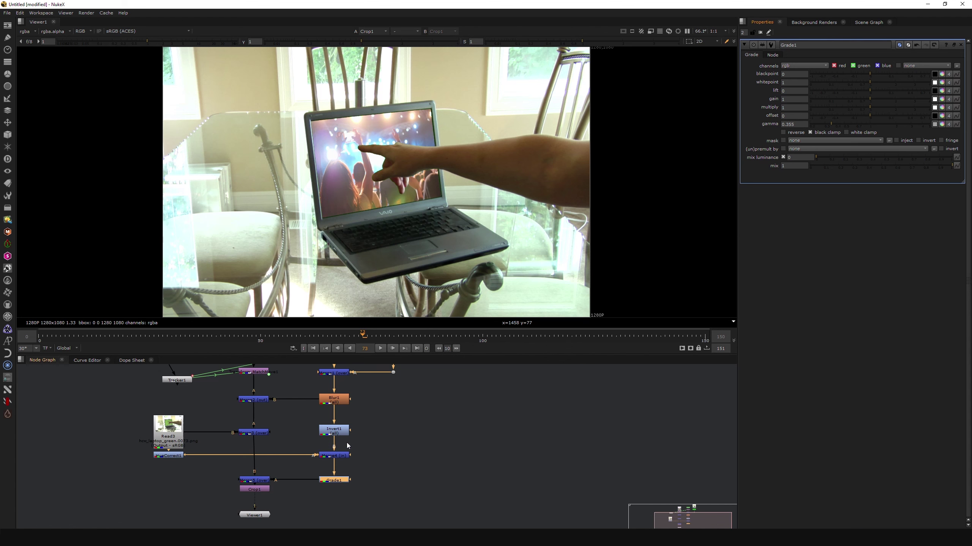
left_click(381, 348)
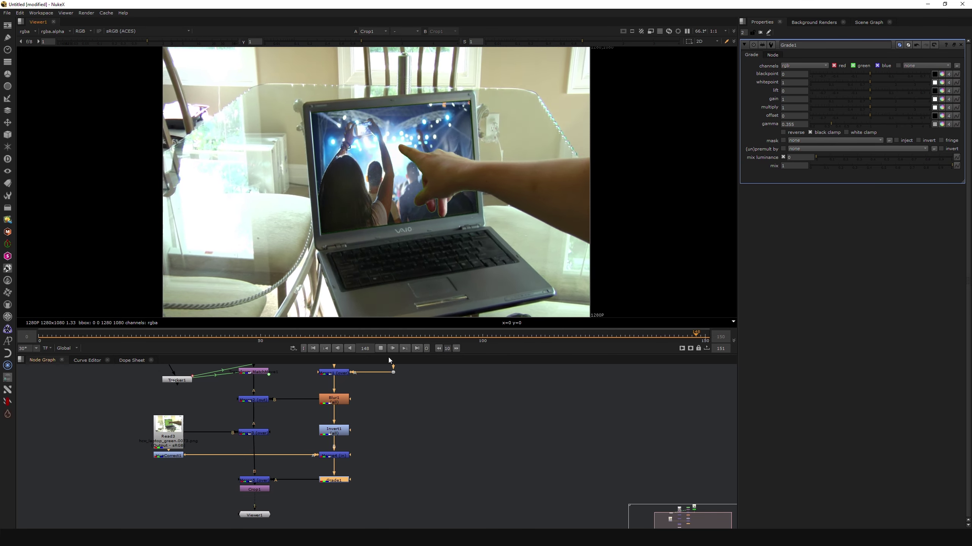
Stop playback at frame 69 and flip between the Merge2 and Merge3 stages in the viewer
left_click(381, 349)
left_click_drag(303, 337, 346, 338)
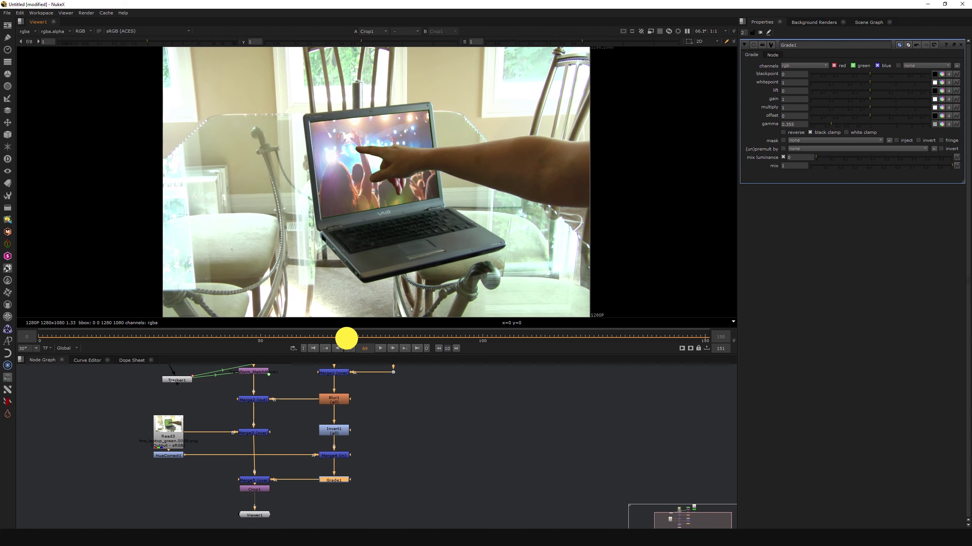
left_click_drag(254, 515, 202, 518)
left_click(260, 401)
key("2")
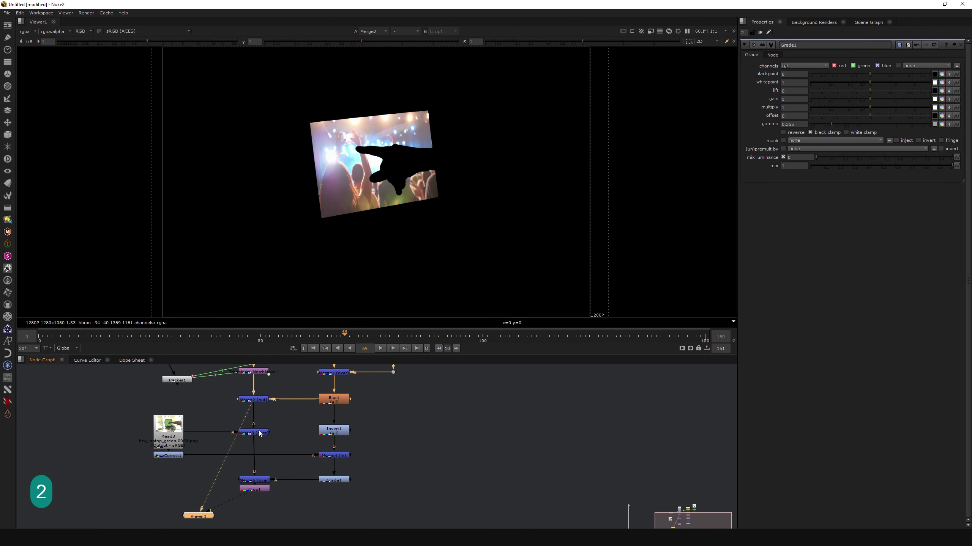
left_click(259, 433)
key("2")
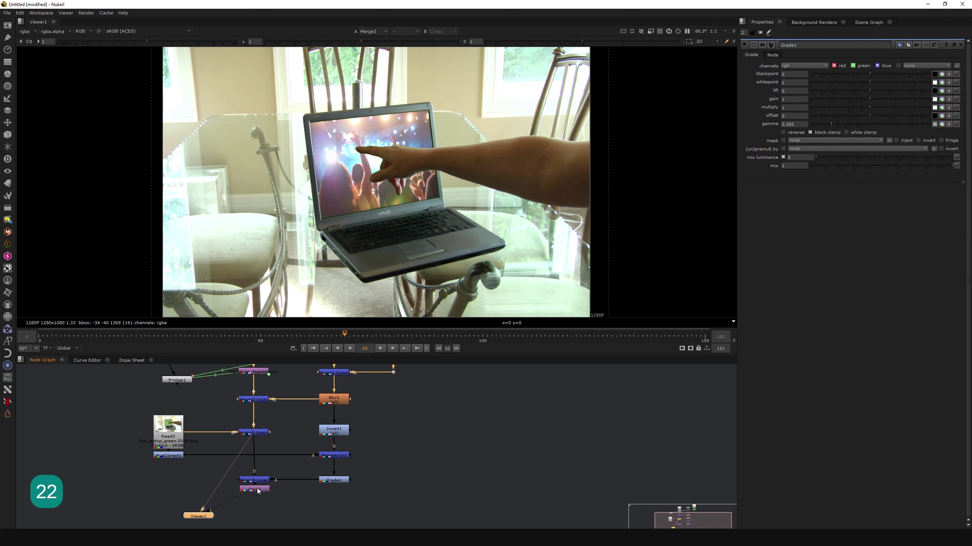
key("1")
key("2")
key("1")
key("2")
key("1")
key("2")
Raise Grade1's gamma to 0.55 and compare the Crop1 result against Merge3
left_click(341, 480)
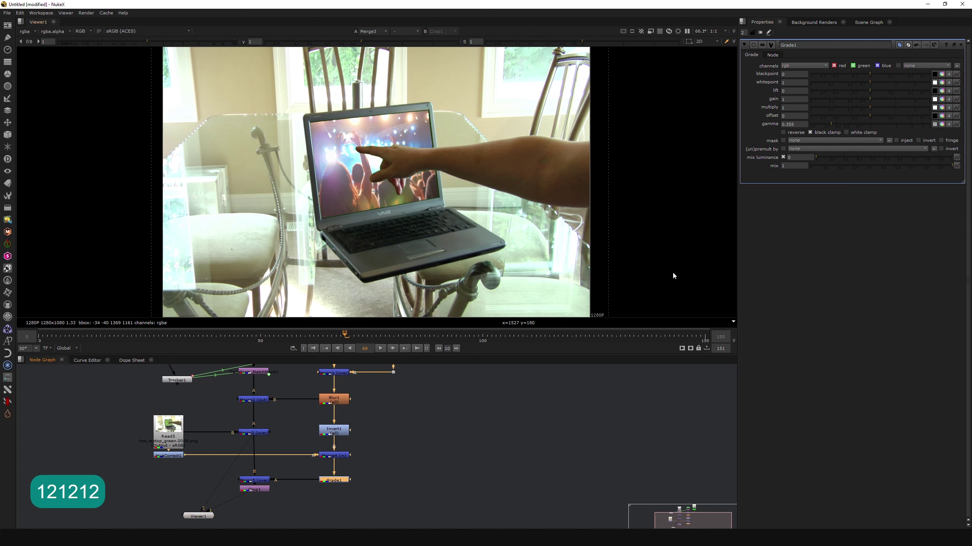
left_click(249, 492)
key("1")
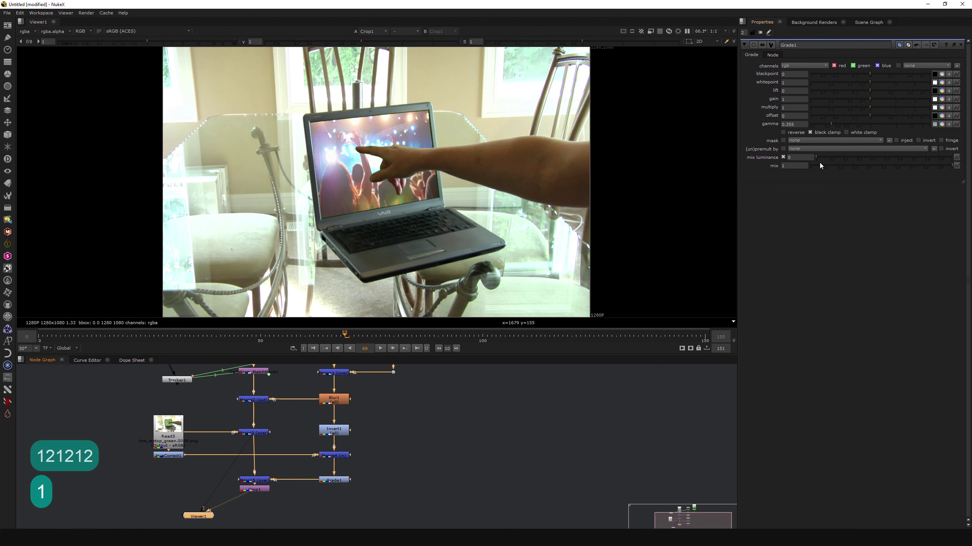
mouse_move(833, 125)
left_mouse_down()
mouse_move(811, 126)
mouse_move(846, 126)
left_mouse_up()
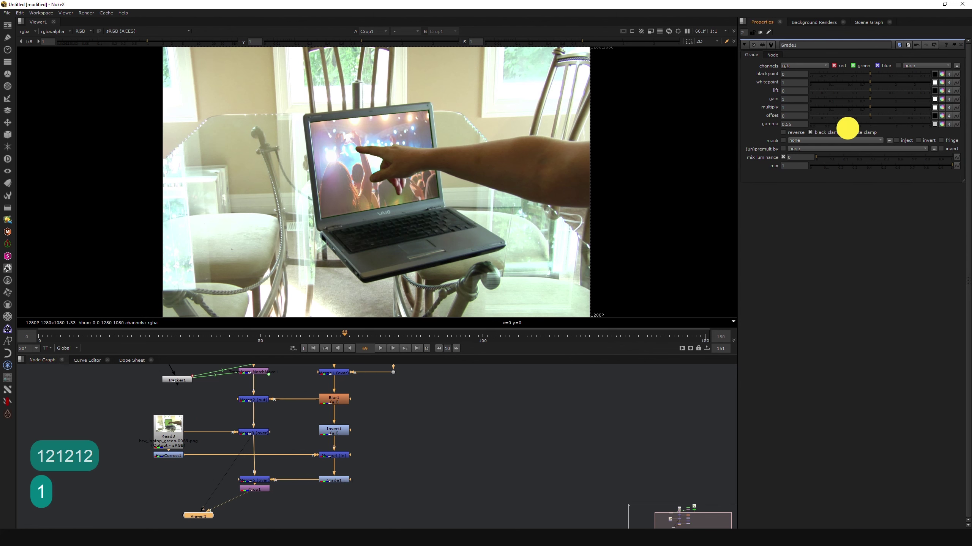
key("2")
key("1")
key("2")
key("1")
key("2")
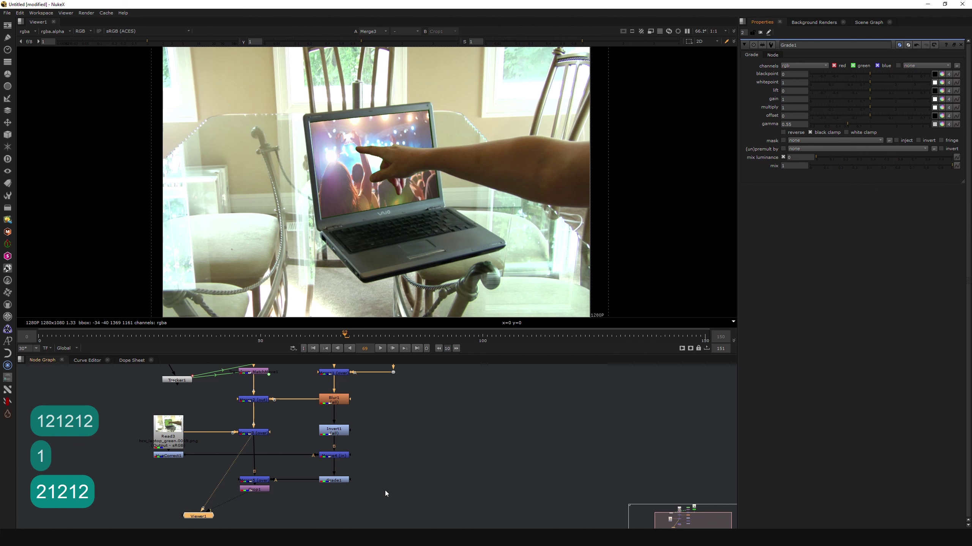
key("1")
key("2")
key("1")
key("2")
key("1")
Connect Viewer1 only to Crop1 and recentre the node tree
left_click_drag(203, 508, 203, 511)
left_click_drag(207, 516, 264, 518)
key("1")
scroll(398, 439, "down", 1)
middle_click_drag(409, 416, 389, 440)
left_click(394, 452)
scroll(406, 437, "down", 1)
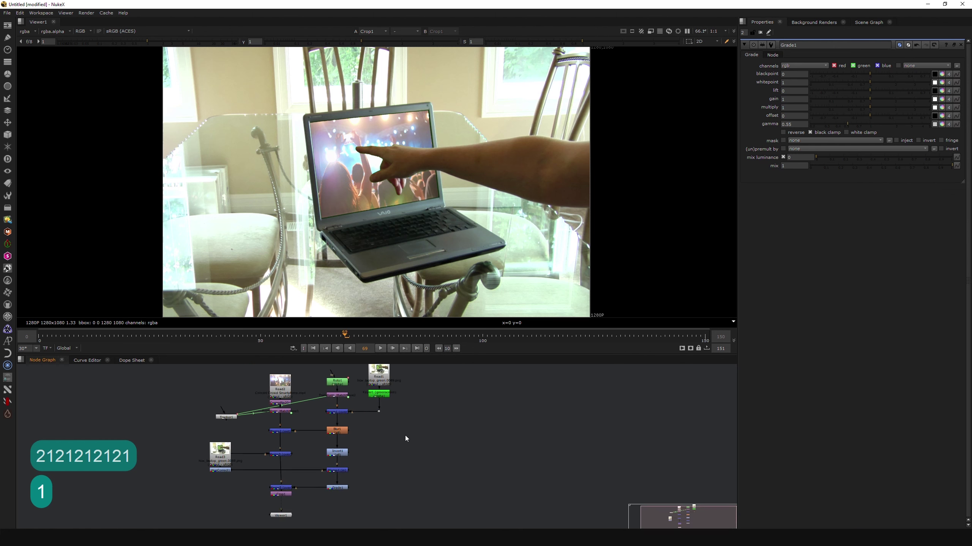
scroll(406, 439, "down", 2)
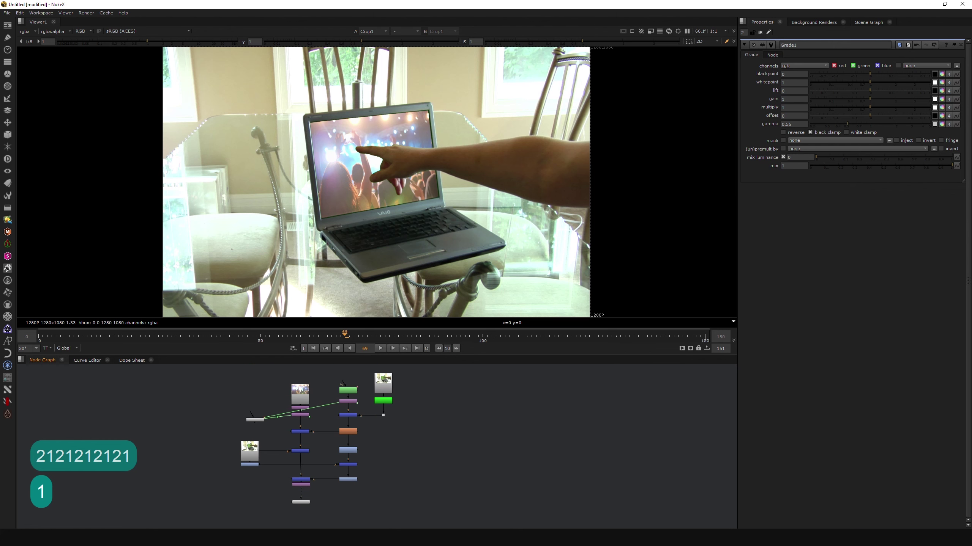